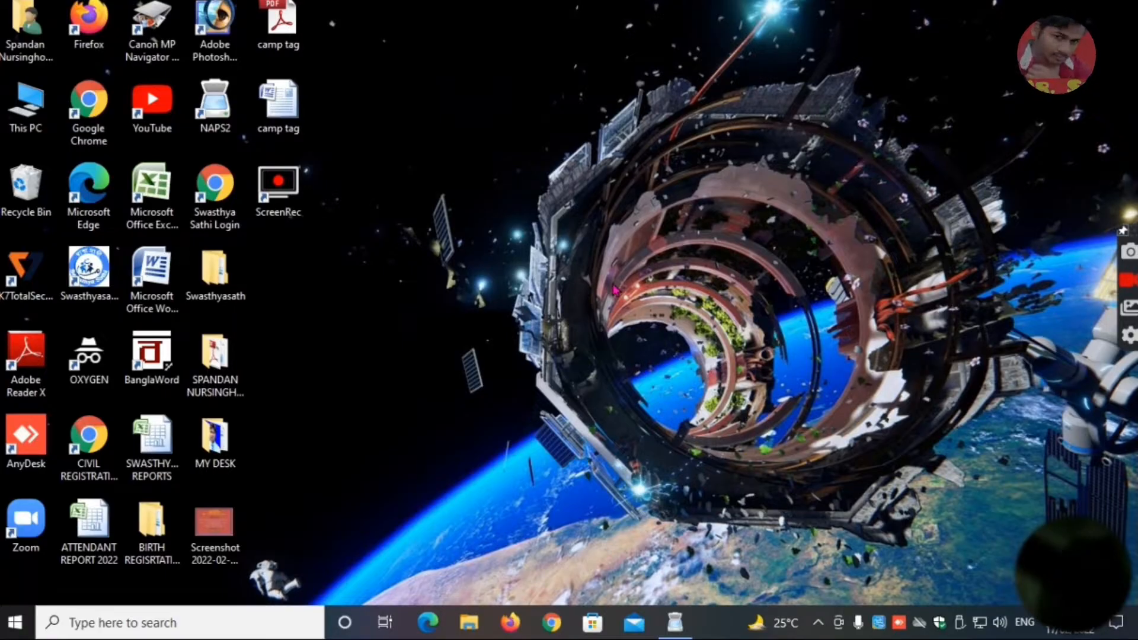
{"action": "right_click", "coordinate": [790, 239]}
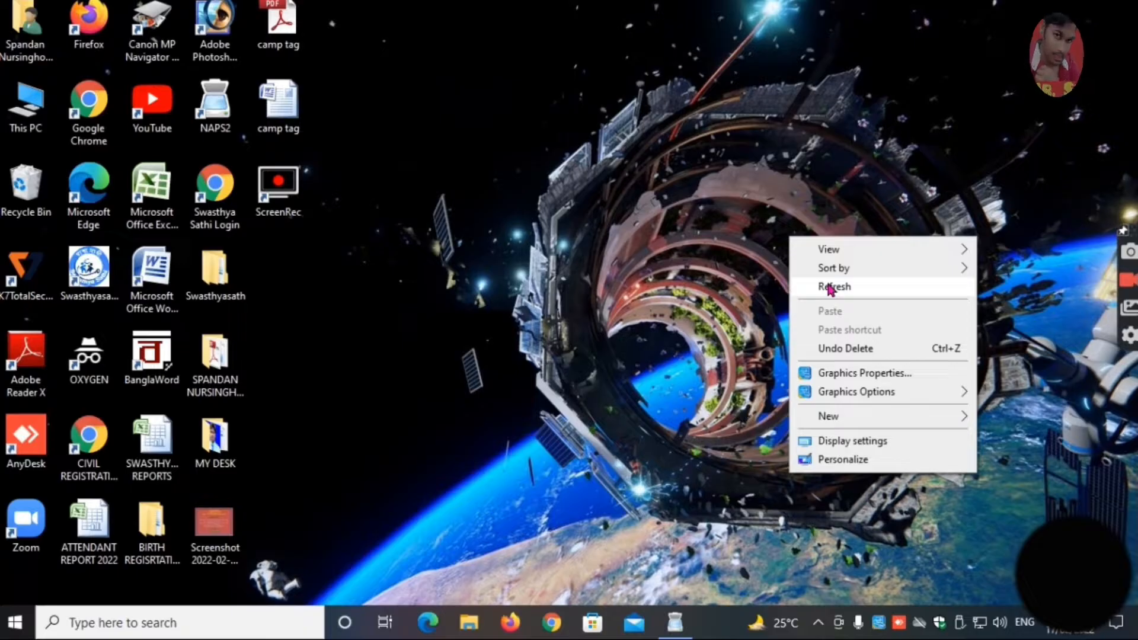
{"action": "right_click", "coordinate": [89, 270]}
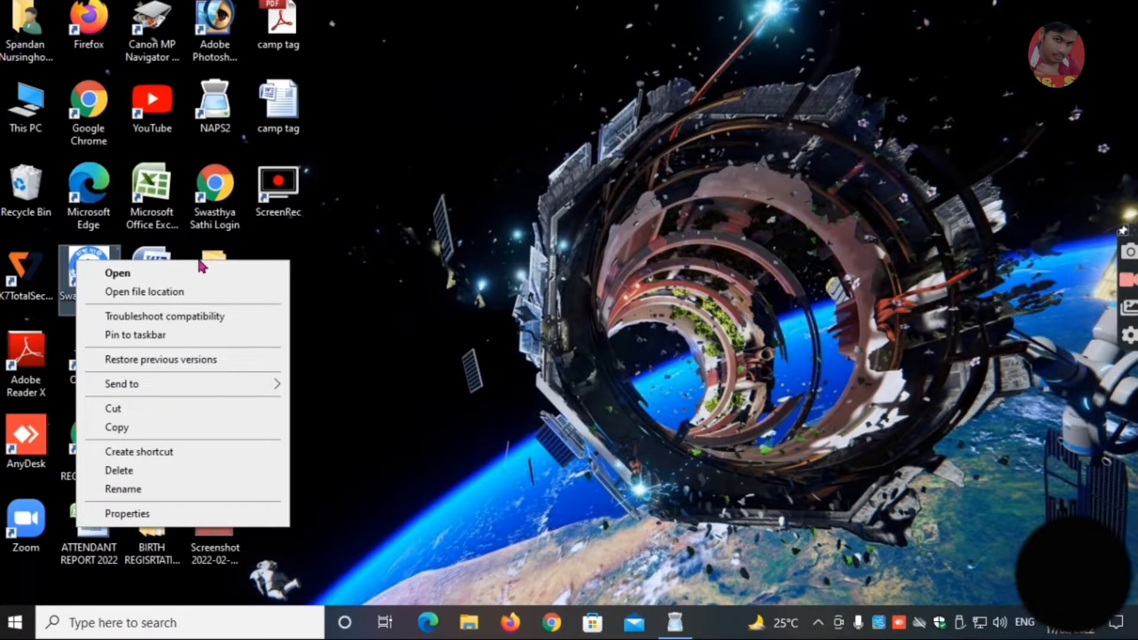
{"action": "left_click", "coordinate": [413, 223]}
{"action": "left_click", "coordinate": [413, 222]}
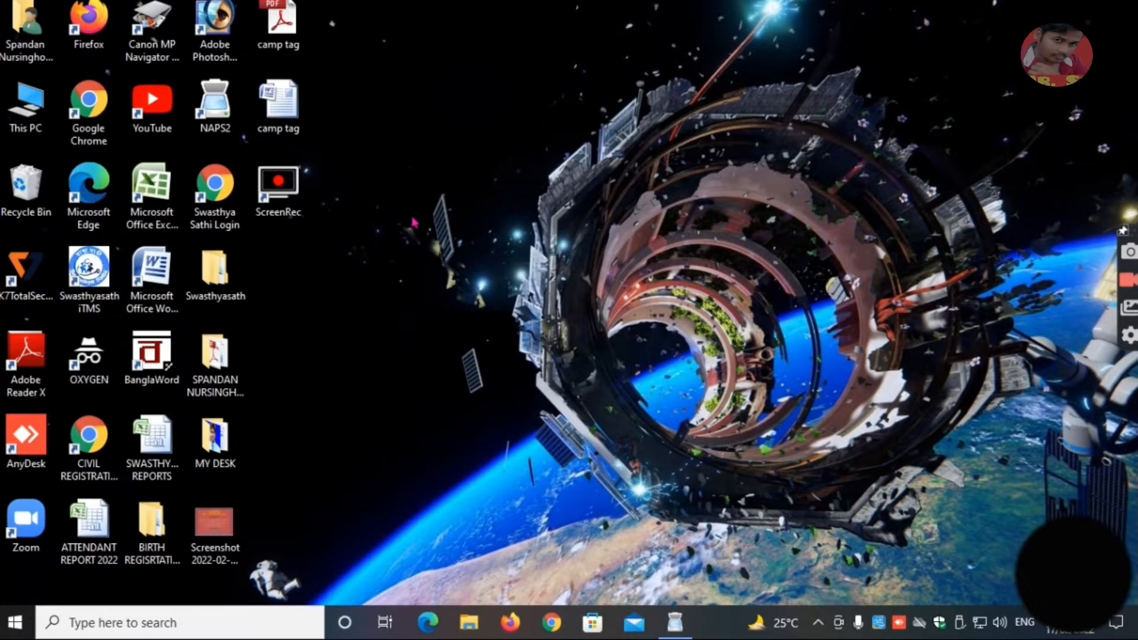
{"action": "right_click", "coordinate": [413, 221]}
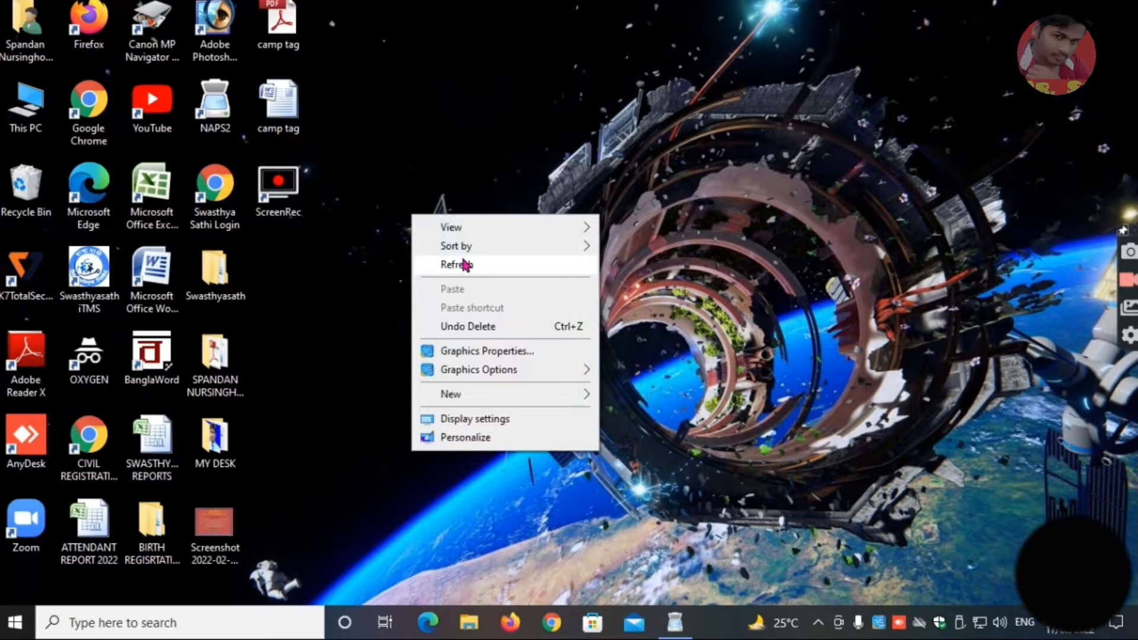
{"action": "right_click", "coordinate": [439, 244]}
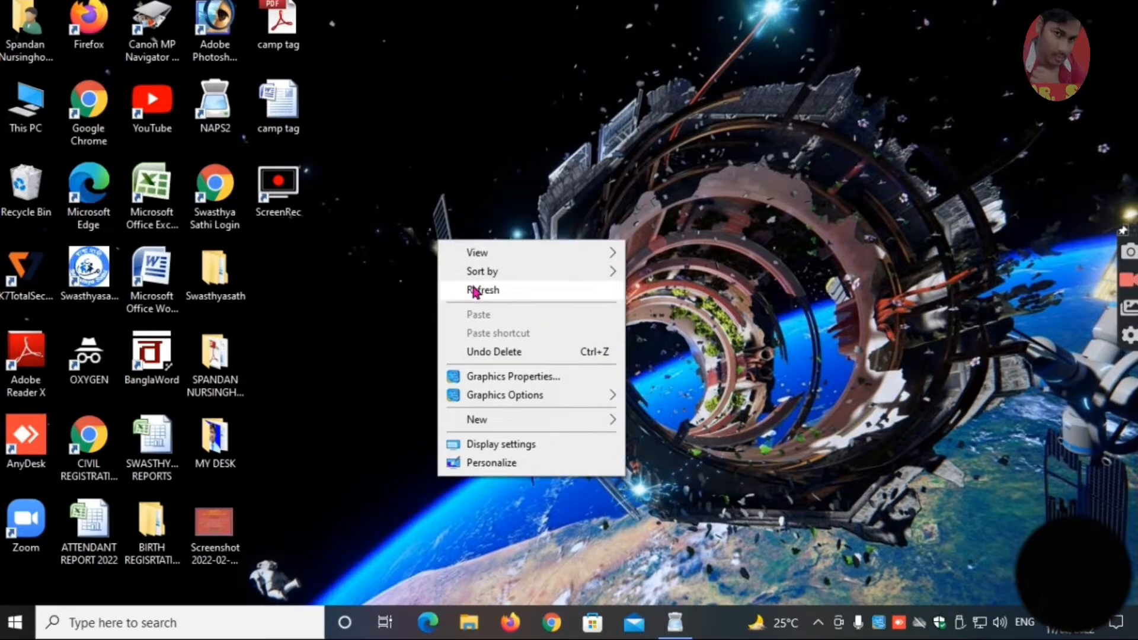
{"action": "left_click", "coordinate": [475, 291]}
{"action": "right_click", "coordinate": [475, 267]}
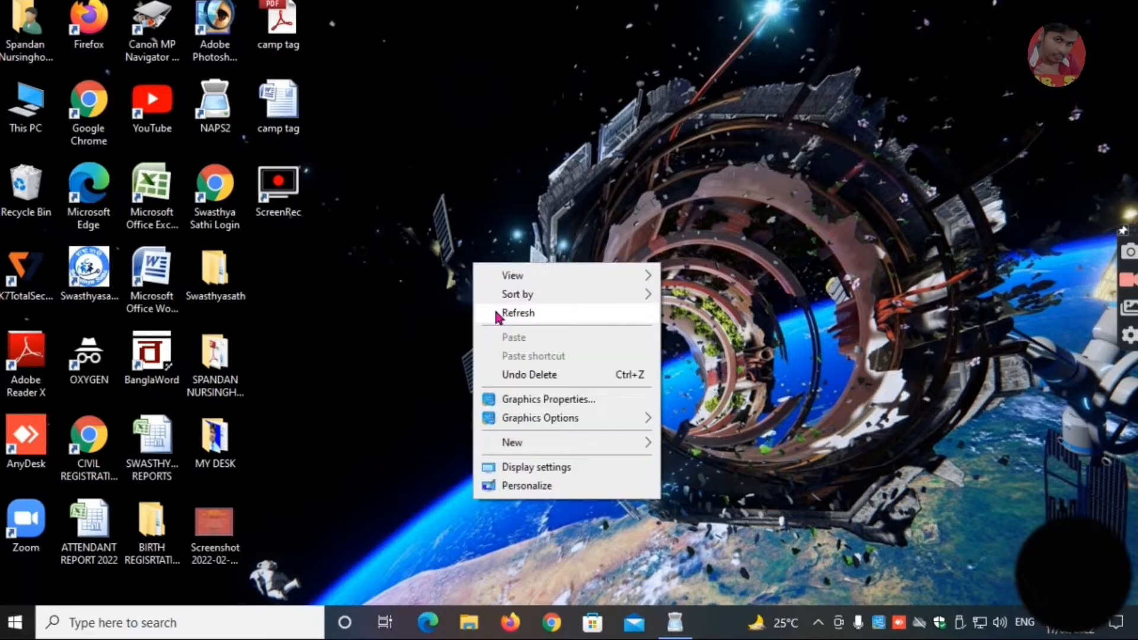
{"action": "left_click", "coordinate": [498, 313]}
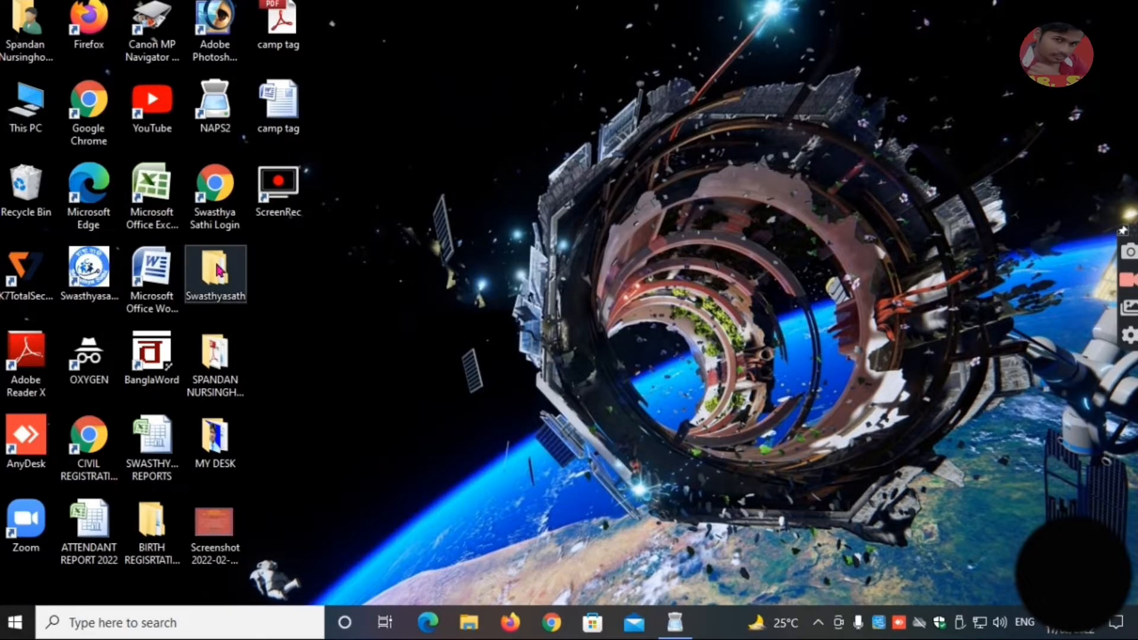
Review the scanned PDF documents in the patient's folder inside the desktop Swasthyasath folder, and close the folder window.
{"action": "double_click", "coordinate": [217, 271]}
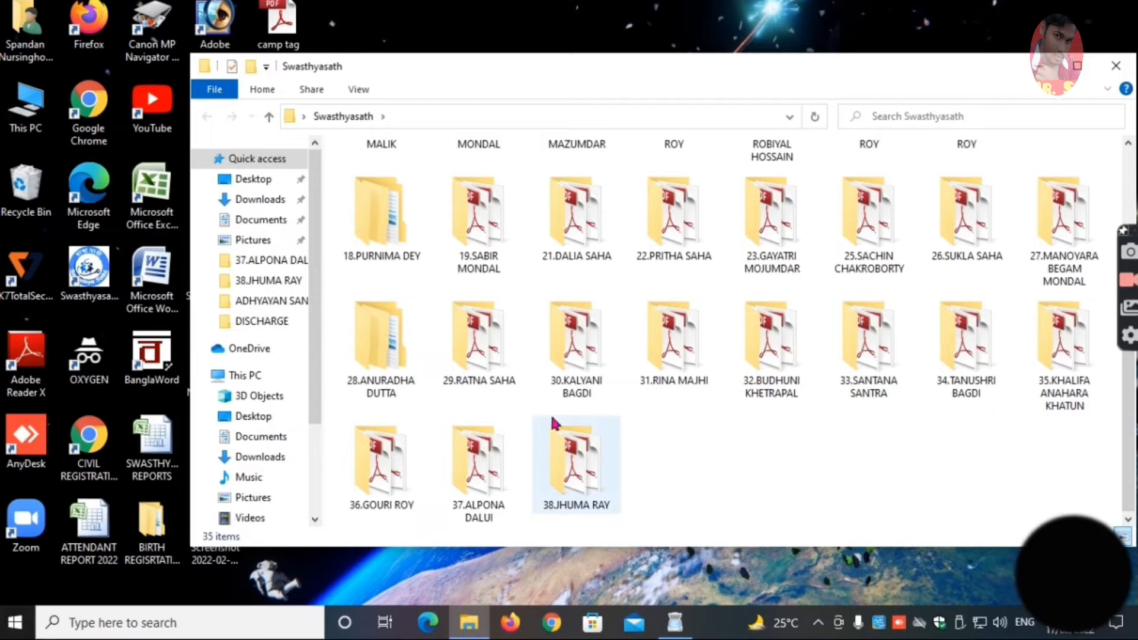
{"action": "double_click", "coordinate": [574, 460]}
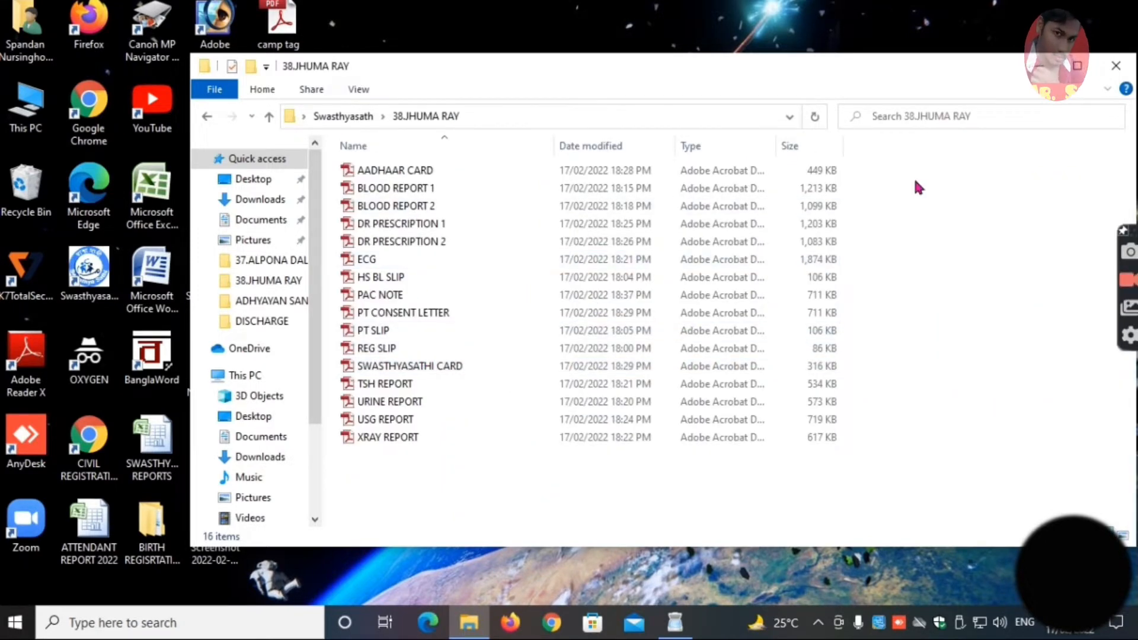
{"action": "left_click_drag", "start_coordinate": [914, 177], "coordinate": [593, 450]}
{"action": "left_click", "coordinate": [584, 459]}
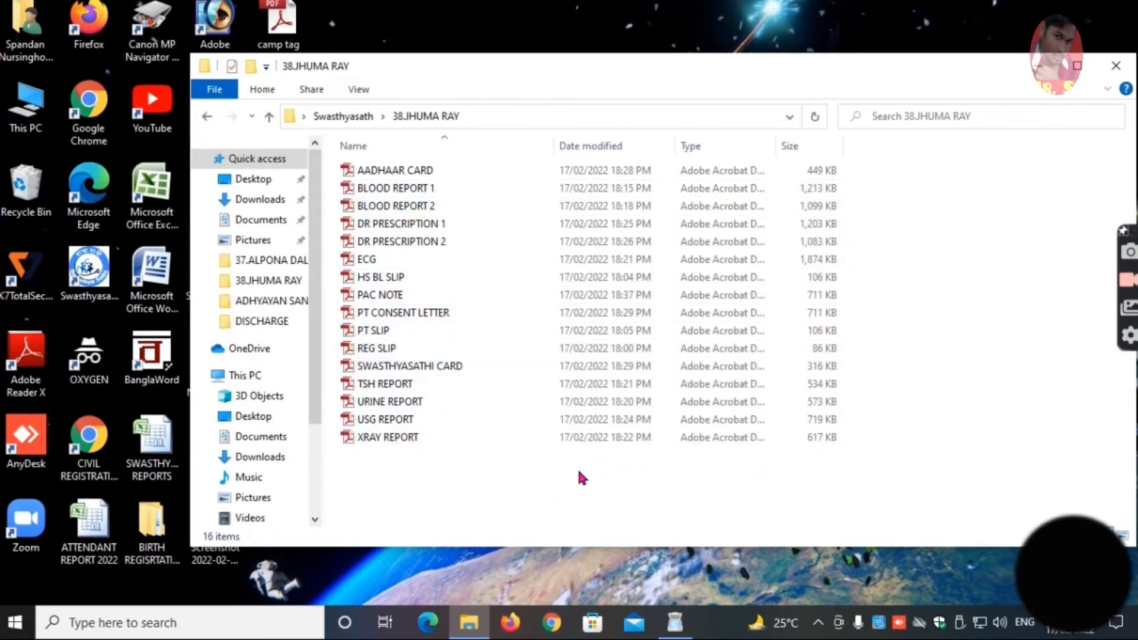
{"action": "left_click_drag", "start_coordinate": [395, 473], "coordinate": [432, 483]}
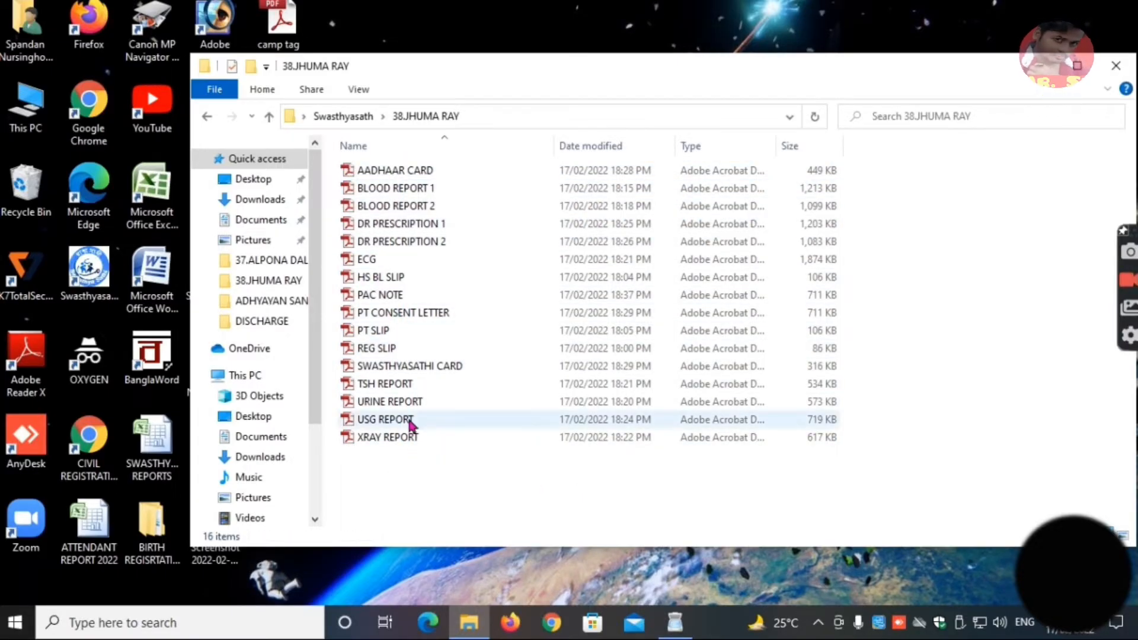
{"action": "left_click", "coordinate": [1114, 67]}
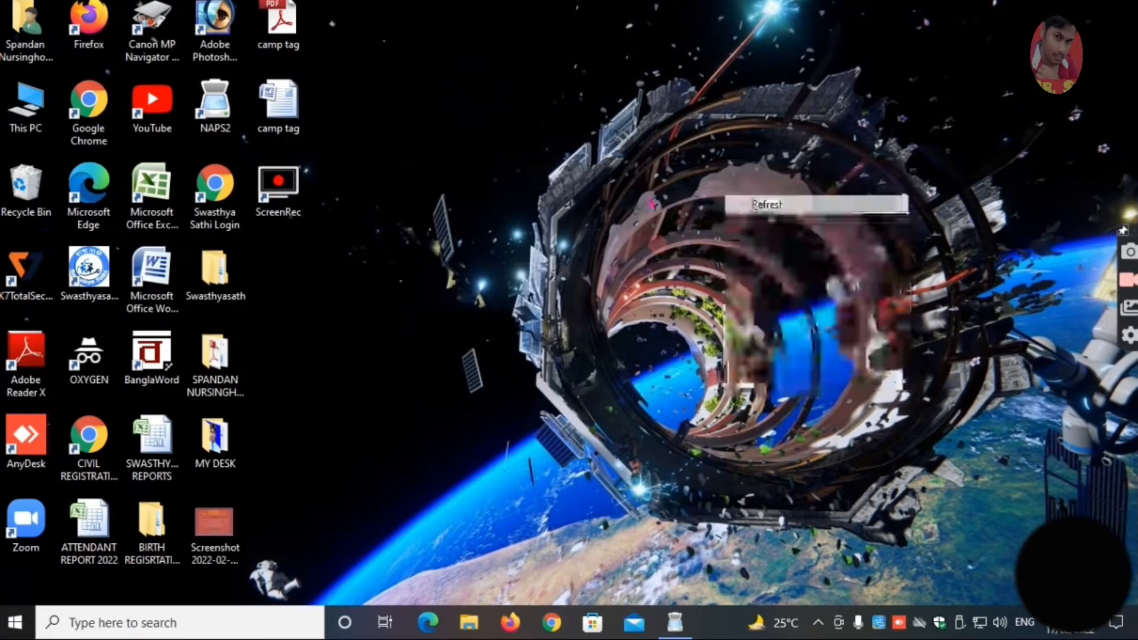
Launch the Swasthya Sathi hospital application and sign in as ADMIN with the account password and hospital PIN, acknowledging the package data notice.
{"action": "right_click", "coordinate": [95, 263]}
{"action": "left_click", "coordinate": [113, 279]}
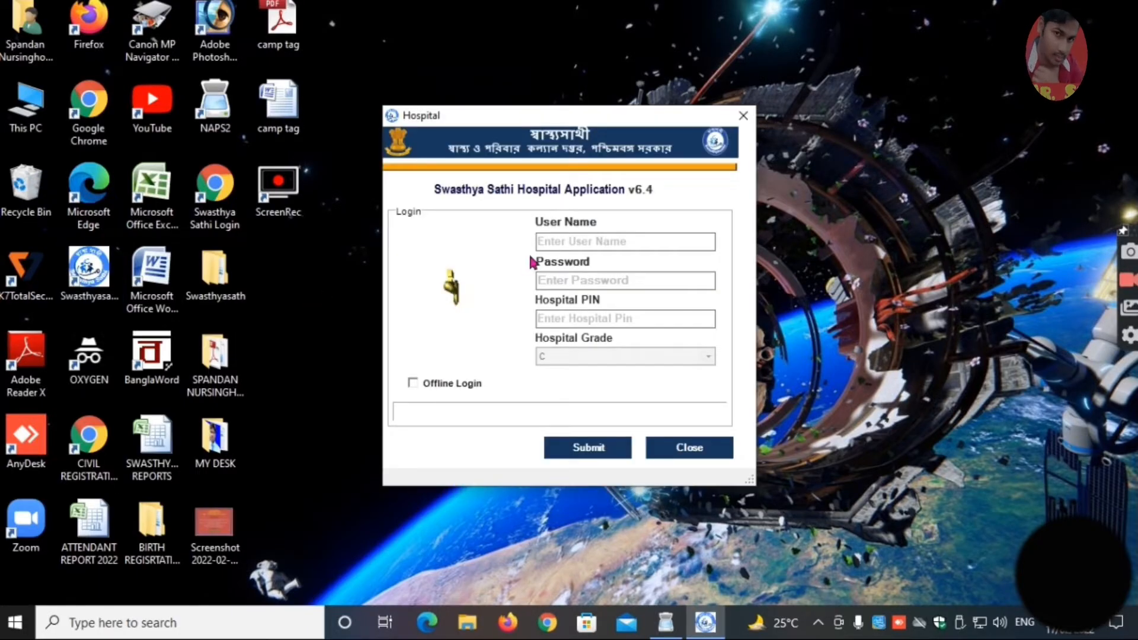
{"action": "left_click", "coordinate": [575, 242]}
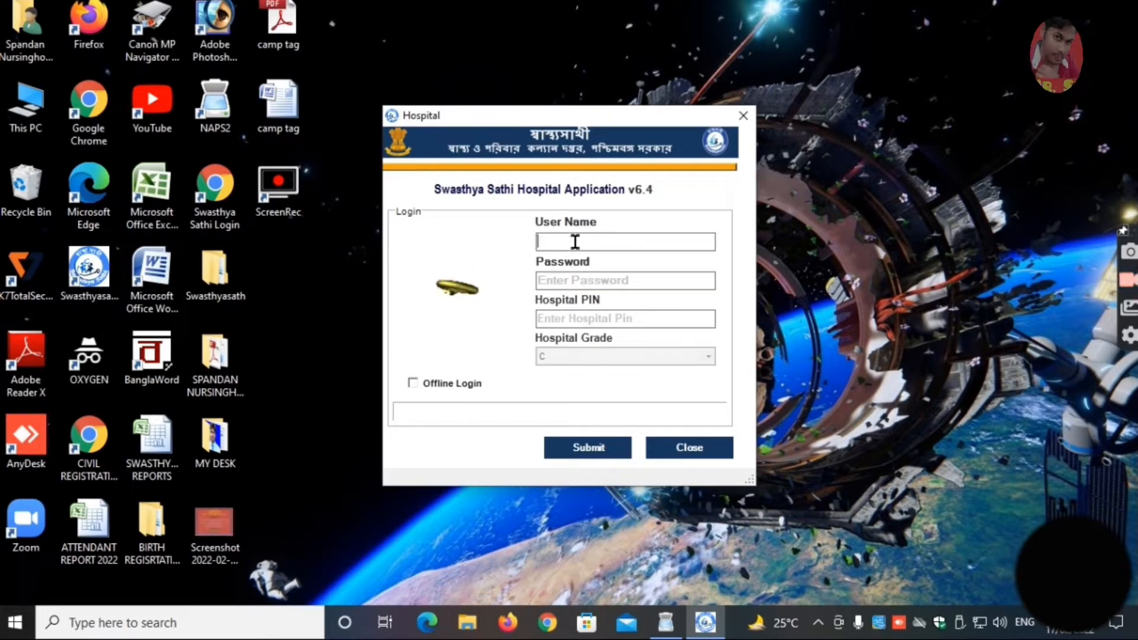
{"action": "type", "text": "ADMIN"}
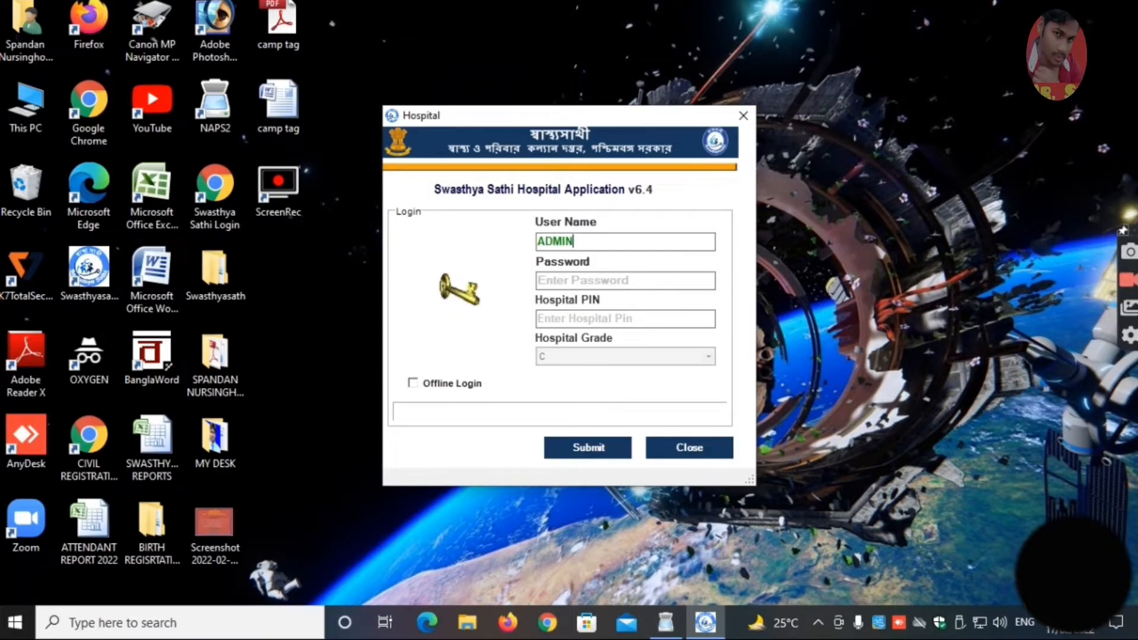
{"action": "key", "text": "Tab"}
{"action": "type", "text": "*****"}
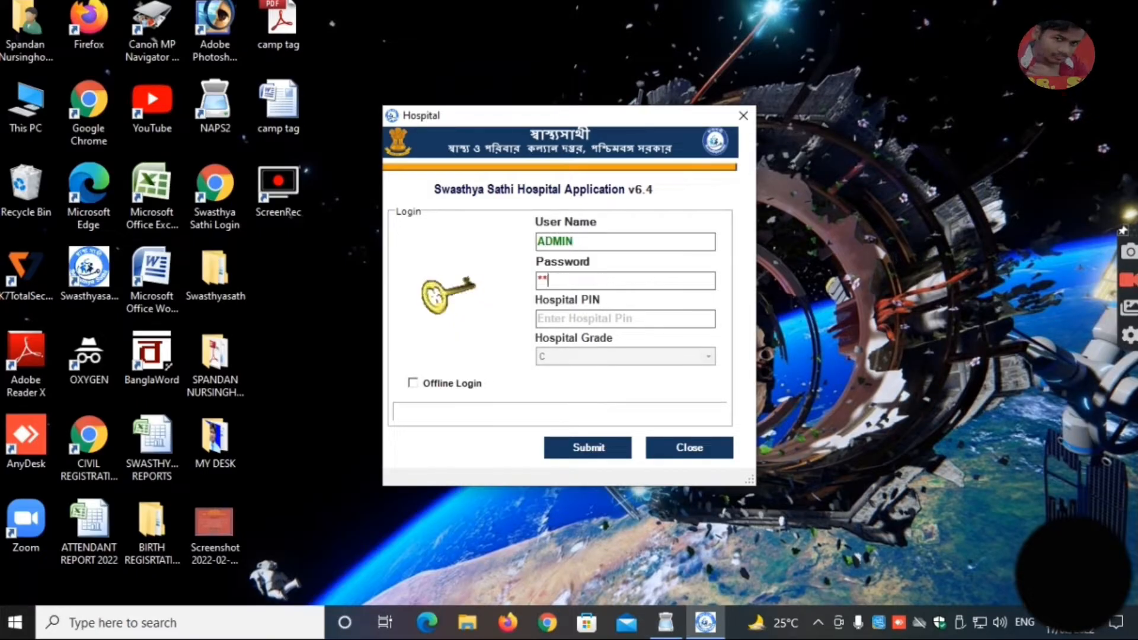
{"action": "key", "text": "Tab"}
{"action": "type", "text": "****"}
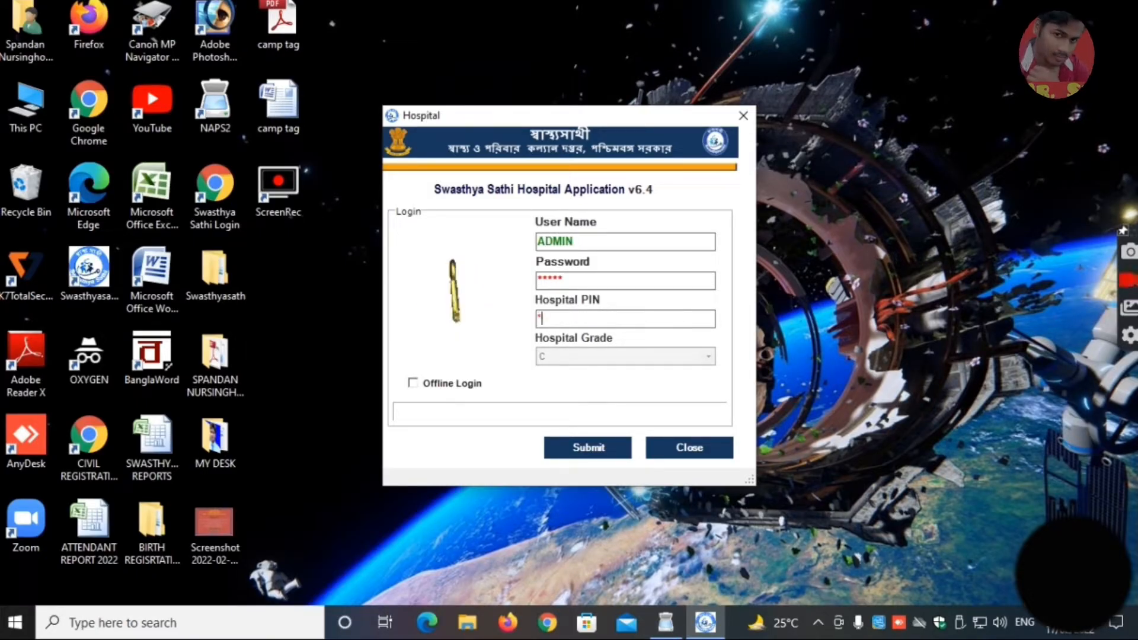
{"action": "left_click", "coordinate": [602, 456]}
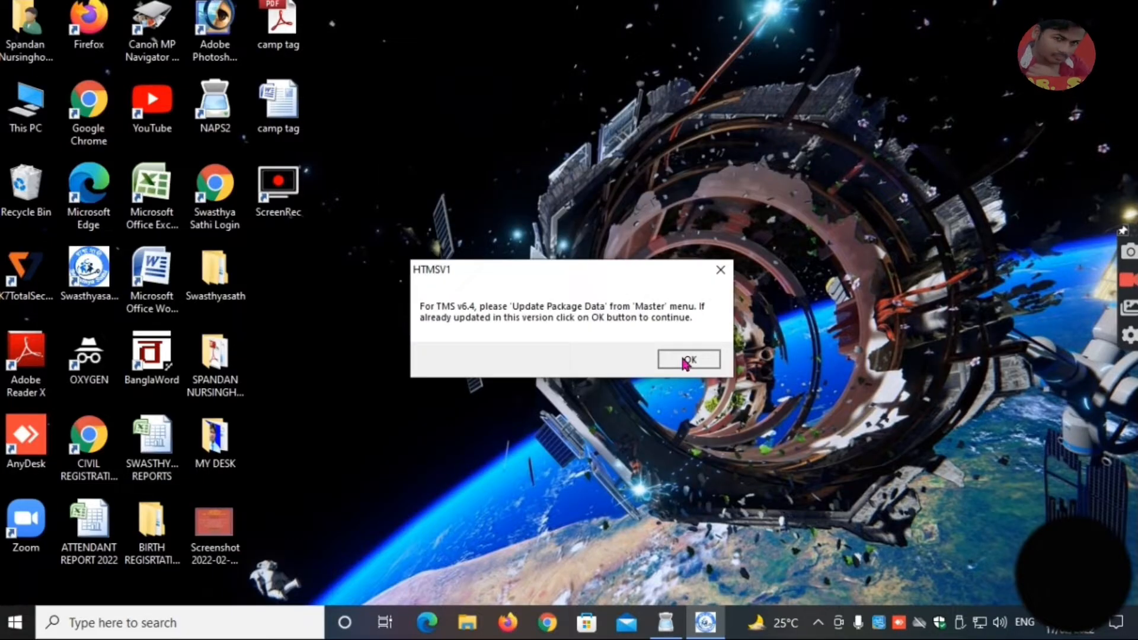
{"action": "left_click", "coordinate": [687, 360]}
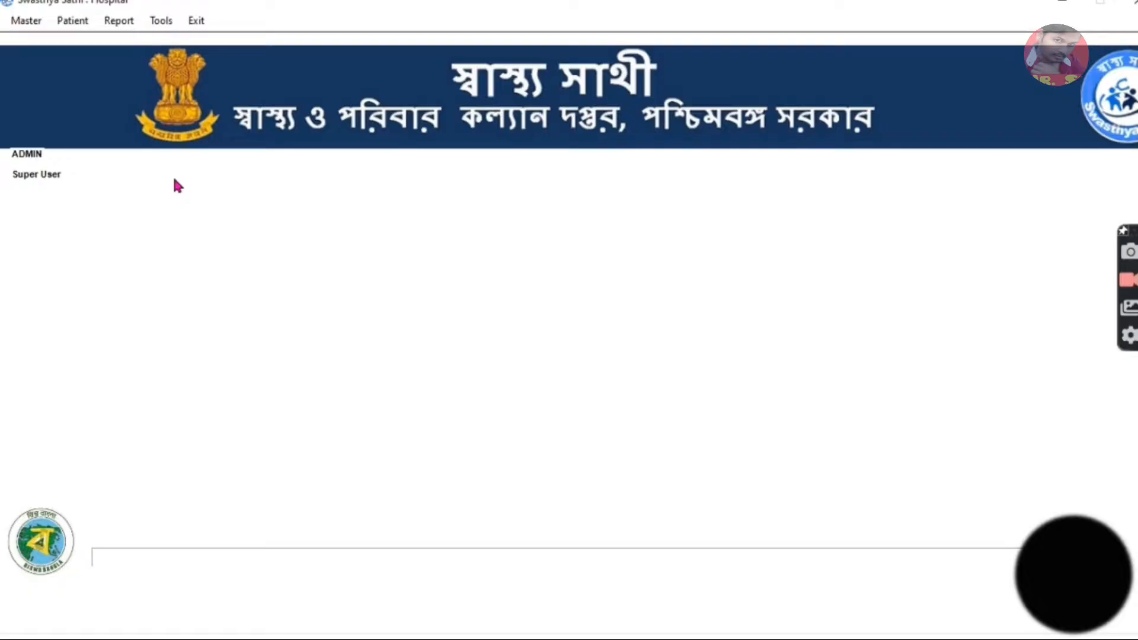
Open a patient transaction and select the family member being treated for the pre-authorisation upload.
{"action": "left_click", "coordinate": [69, 27]}
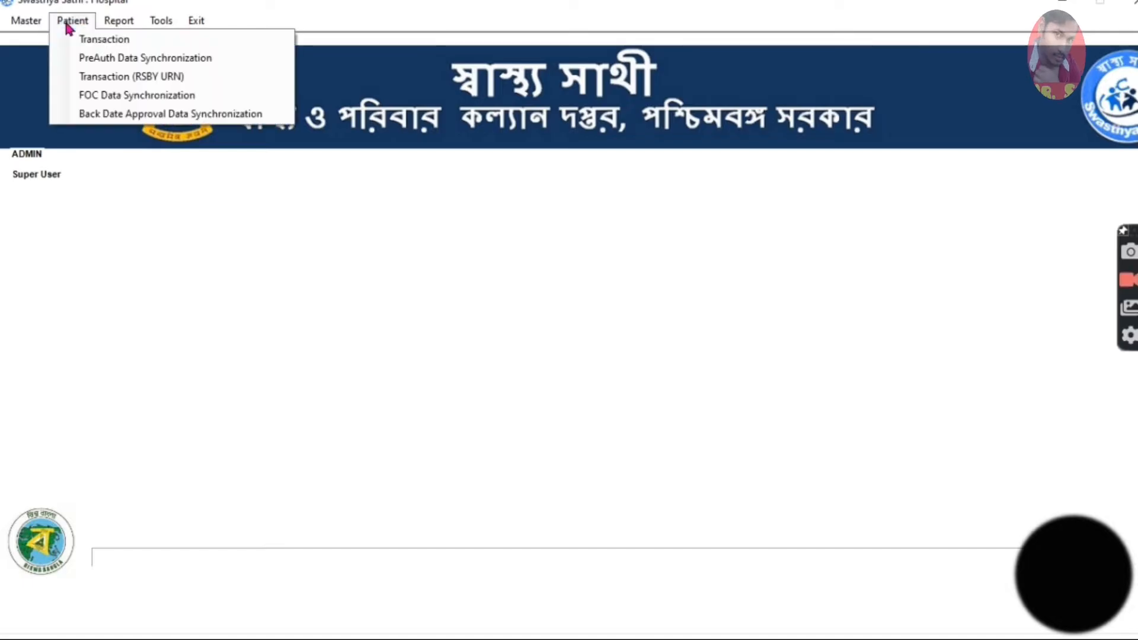
{"action": "left_click", "coordinate": [131, 43]}
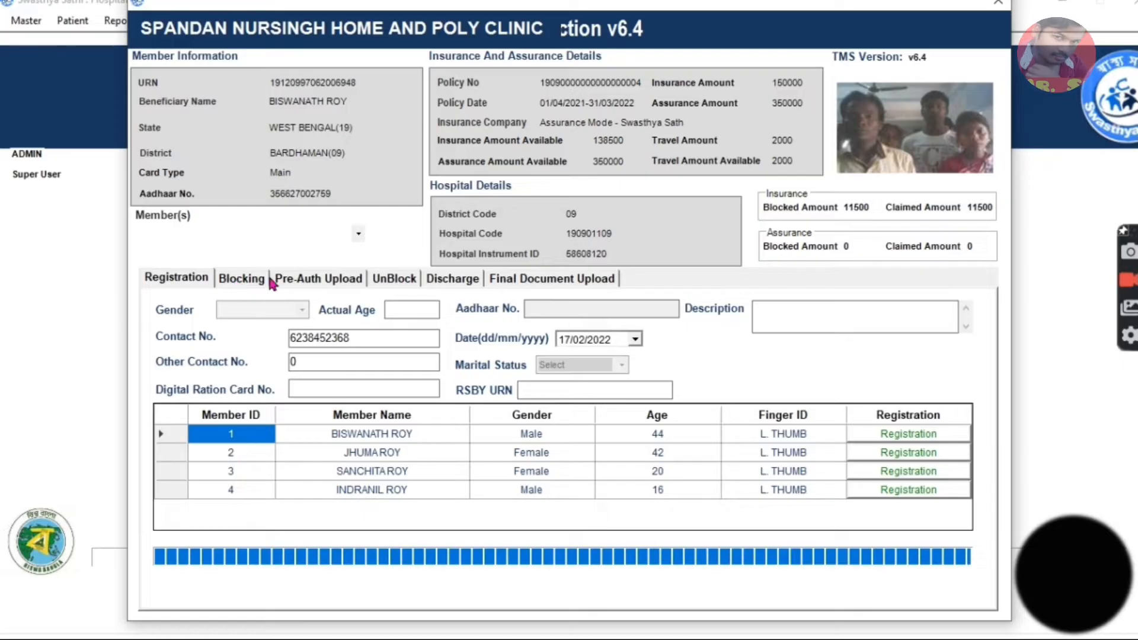
{"action": "left_click", "coordinate": [320, 283]}
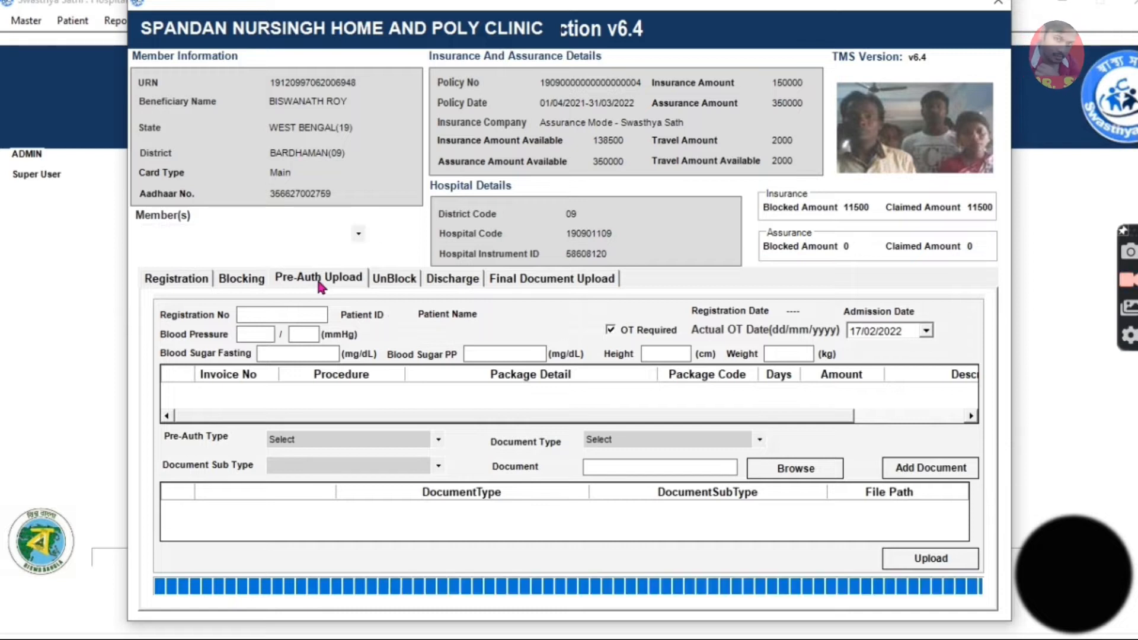
{"action": "left_click", "coordinate": [358, 233]}
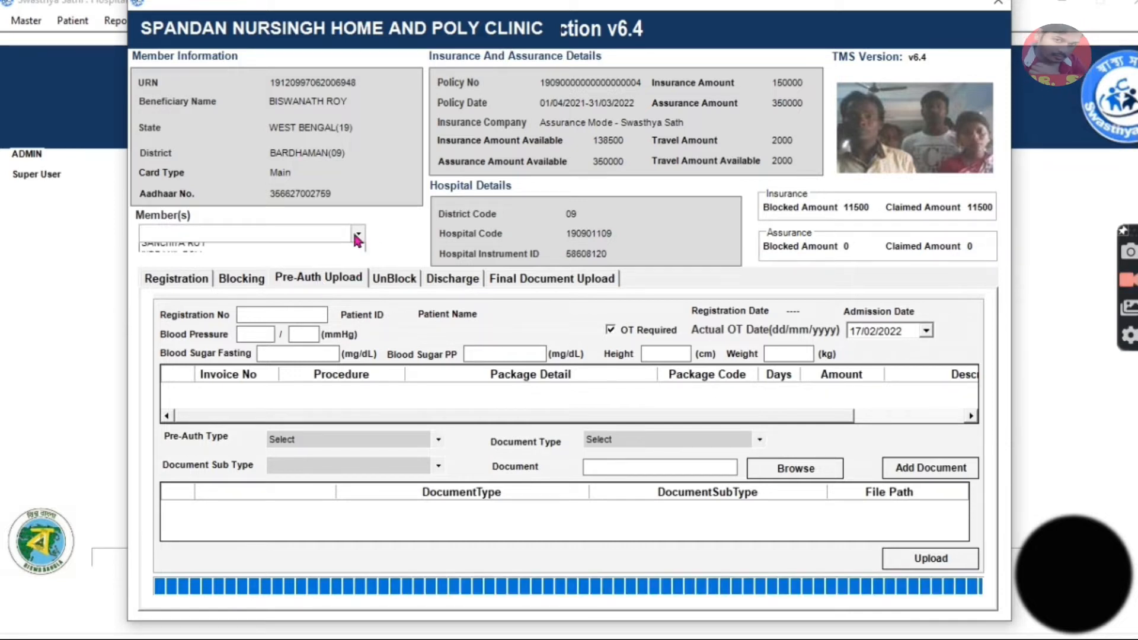
{"action": "left_click", "coordinate": [249, 262]}
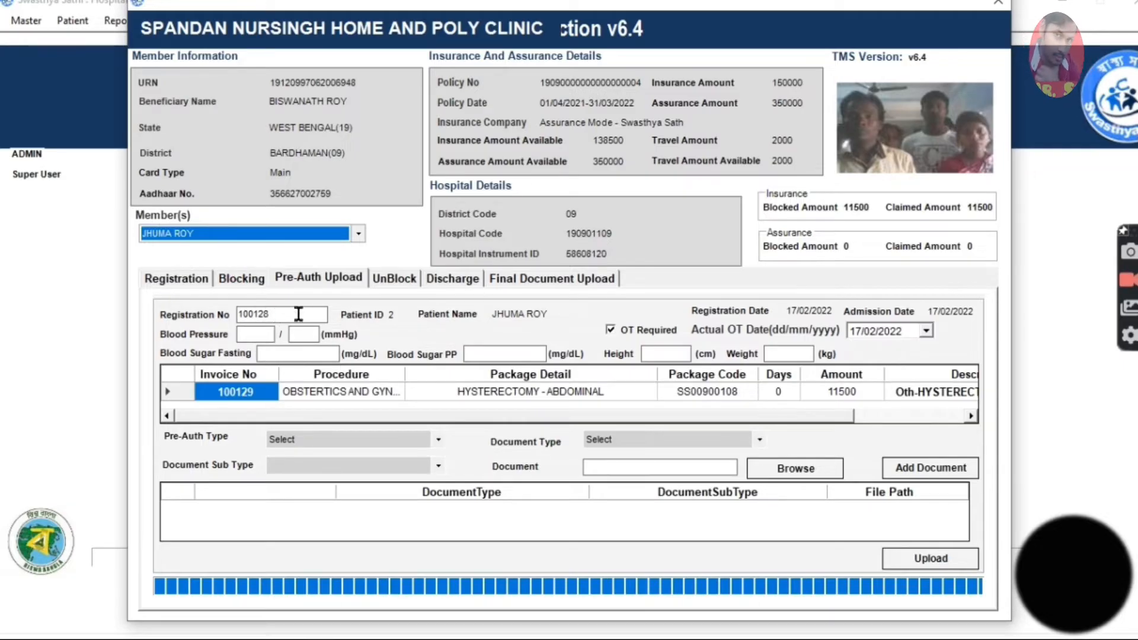
Enter the patient's blood pressure as 120/80 mmHg and fasting blood sugar as 89 mg/dL.
{"action": "left_click", "coordinate": [257, 333]}
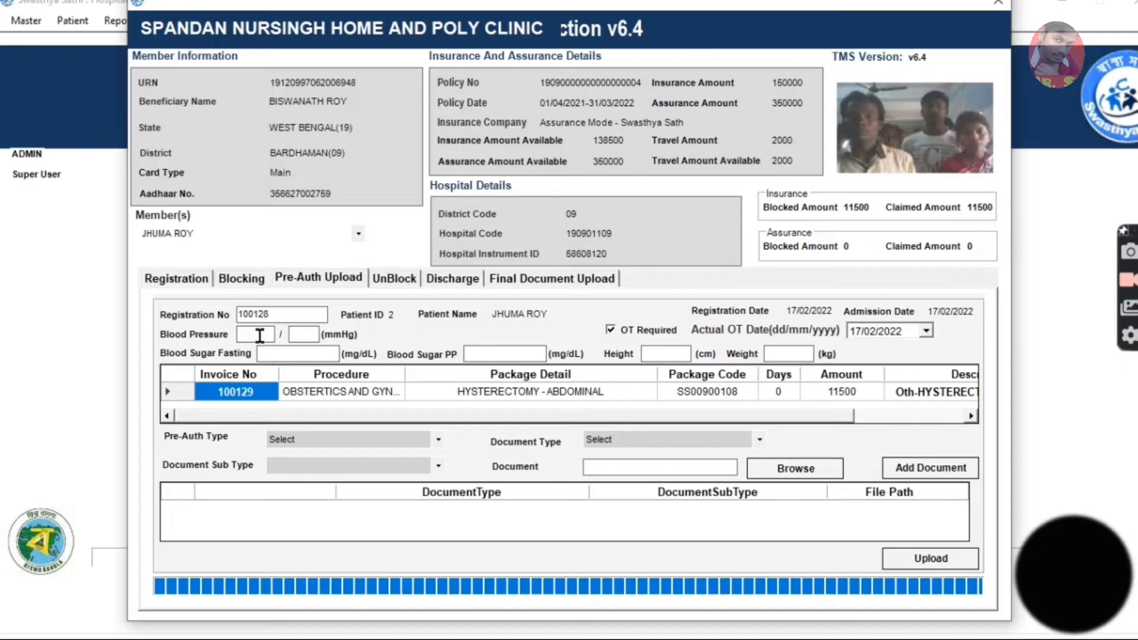
{"action": "type", "text": "120"}
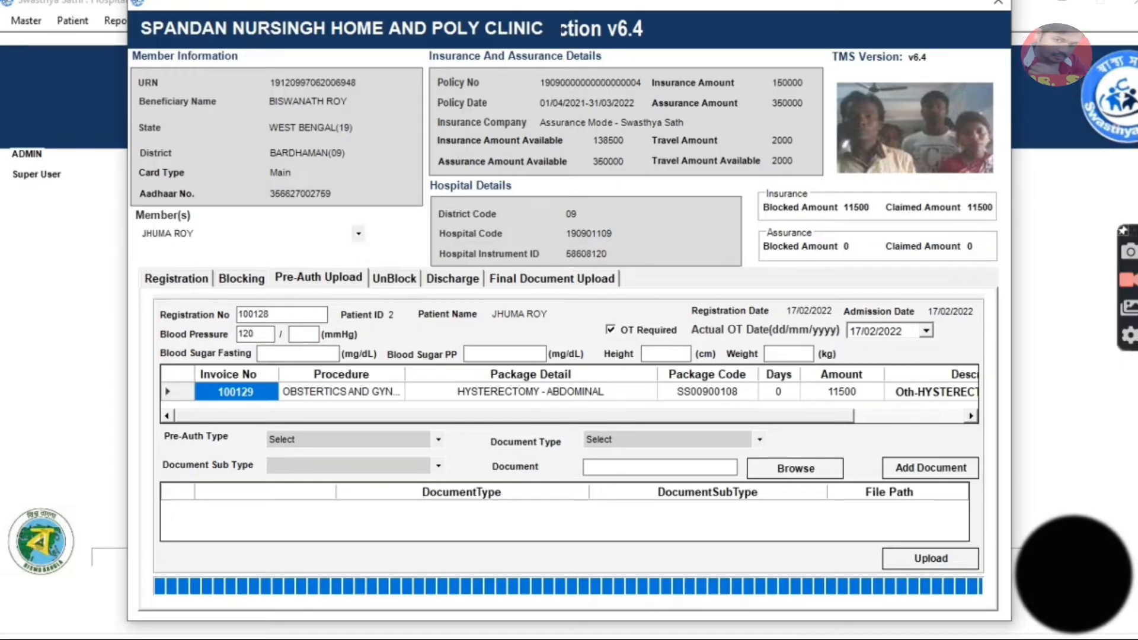
{"action": "key", "text": "Tab"}
{"action": "type", "text": "8"}
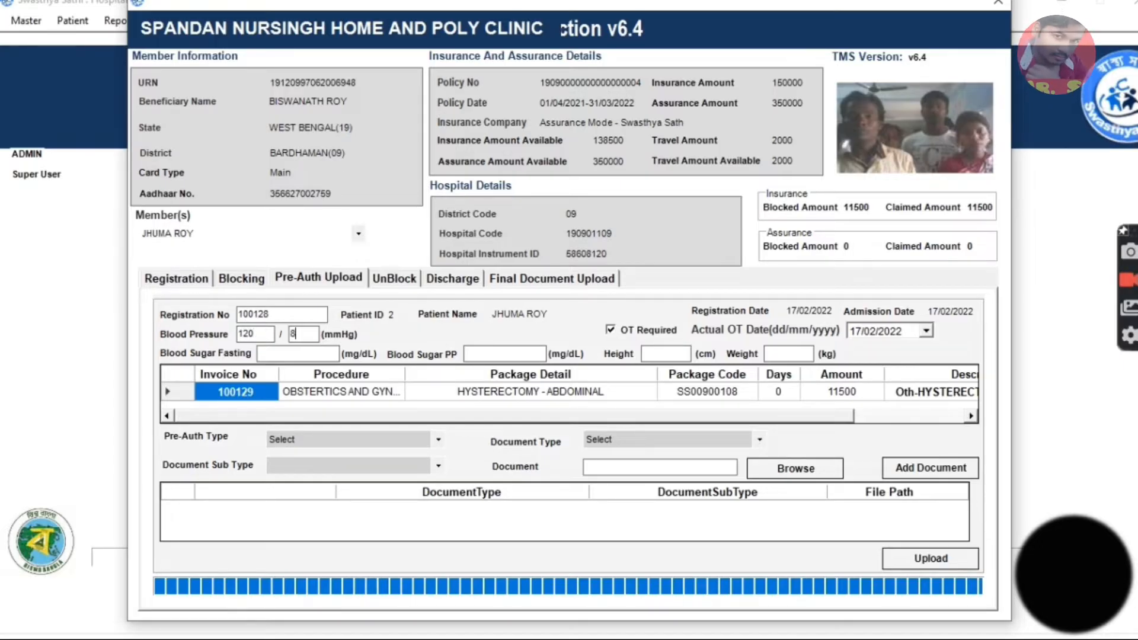
{"action": "type", "text": "0"}
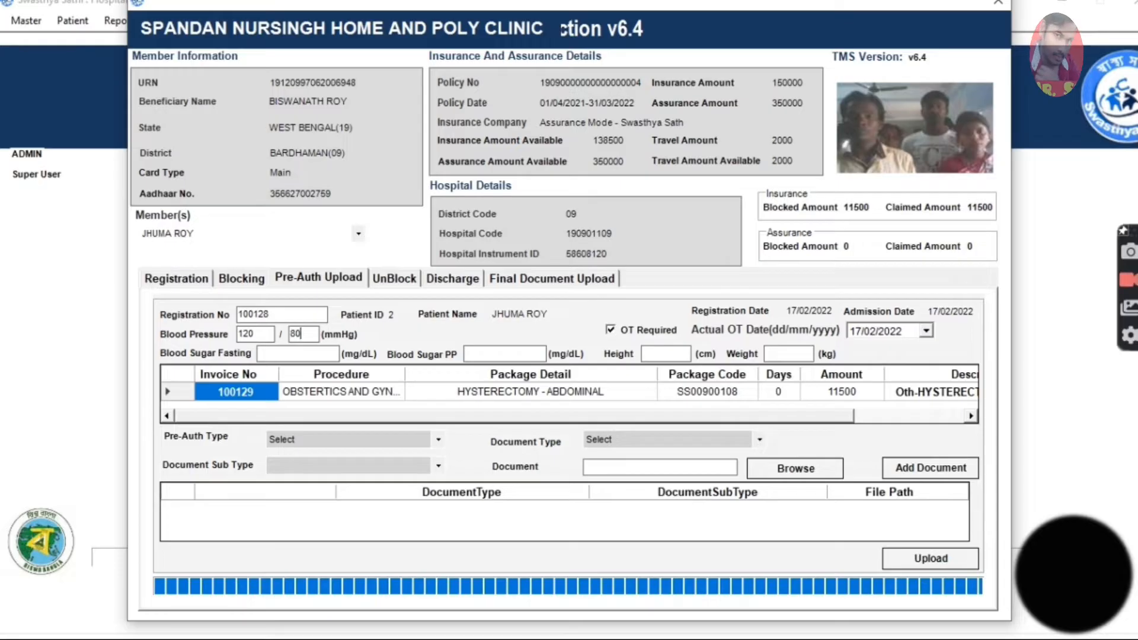
{"action": "left_click", "coordinate": [291, 354]}
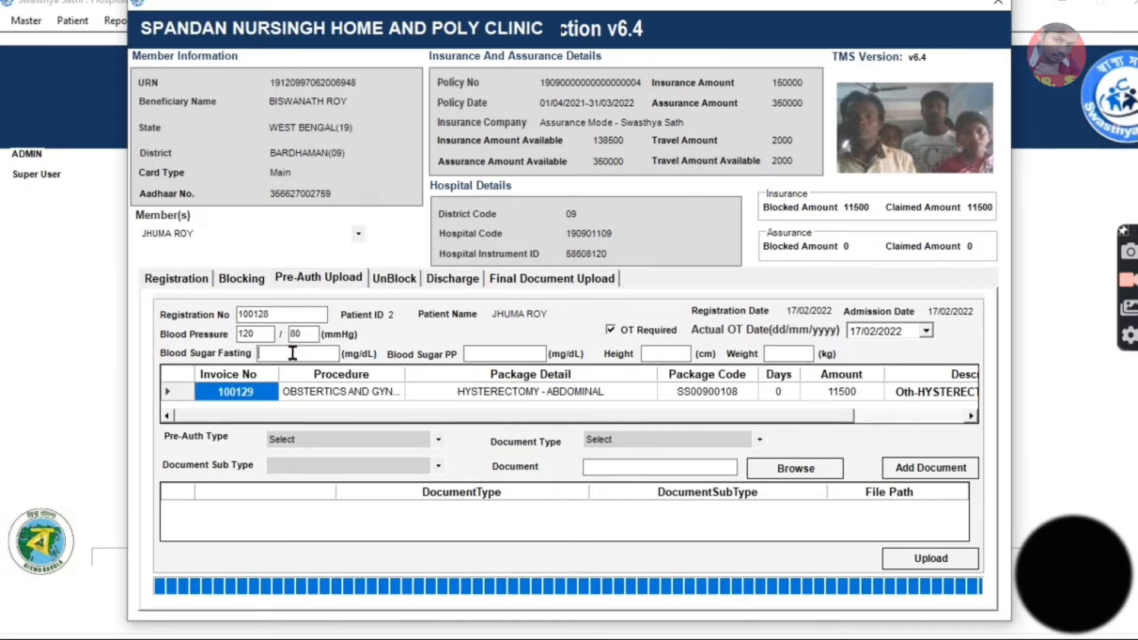
{"action": "type", "text": "89"}
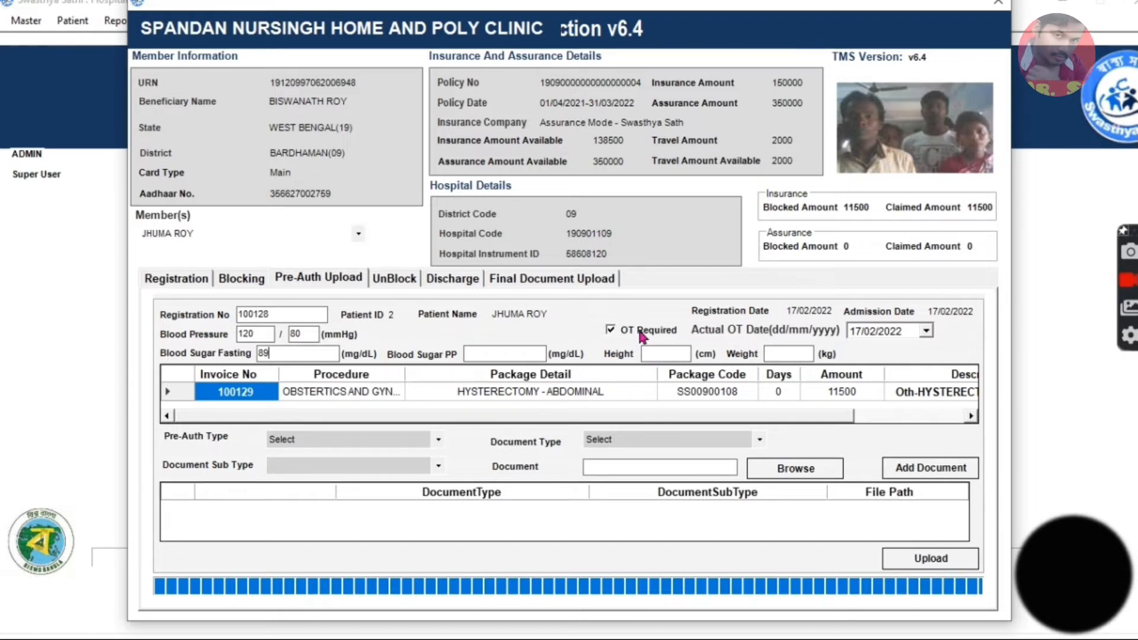
Set the actual OT date to 18/02/2022 with OT marked as required.
{"action": "left_click", "coordinate": [610, 330]}
{"action": "left_click", "coordinate": [610, 330]}
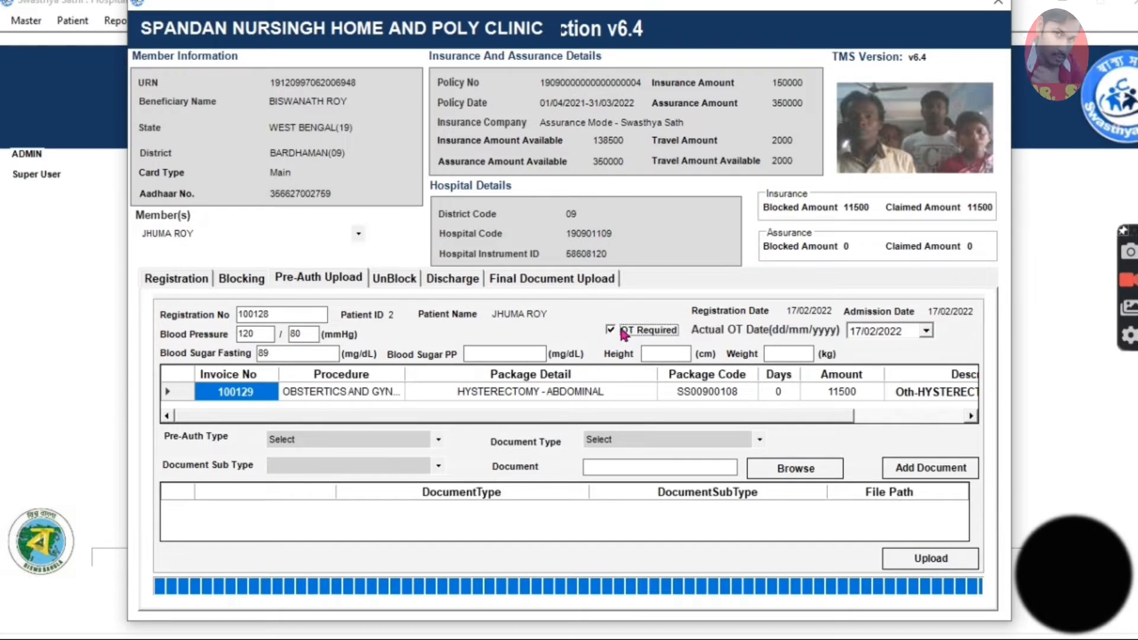
{"action": "left_click", "coordinate": [926, 332]}
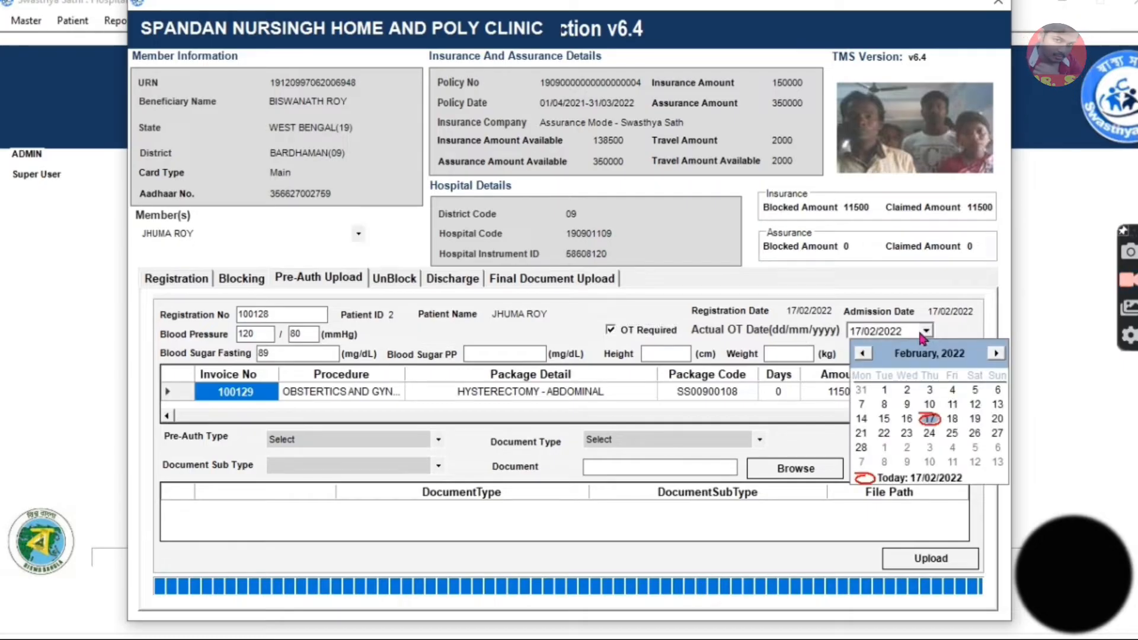
{"action": "left_click", "coordinate": [949, 422]}
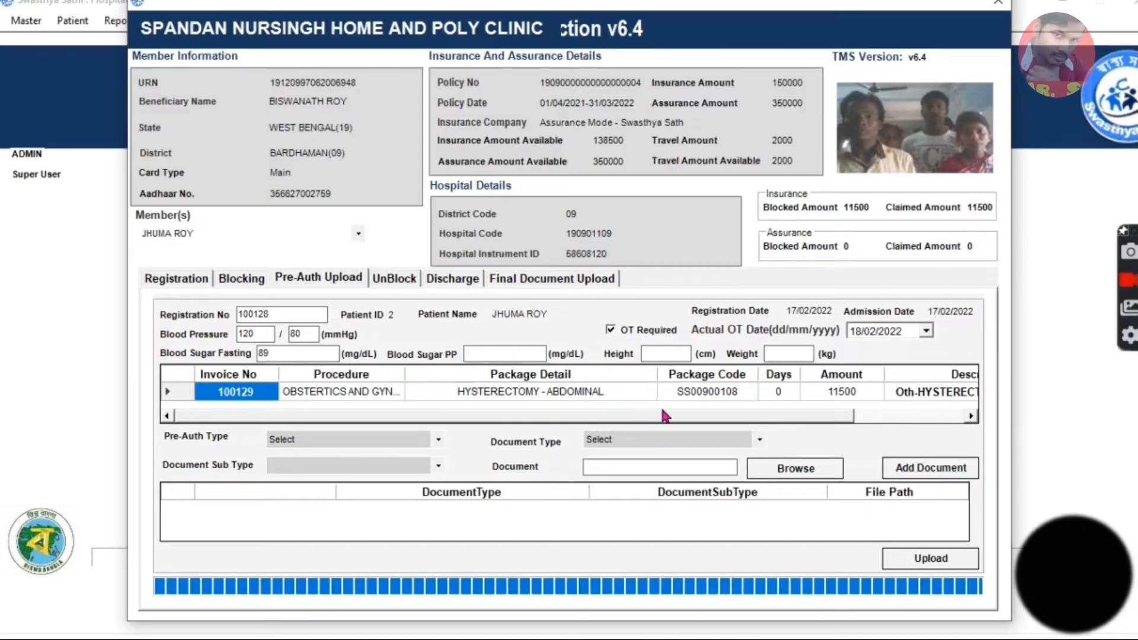
Set the pre-authorisation type to OTHERS for the abdominal hysterectomy package.
{"action": "left_click_drag", "start_coordinate": [670, 417], "coordinate": [571, 442]}
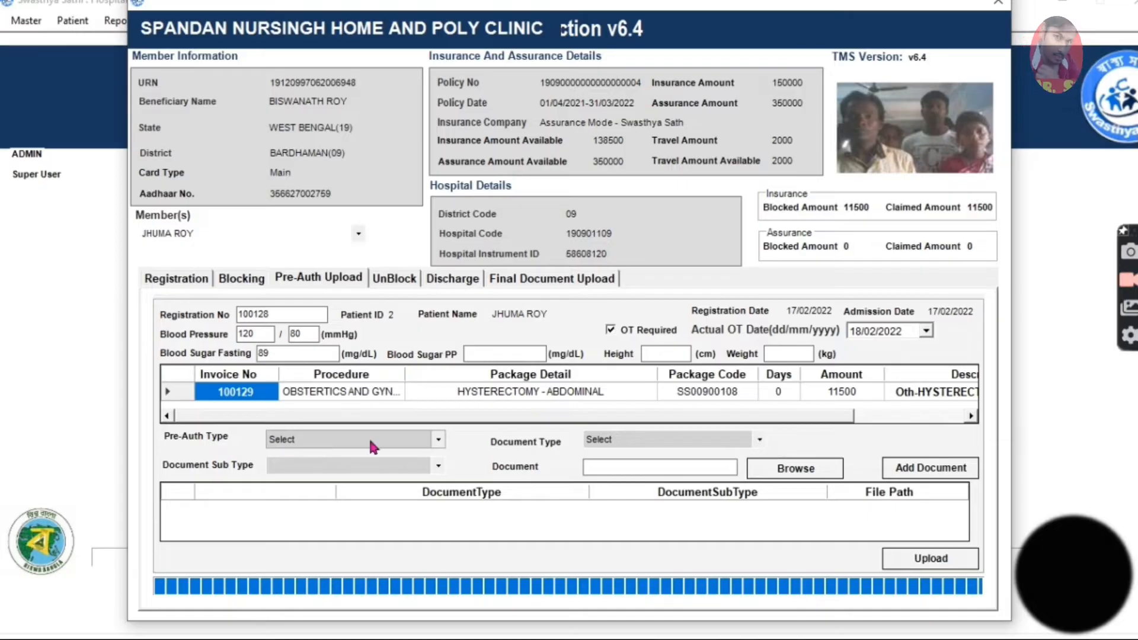
{"action": "left_click", "coordinate": [438, 441]}
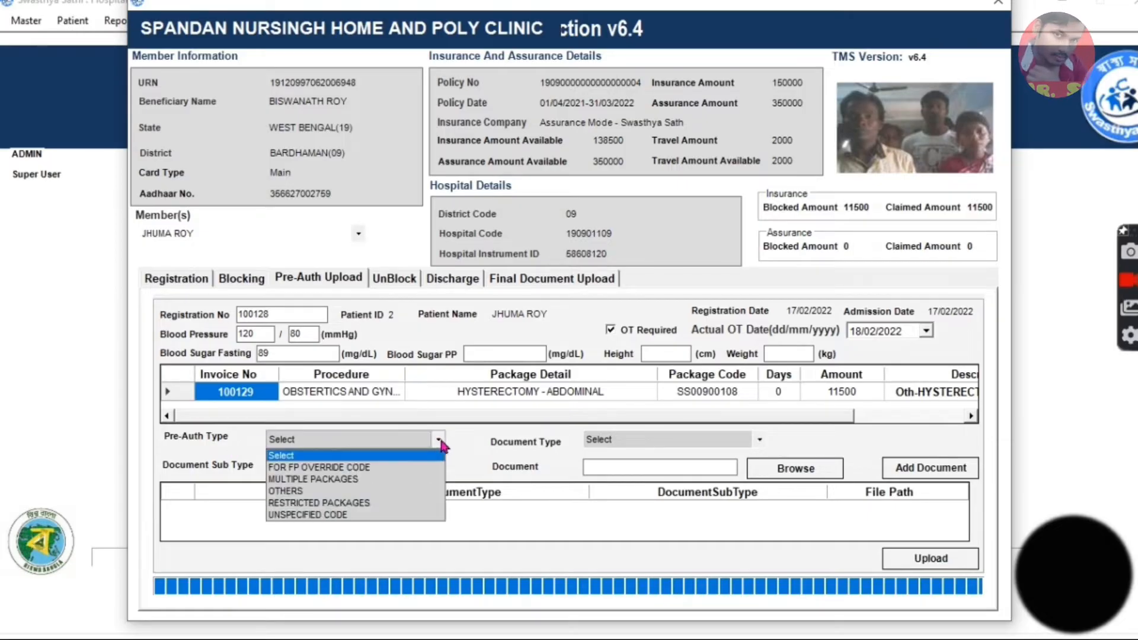
{"action": "left_click", "coordinate": [285, 490]}
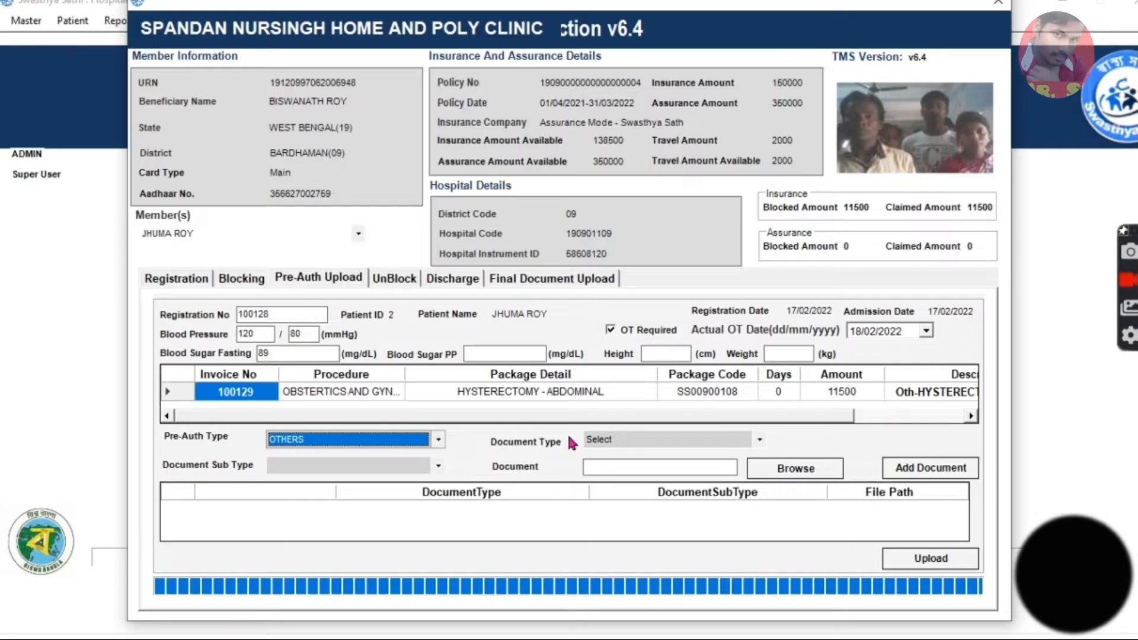
Classify the first document as IDENTITY DOCUMENT with the sub type SWATHYA SATHI SMART CARD.
{"action": "left_click", "coordinate": [600, 444]}
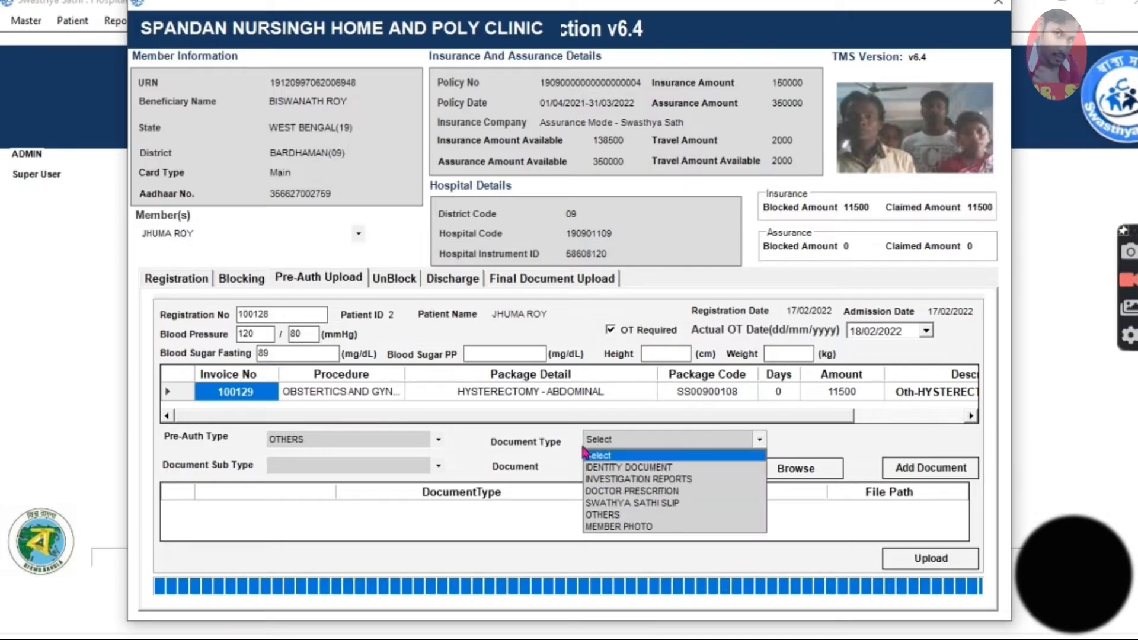
{"action": "left_click", "coordinate": [340, 440]}
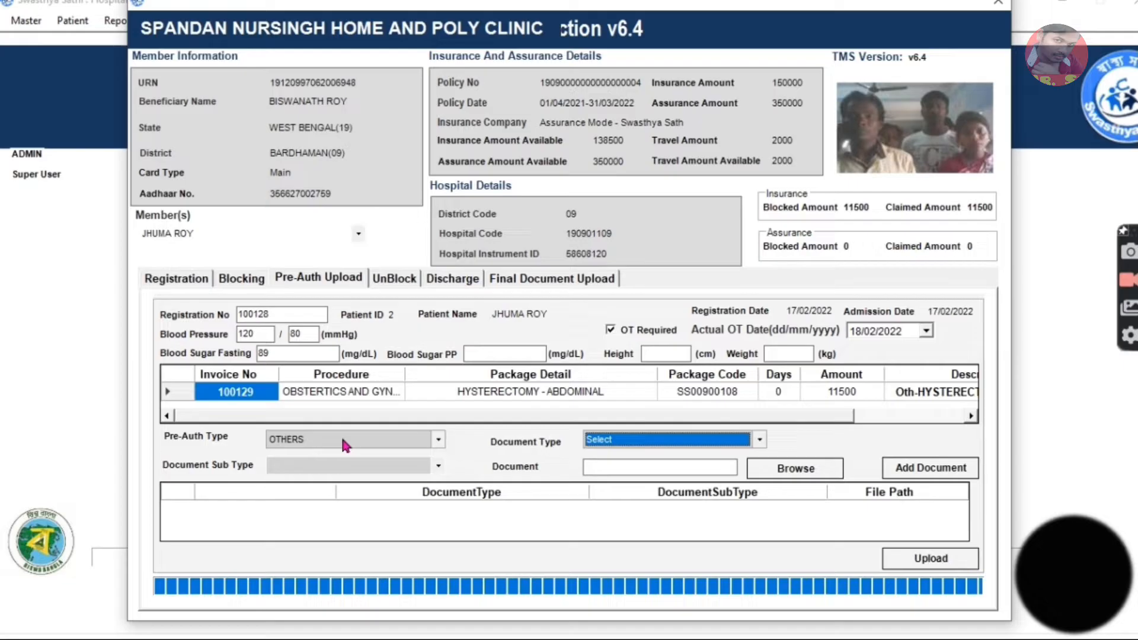
{"action": "left_click", "coordinate": [600, 442]}
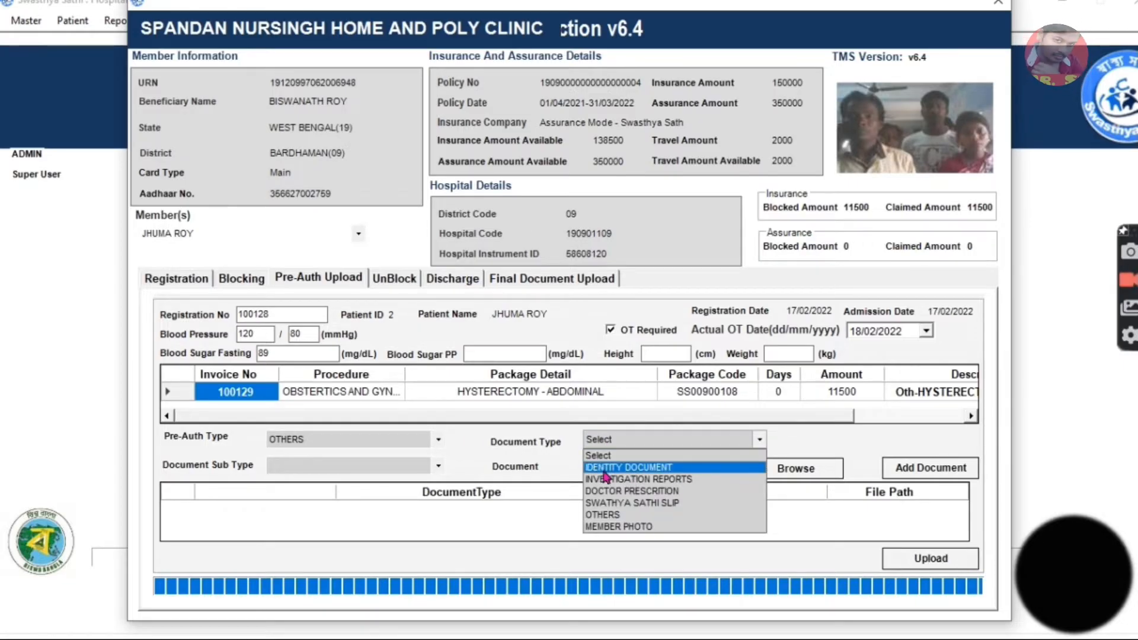
{"action": "left_click", "coordinate": [602, 470]}
{"action": "left_click", "coordinate": [439, 467]}
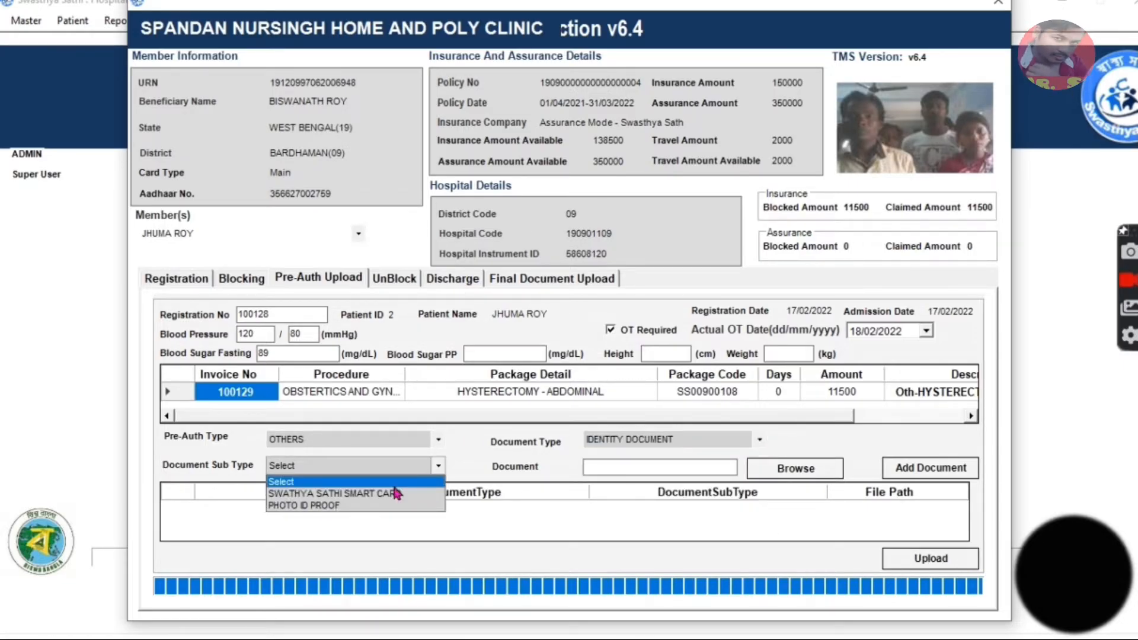
{"action": "left_click", "coordinate": [351, 494]}
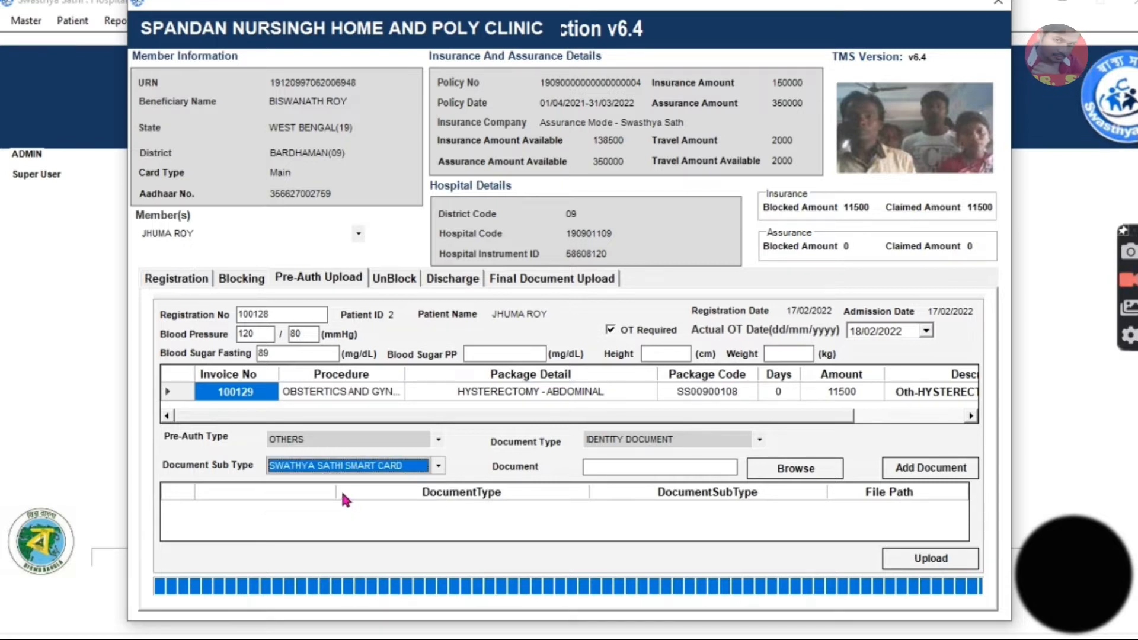
Attach the SWASTHYASATHI CARD file from the patient's folder in Desktop > Swasthyasath and add it to the document list.
{"action": "left_click", "coordinate": [796, 470]}
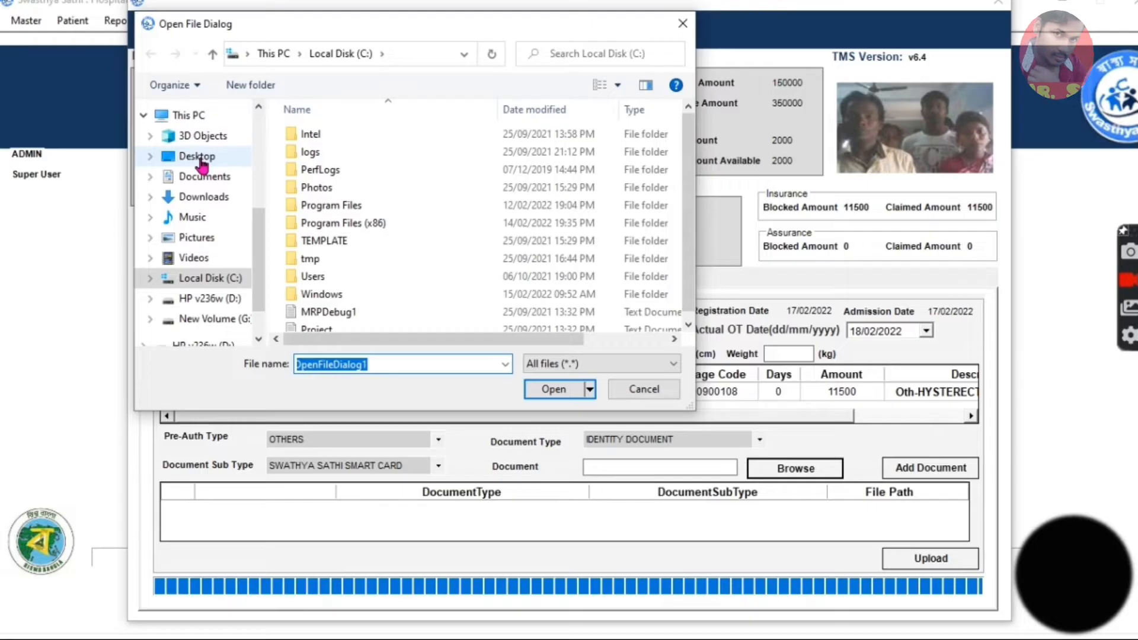
{"action": "left_click", "coordinate": [199, 157]}
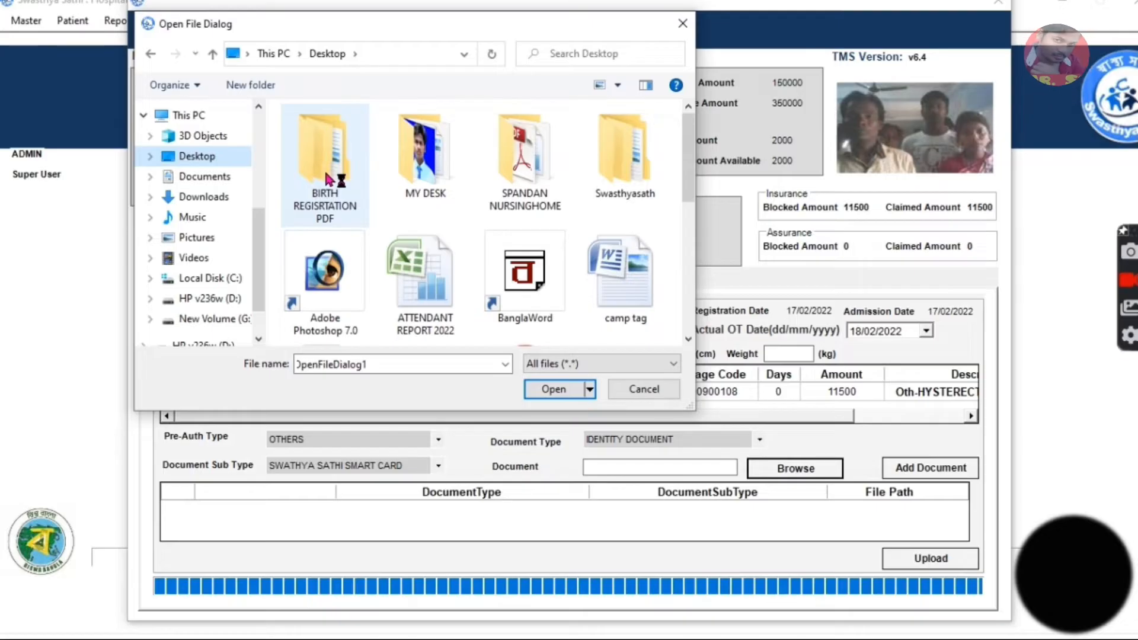
{"action": "left_click", "coordinate": [347, 251]}
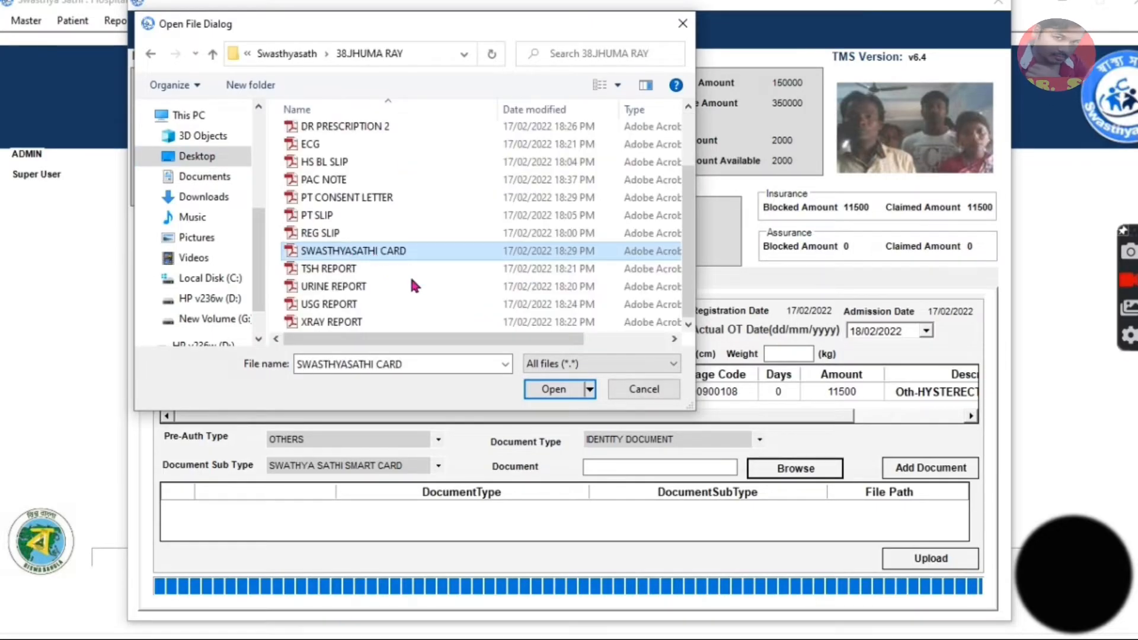
{"action": "left_click", "coordinate": [546, 394]}
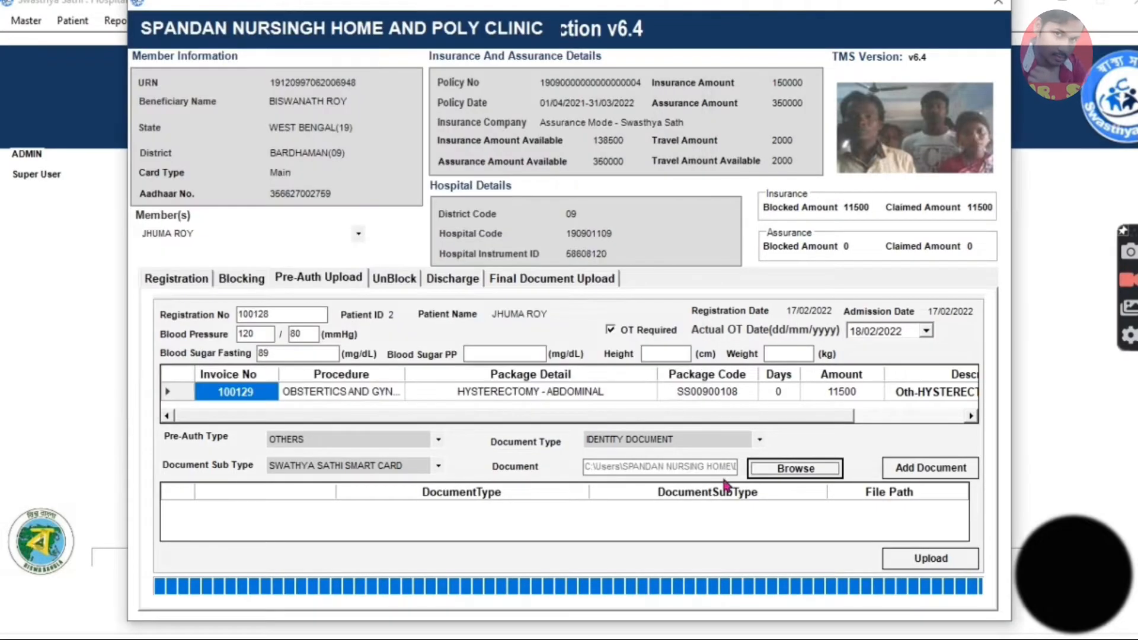
{"action": "left_click", "coordinate": [923, 471]}
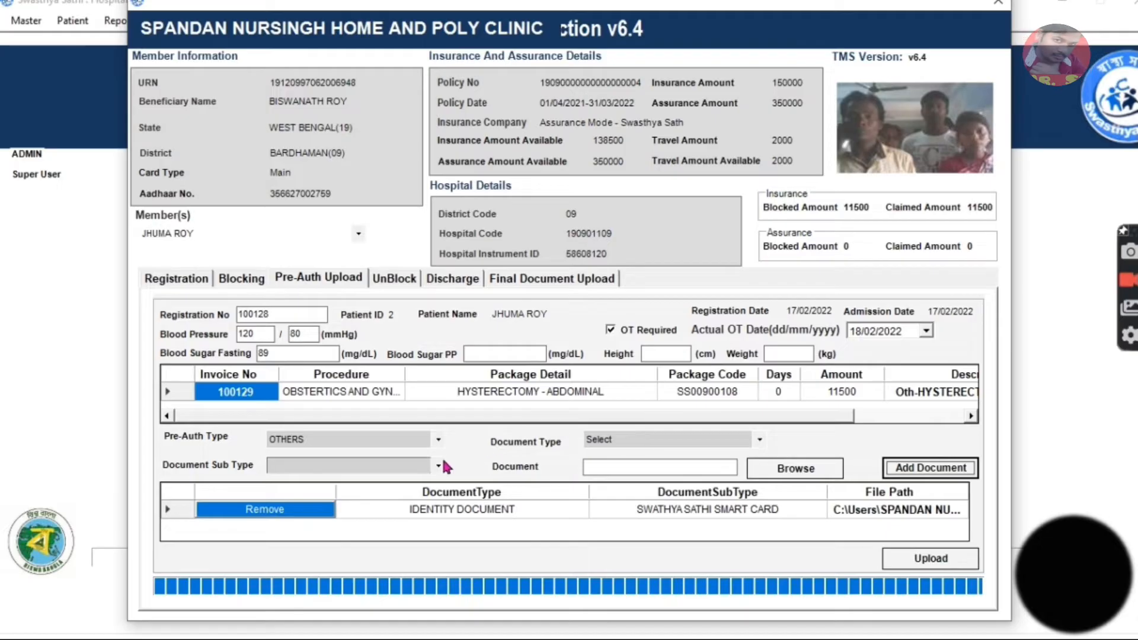
Classify the next document as IDENTITY DOCUMENT with the sub type PHOTO ID PROOF.
{"action": "left_click", "coordinate": [662, 443]}
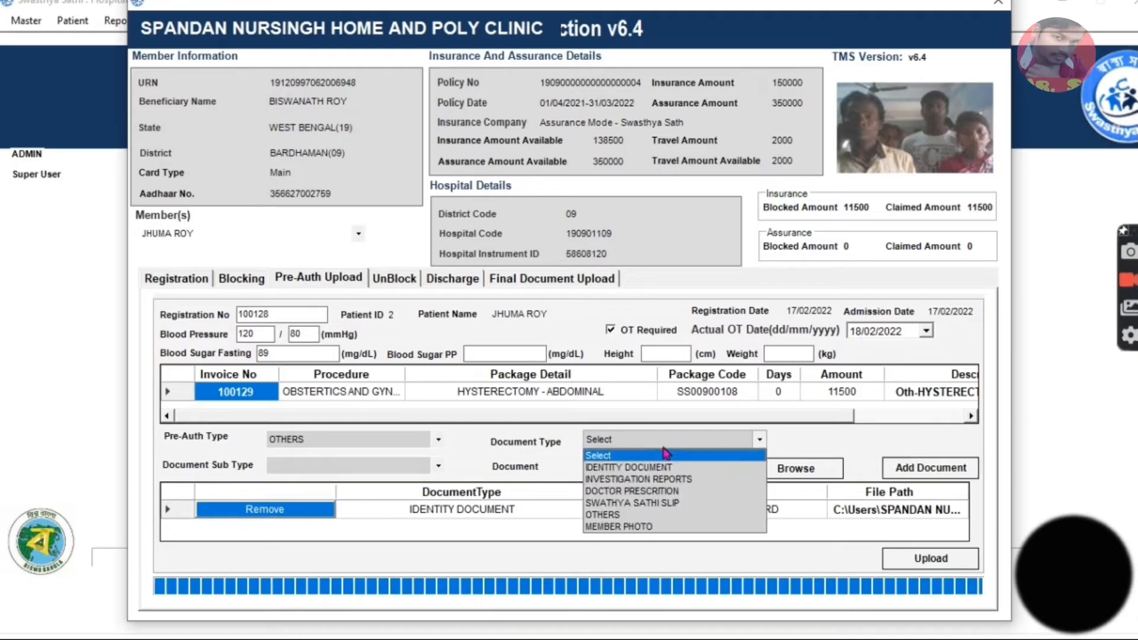
{"action": "left_click", "coordinate": [628, 465]}
{"action": "left_click", "coordinate": [439, 466]}
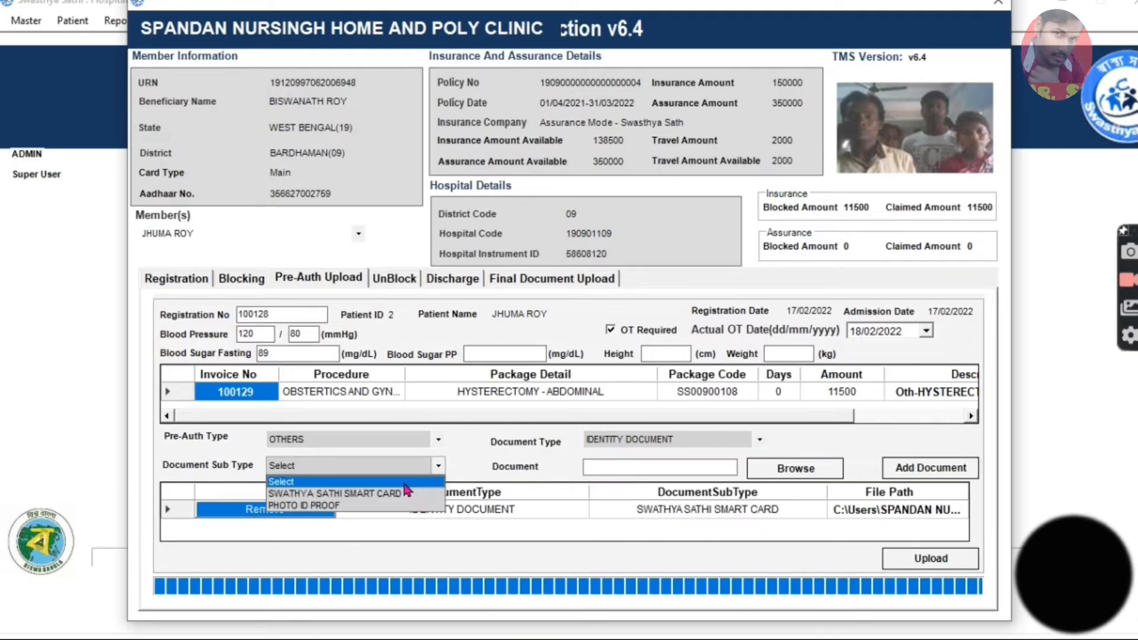
{"action": "left_click", "coordinate": [325, 510]}
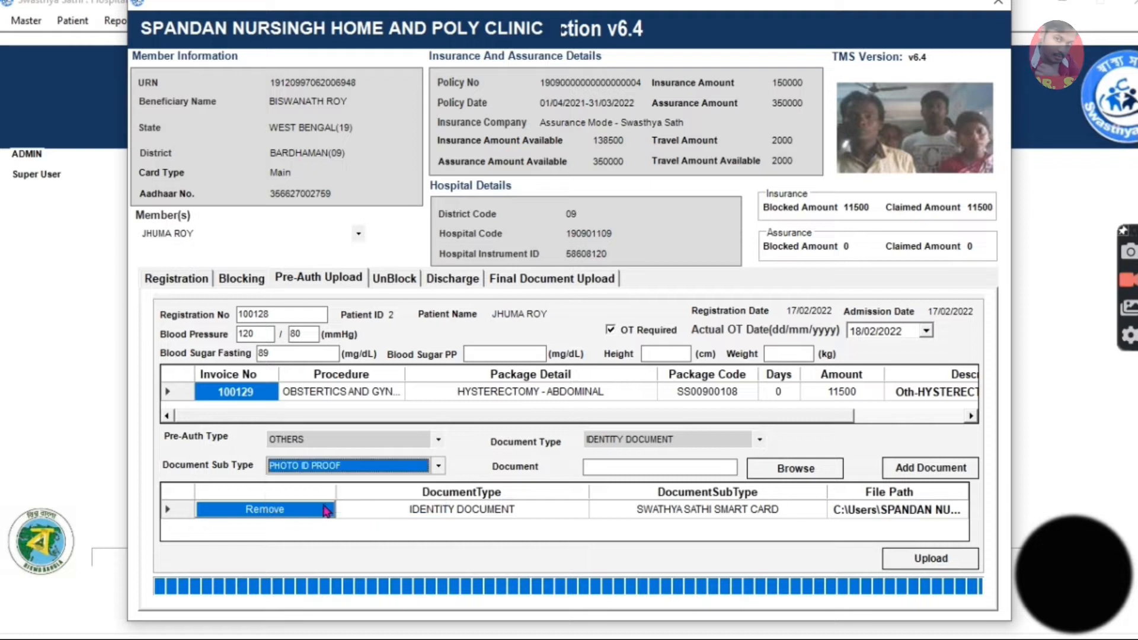
Attach the AADHAAR CARD file from the patient's folder in Desktop > Swasthyasath and add it as the photo ID proof.
{"action": "left_click", "coordinate": [796, 470]}
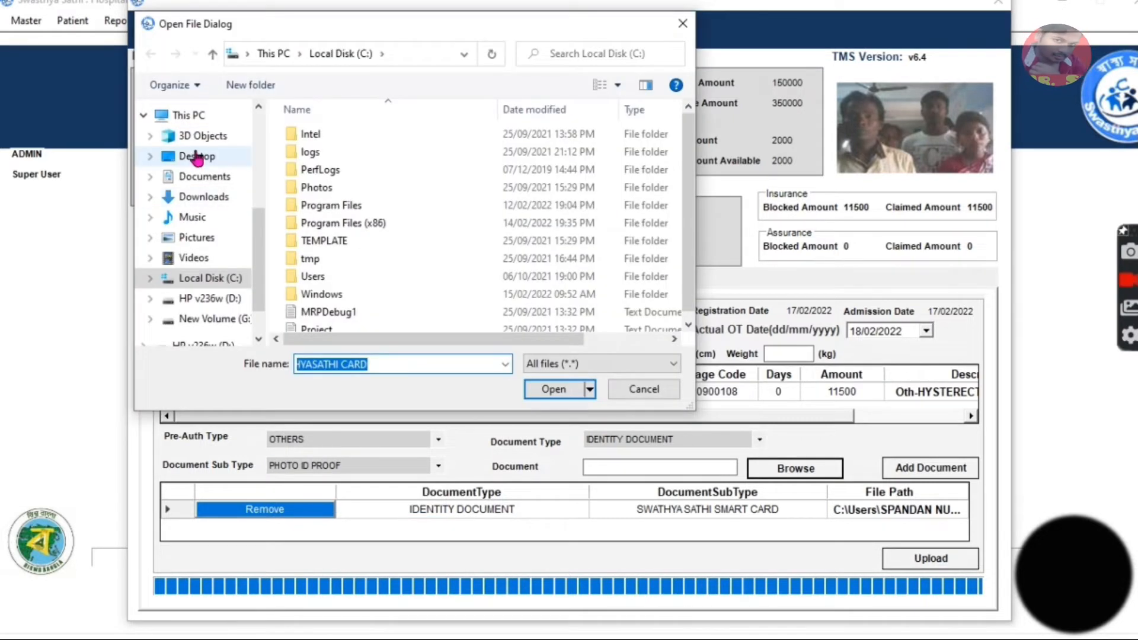
{"action": "left_click", "coordinate": [197, 157]}
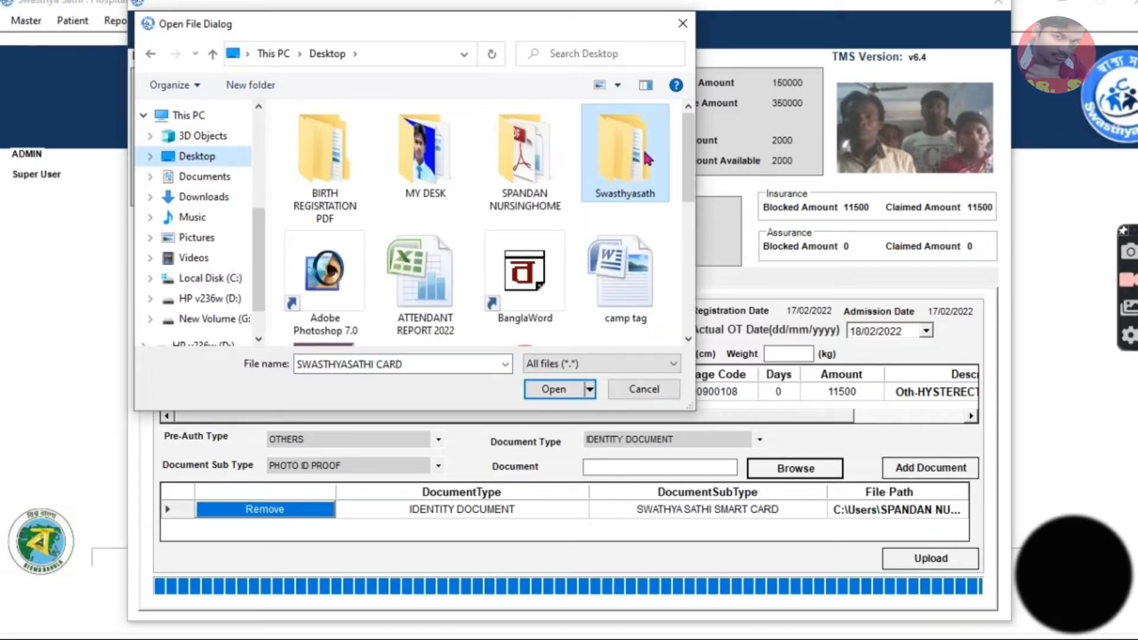
{"action": "double_click", "coordinate": [645, 154]}
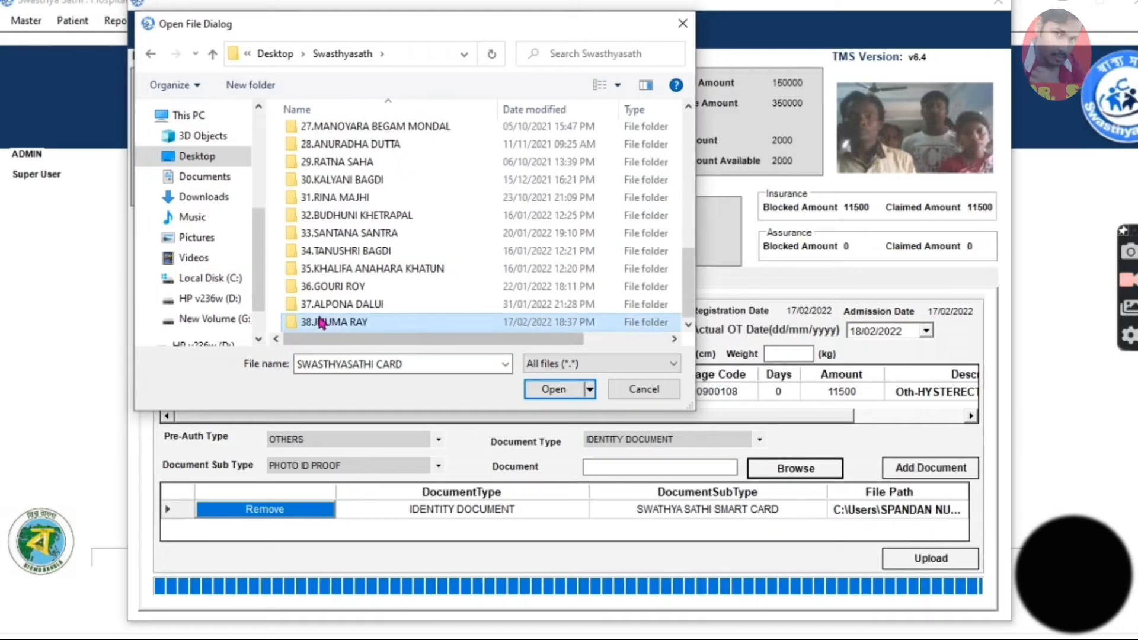
{"action": "double_click", "coordinate": [321, 321]}
{"action": "scroll", "coordinate": [341, 176], "scroll_direction": "up", "scroll_amount": 2}
{"action": "left_click", "coordinate": [335, 134]}
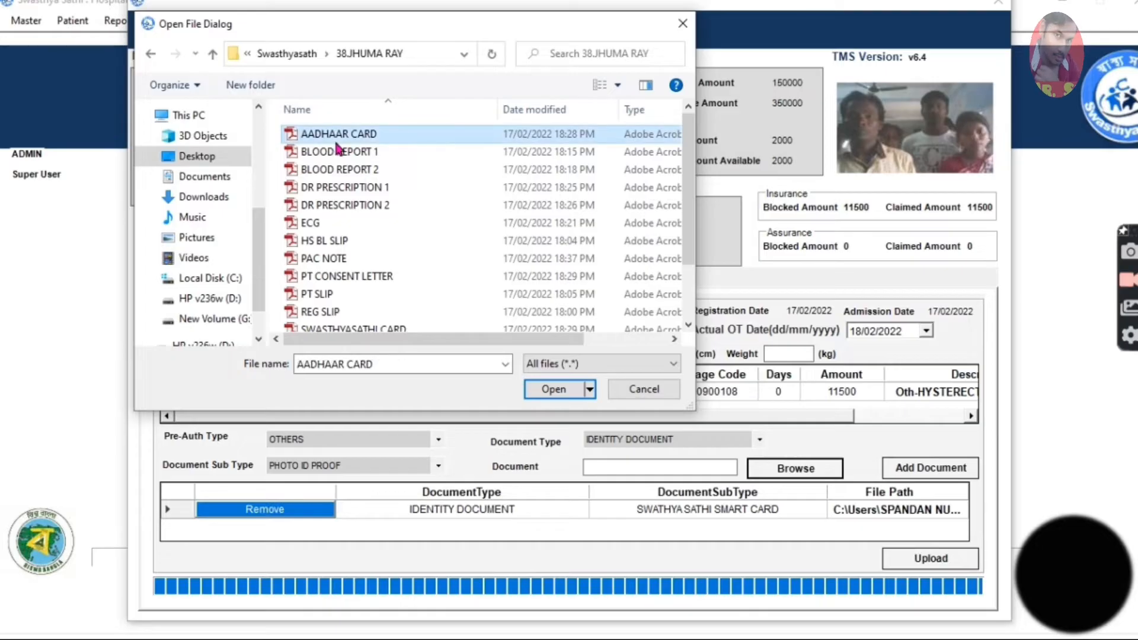
{"action": "left_click", "coordinate": [550, 391]}
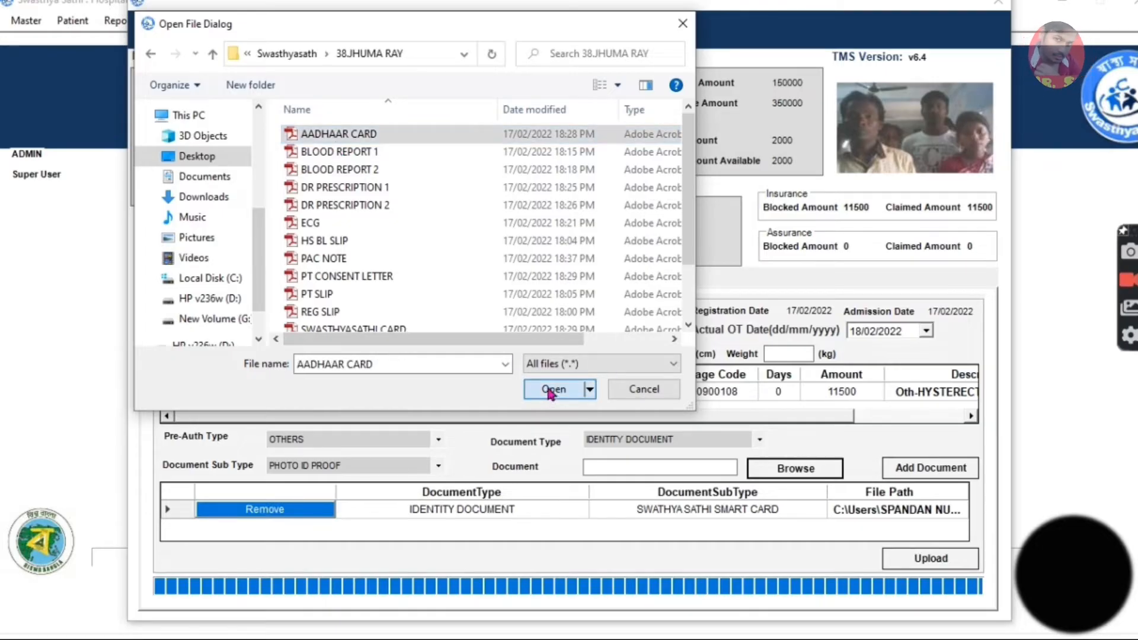
{"action": "left_click", "coordinate": [922, 467]}
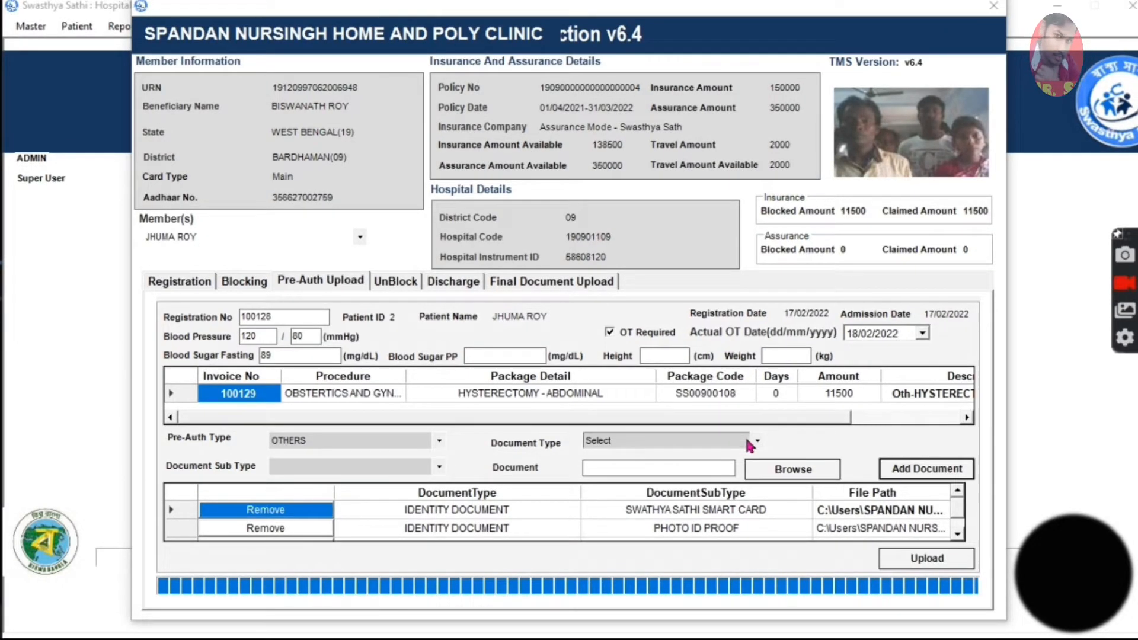
Attach the BLOOD REPORT 2 file from the patient's folder as INVESTIGATION REPORTS with the sub type BLOOD REPORT.
{"action": "left_click", "coordinate": [748, 442]}
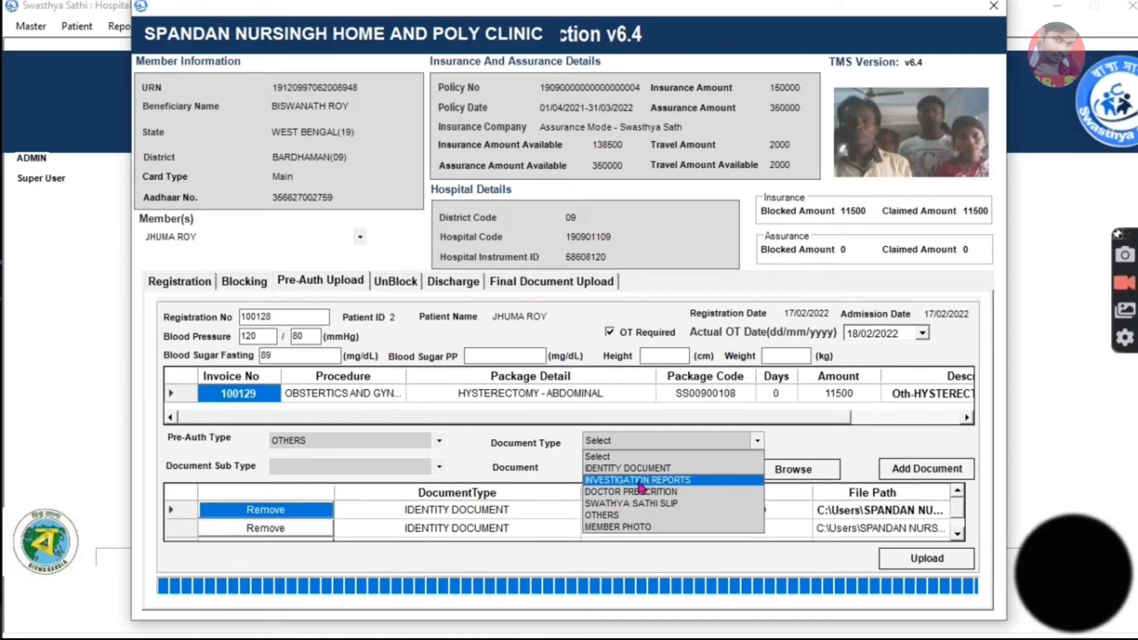
{"action": "left_click", "coordinate": [640, 481]}
{"action": "left_click", "coordinate": [439, 468]}
{"action": "left_click", "coordinate": [335, 490]}
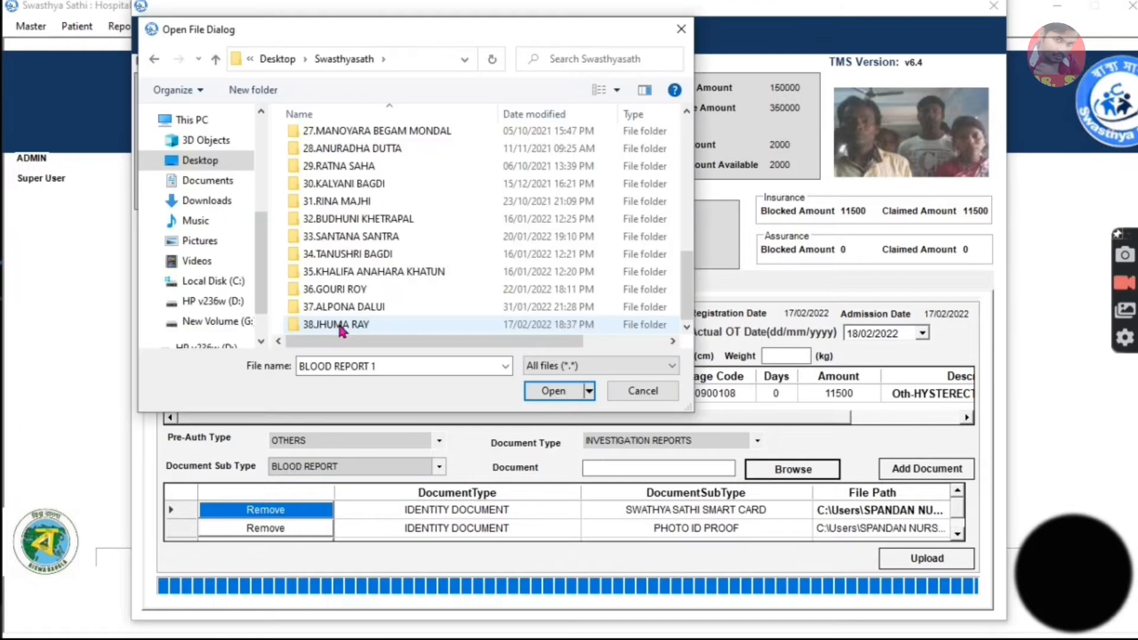
{"action": "double_click", "coordinate": [341, 325]}
{"action": "left_click", "coordinate": [348, 173]}
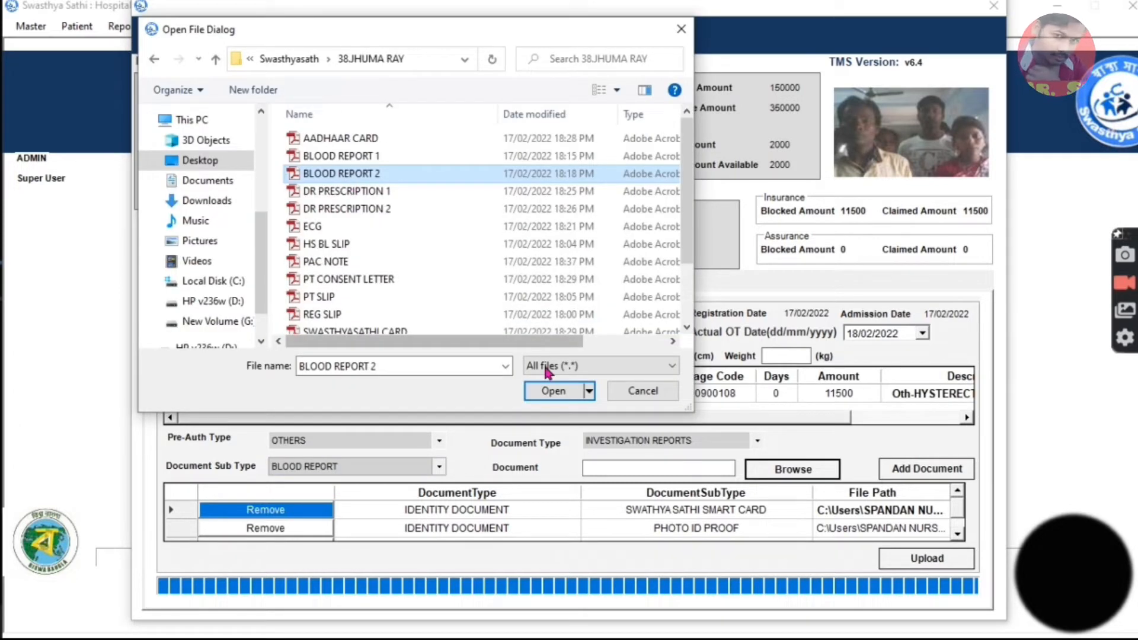
Set the document type to INVESTIGATION REPORTS and the sub type to OTHERS REPORTS for the next file.
{"action": "left_click", "coordinate": [711, 440]}
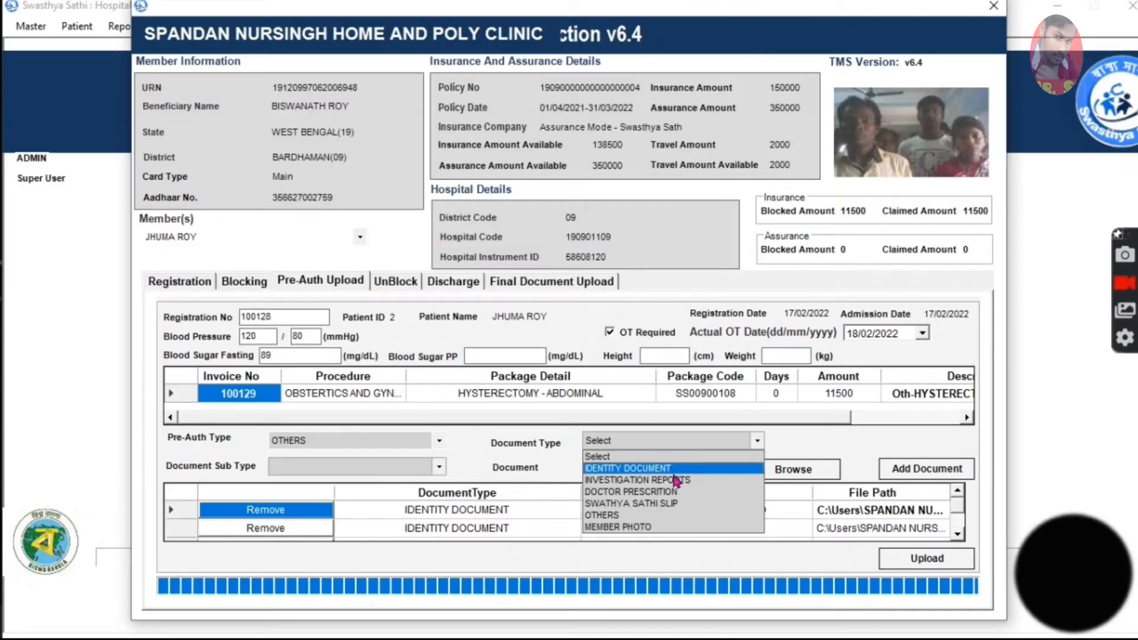
{"action": "left_click", "coordinate": [667, 479]}
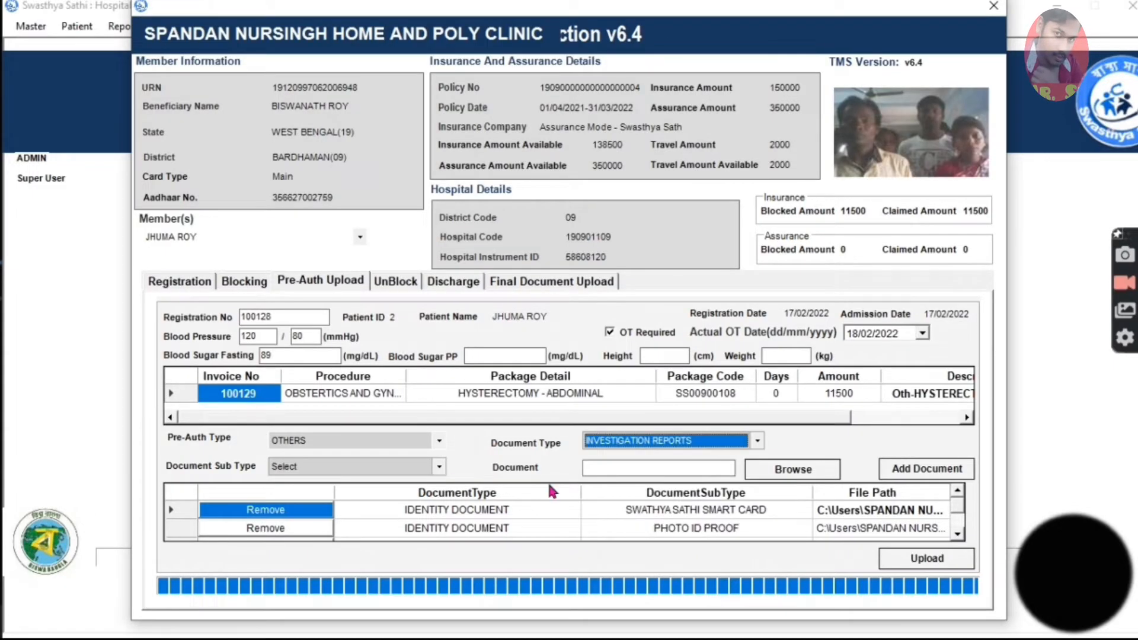
{"action": "left_click", "coordinate": [433, 470]}
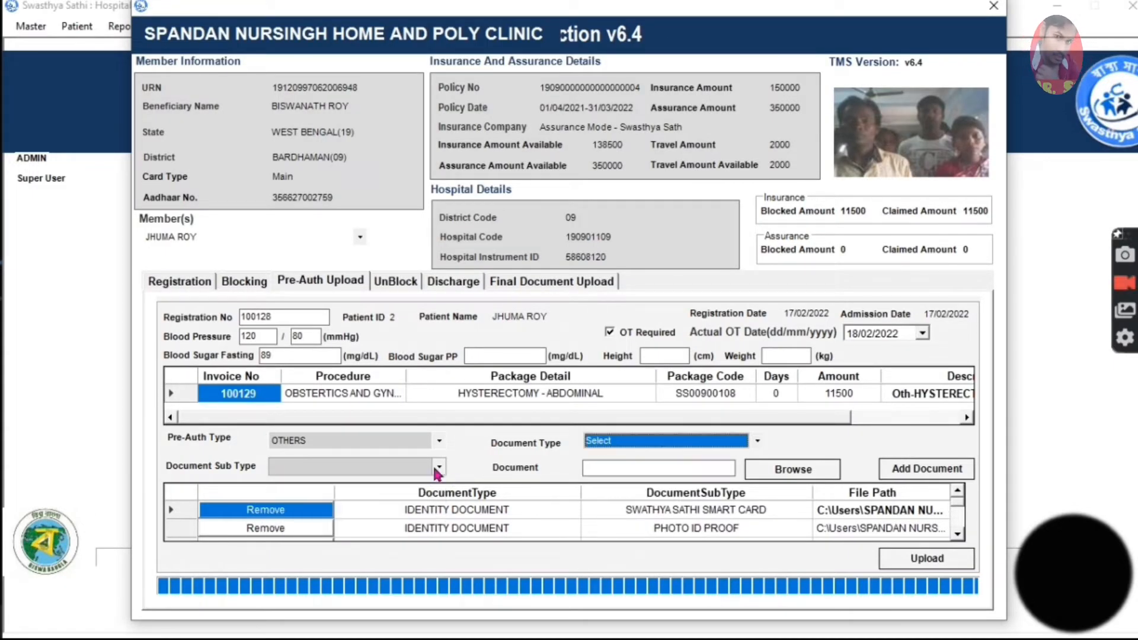
{"action": "left_click", "coordinate": [671, 437]}
{"action": "left_click", "coordinate": [652, 479]}
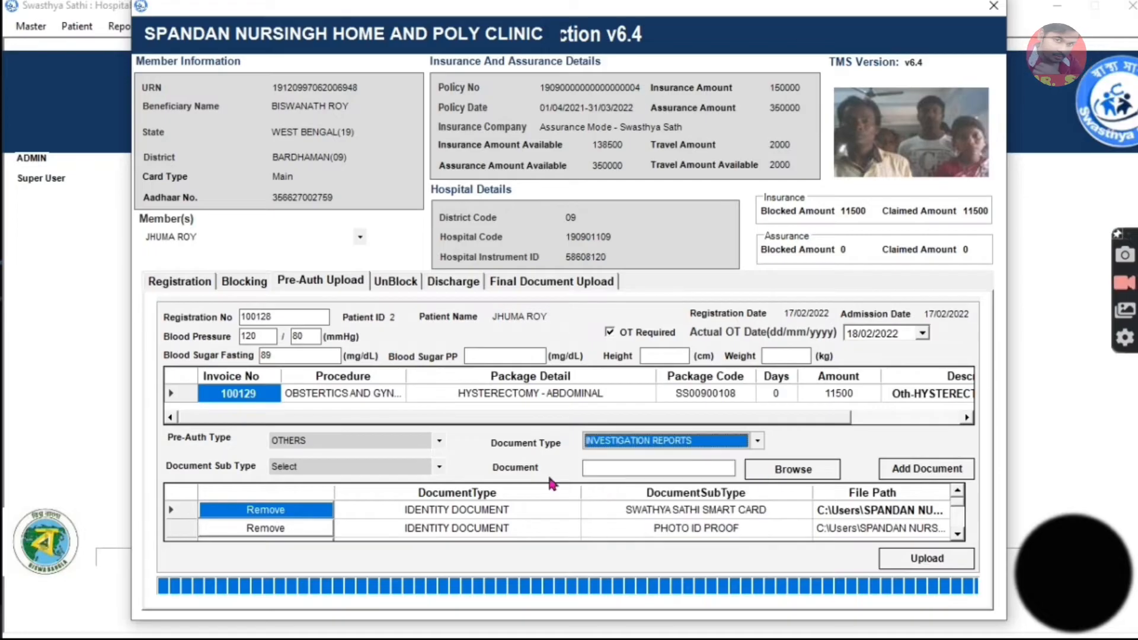
{"action": "left_click", "coordinate": [439, 468]}
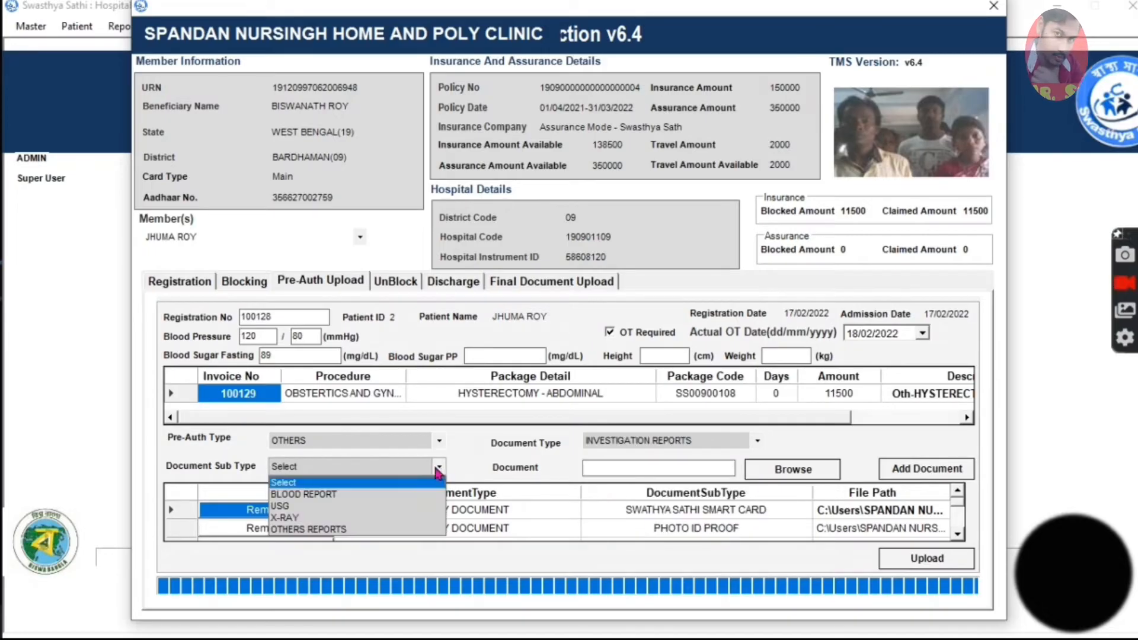
{"action": "left_click", "coordinate": [349, 517]}
{"action": "left_click", "coordinate": [379, 472]}
{"action": "left_click", "coordinate": [356, 531]}
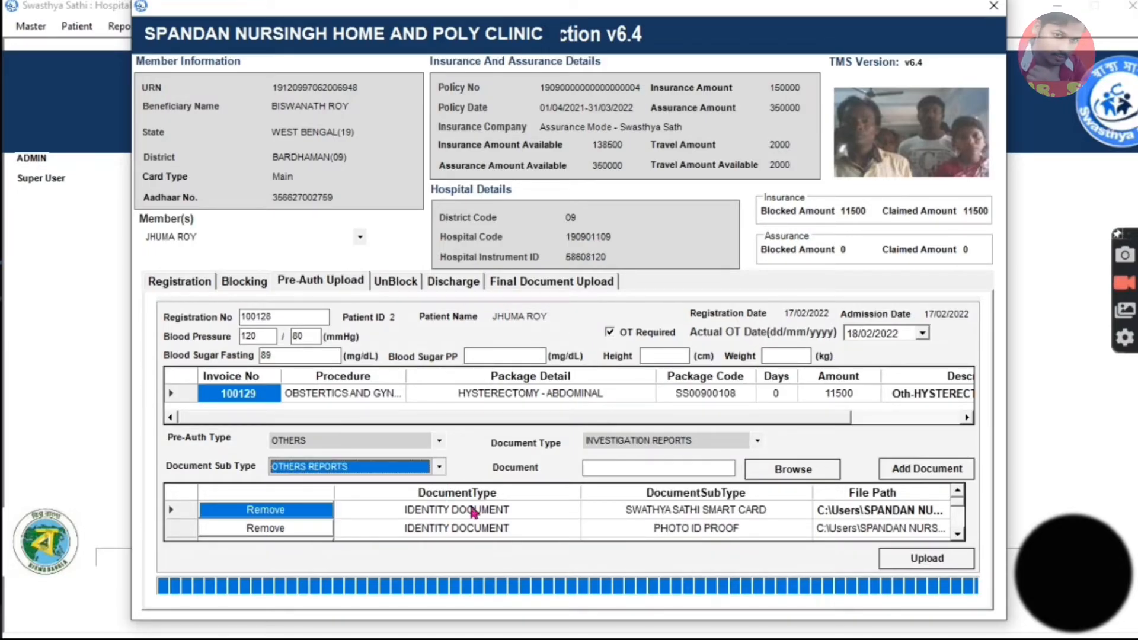
Choose the report file from the patient's folder and add it to the document list under OTHERS REPORTS.
{"action": "left_click", "coordinate": [778, 473]}
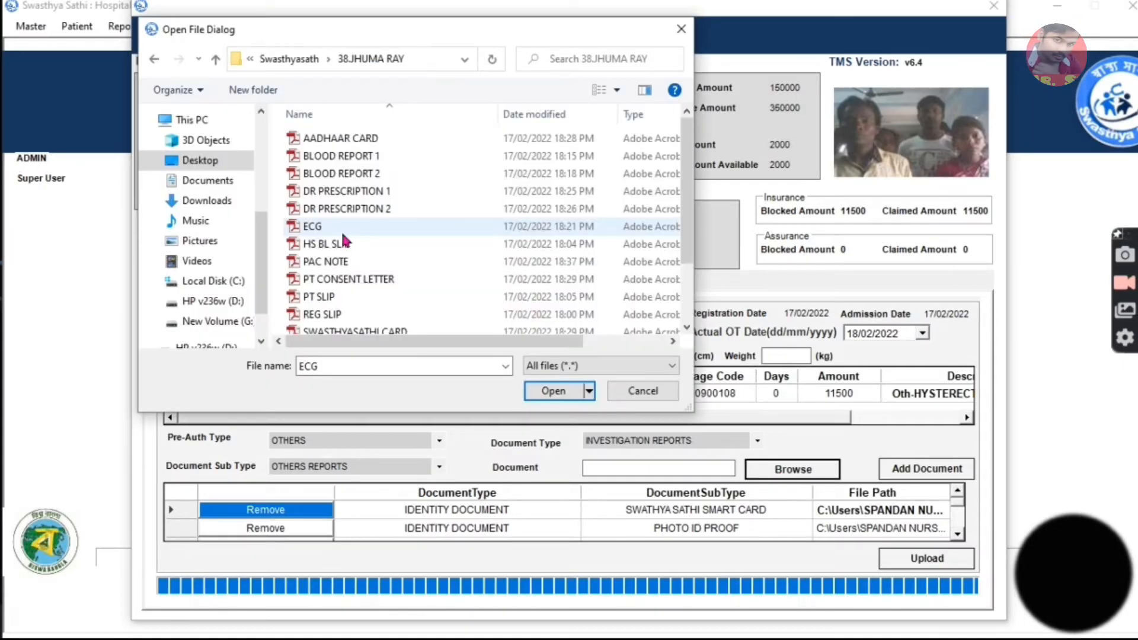
{"action": "double_click", "coordinate": [342, 231]}
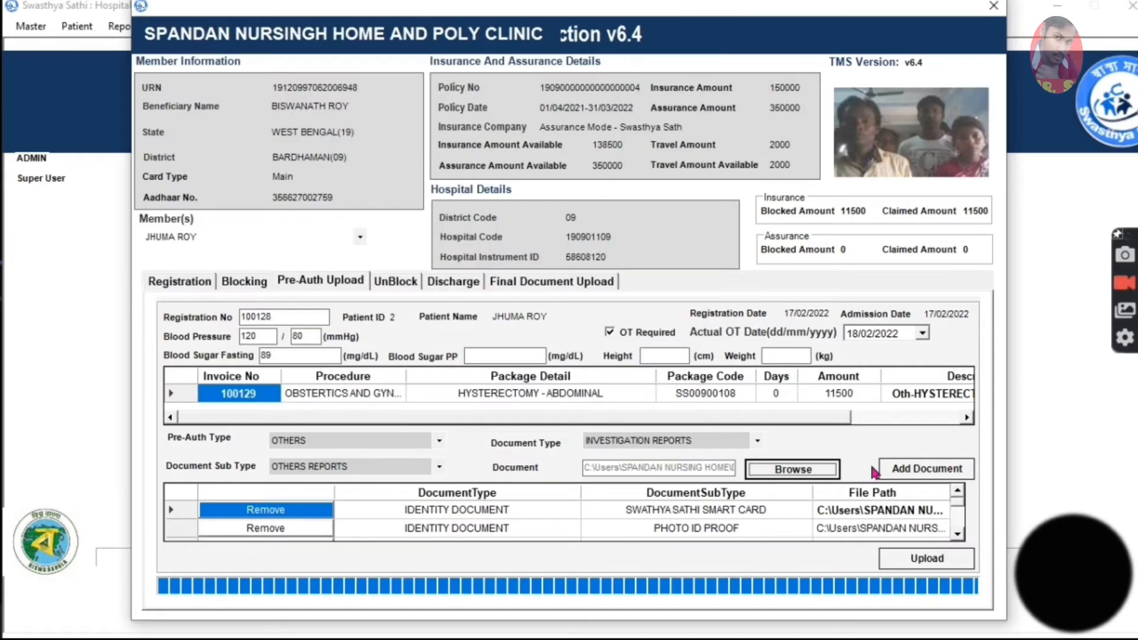
{"action": "left_click", "coordinate": [913, 469]}
Classify one more document as INVESTIGATION REPORTS with the sub type OTHERS REPORTS.
{"action": "left_click", "coordinate": [627, 442]}
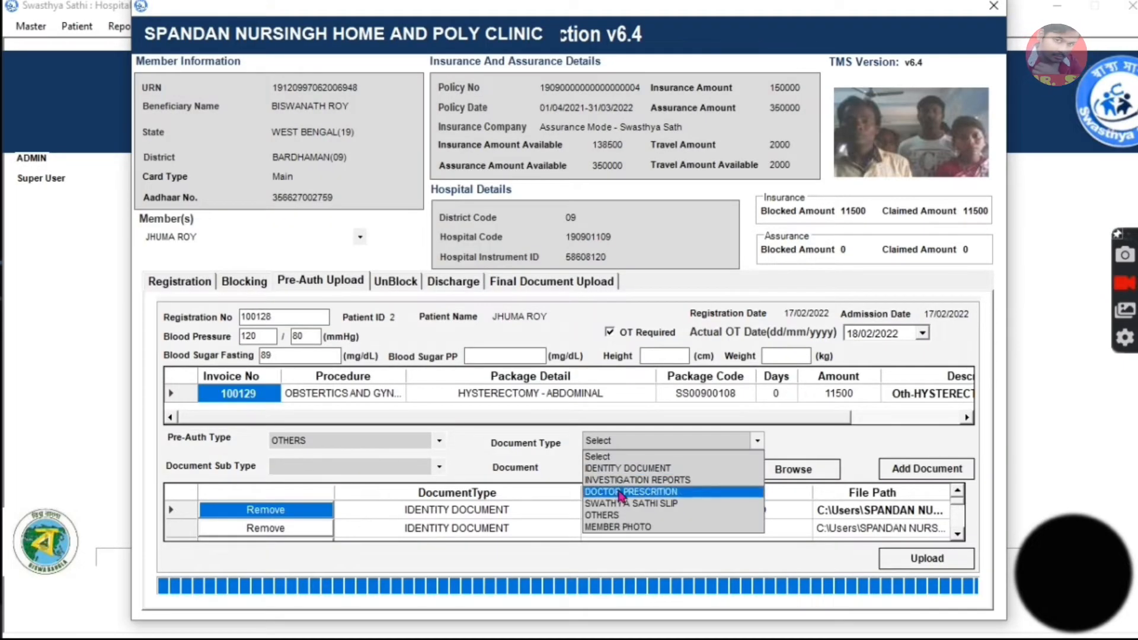
{"action": "left_click", "coordinate": [629, 478]}
{"action": "left_click", "coordinate": [408, 466]}
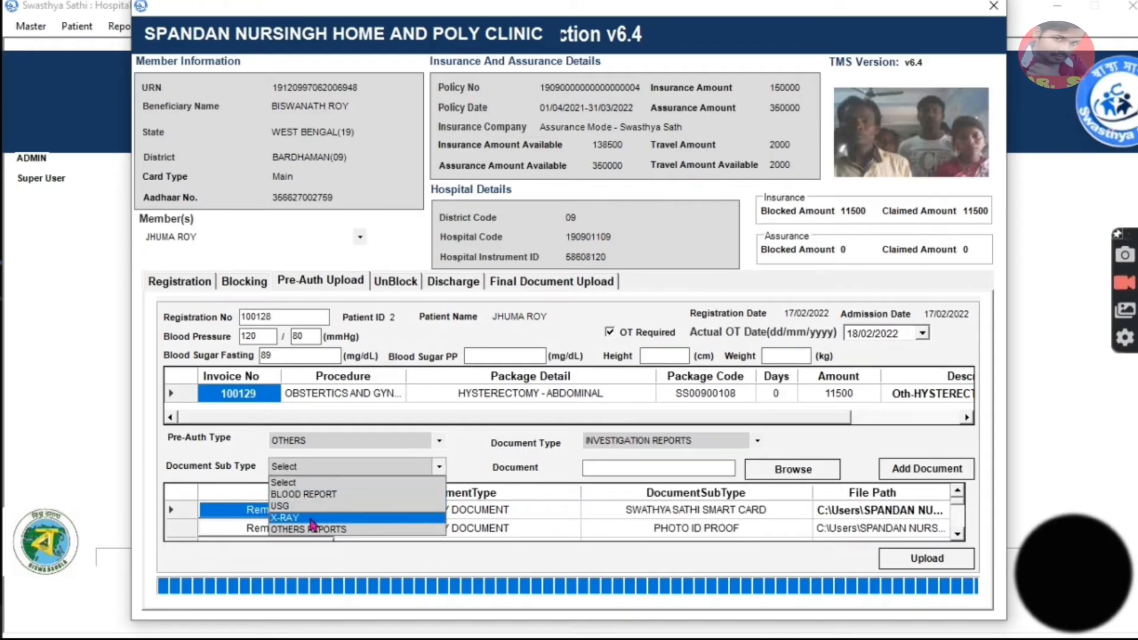
{"action": "left_click", "coordinate": [330, 529]}
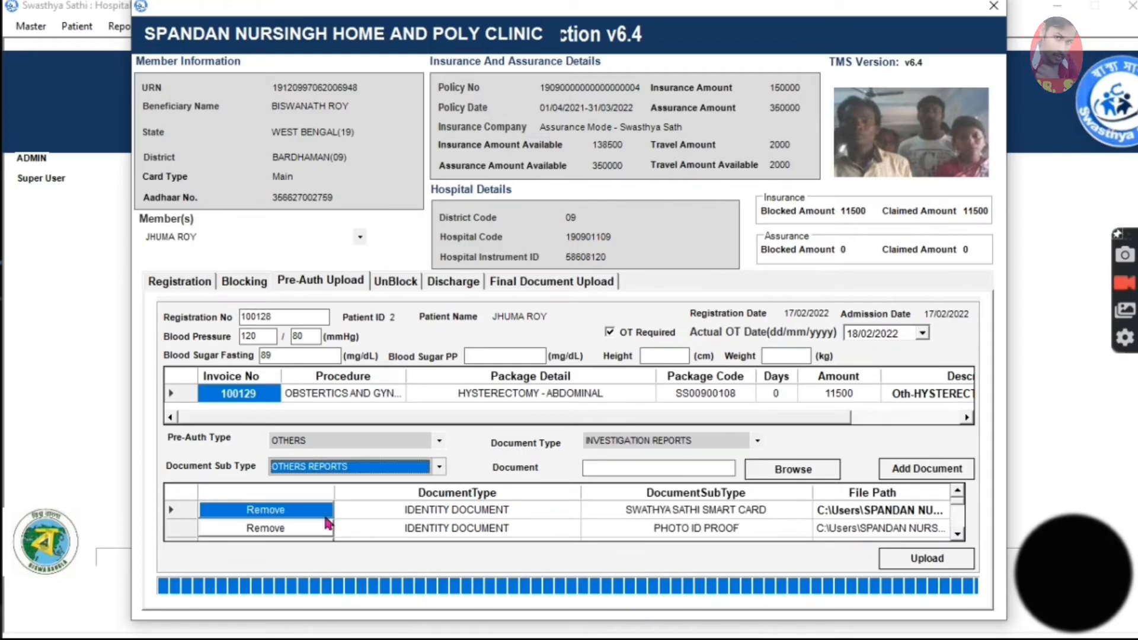
Choose the TSH REPORT file from the patient's folder and add it to the document list.
{"action": "left_click", "coordinate": [826, 474]}
{"action": "left_click", "coordinate": [369, 306]}
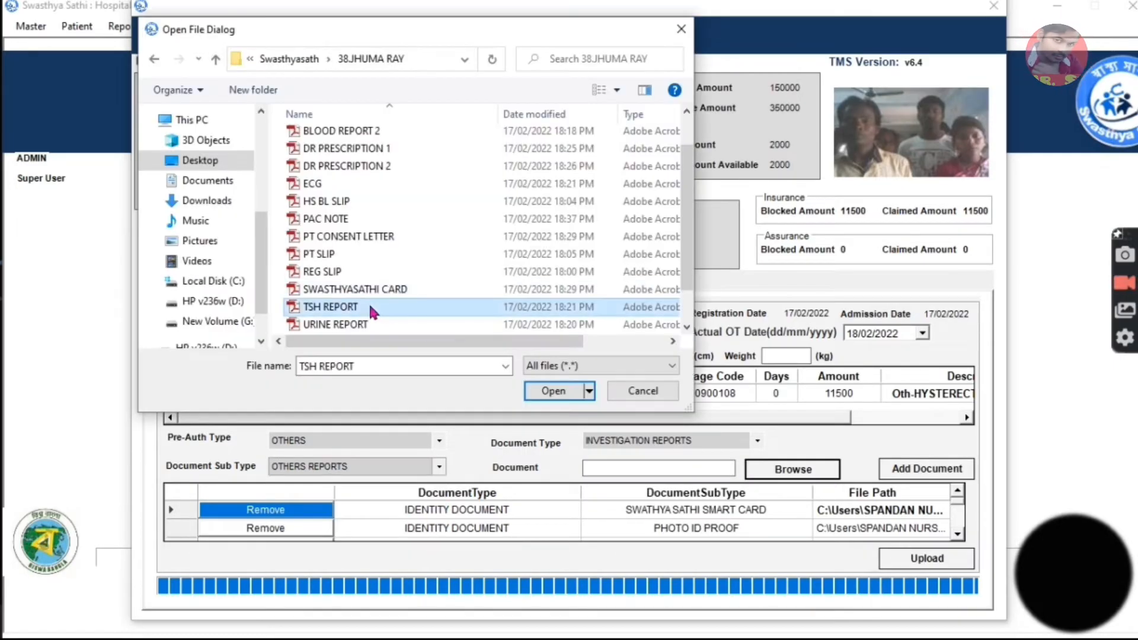
{"action": "left_click", "coordinate": [576, 389]}
{"action": "left_click", "coordinate": [901, 467]}
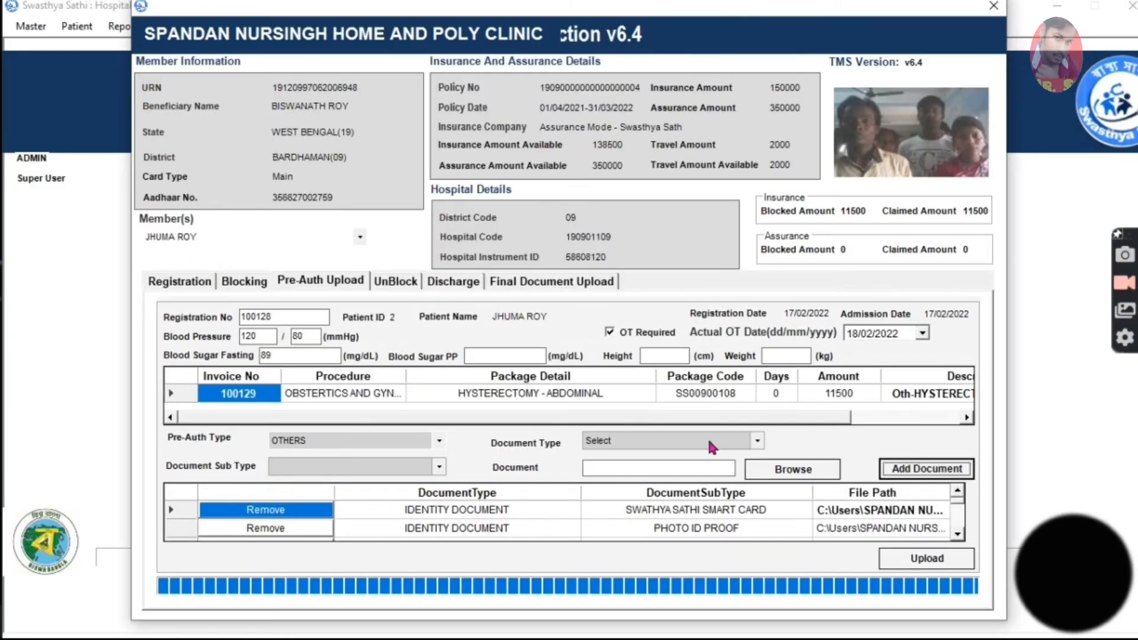
Attach the URINE REPORT file from the patient's folder as INVESTIGATION REPORTS with the sub type OTHERS REPORTS.
{"action": "left_click", "coordinate": [682, 441]}
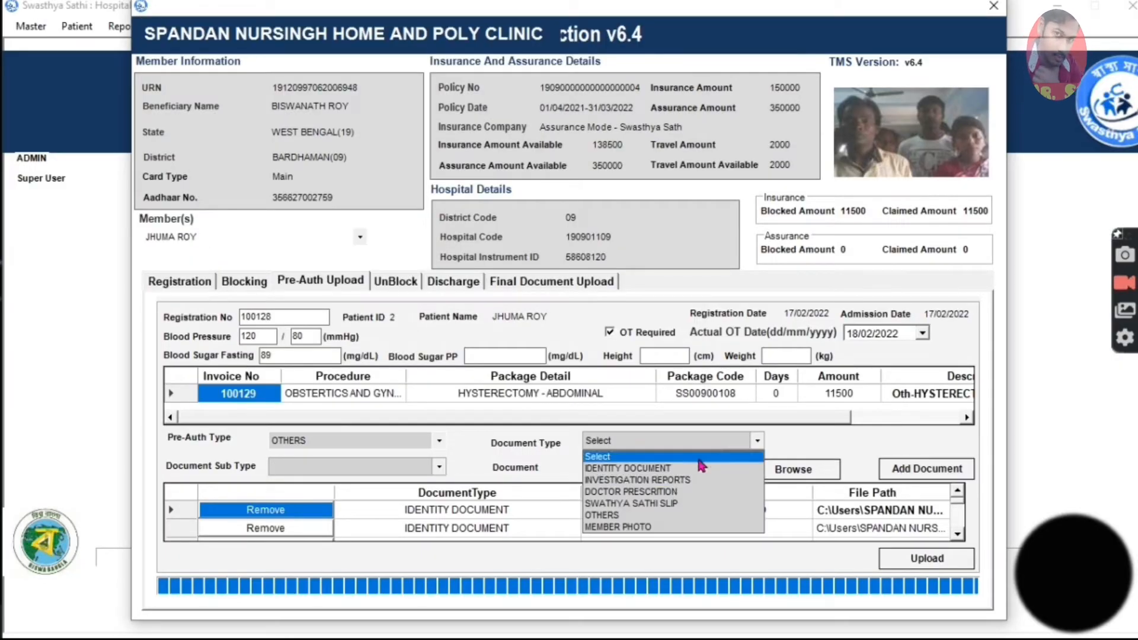
{"action": "left_click", "coordinate": [614, 483]}
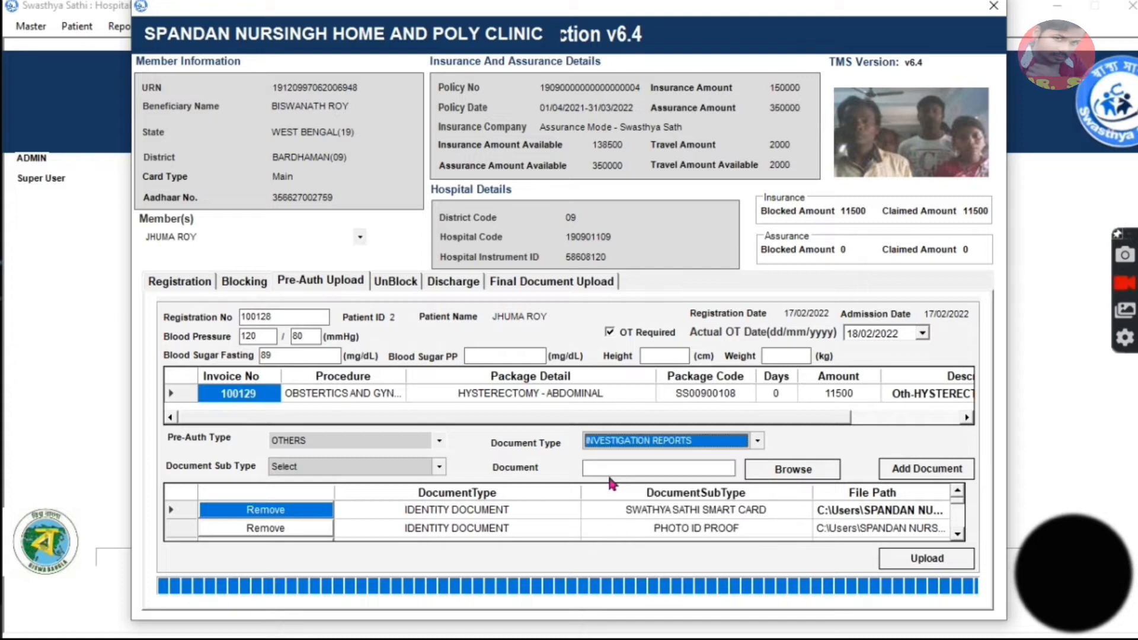
{"action": "left_click", "coordinate": [440, 467]}
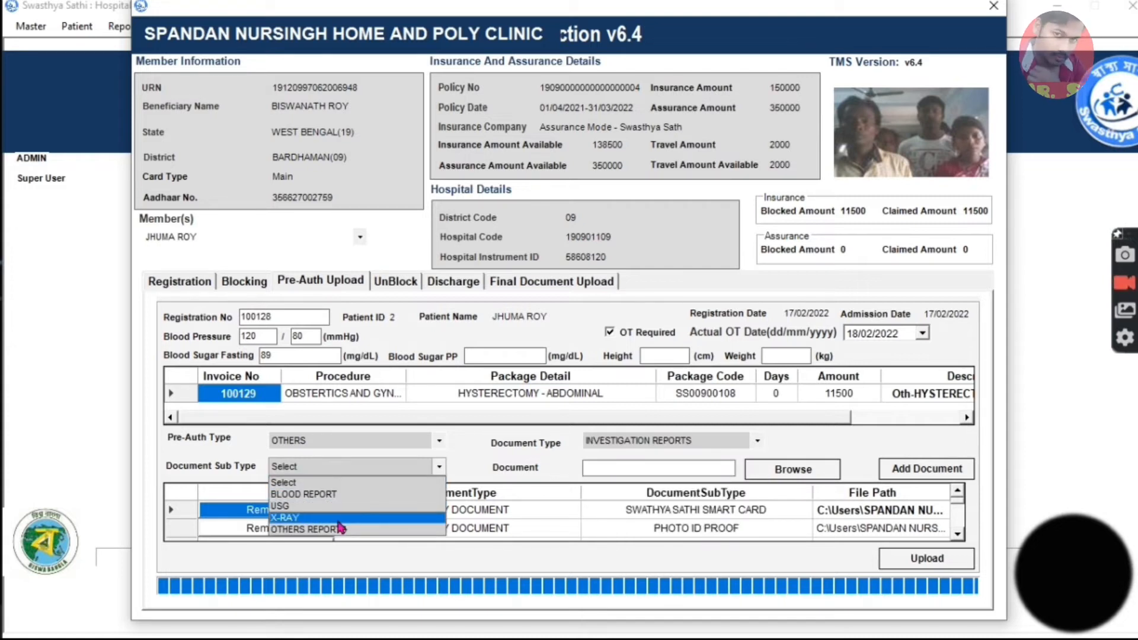
{"action": "left_click", "coordinate": [298, 527]}
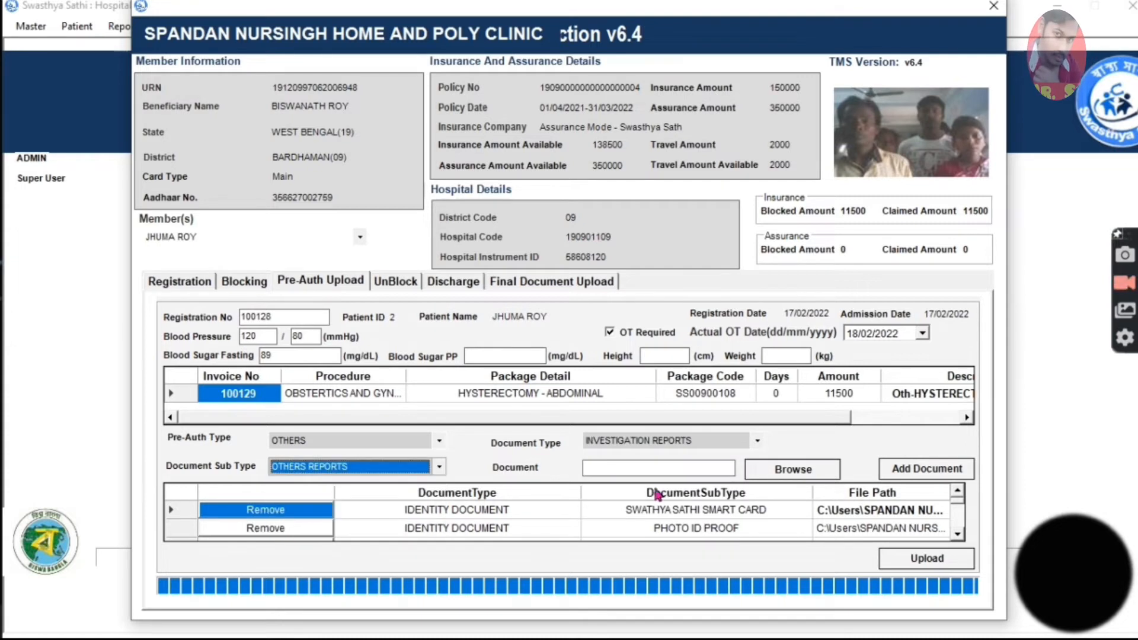
{"action": "left_click", "coordinate": [791, 468]}
{"action": "left_click", "coordinate": [331, 289]}
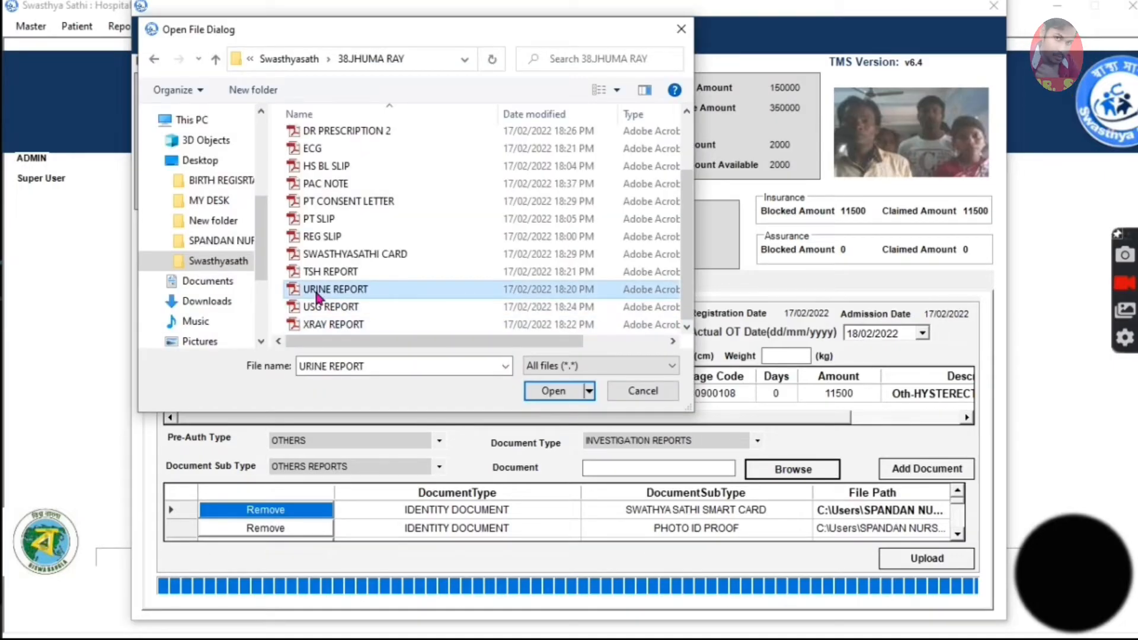
{"action": "left_click", "coordinate": [552, 391]}
{"action": "left_click", "coordinate": [937, 467]}
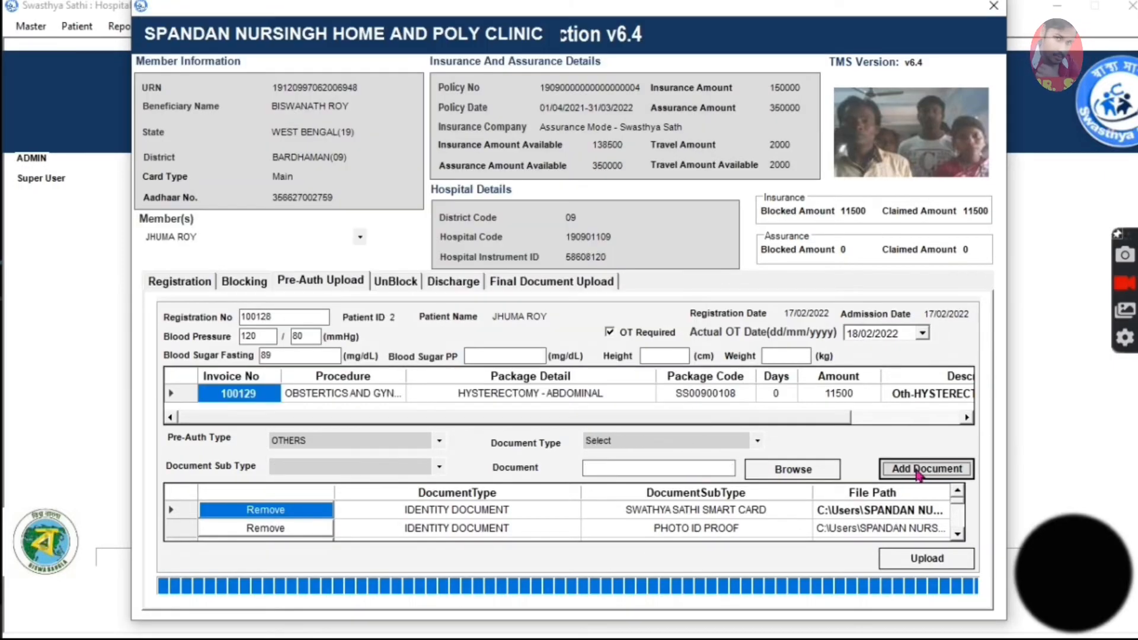
Attach the DR PRESCRIPTION 1 file from the patient's folder with the document type DOCTOR PRESCRITION.
{"action": "left_click", "coordinate": [439, 440]}
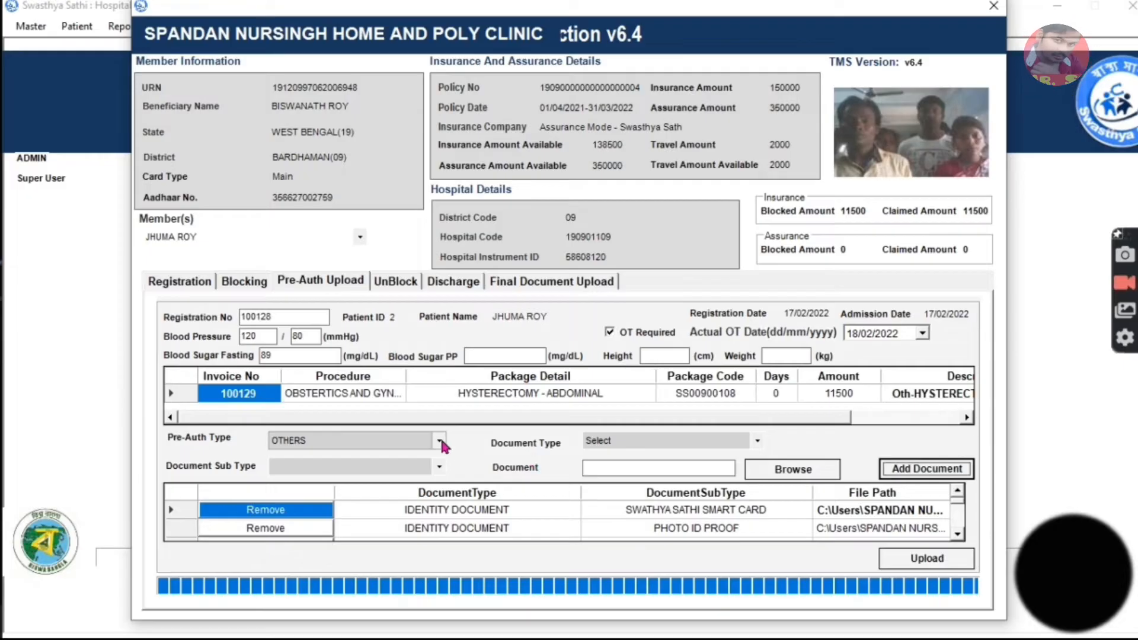
{"action": "left_click", "coordinate": [543, 445]}
{"action": "left_click", "coordinate": [621, 443]}
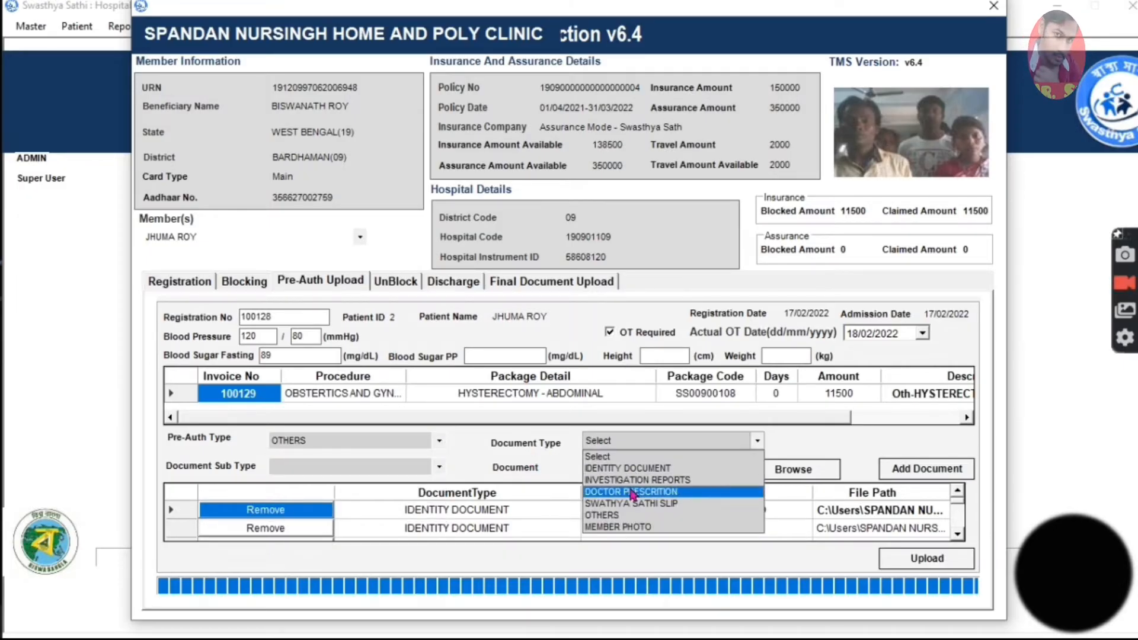
{"action": "left_click", "coordinate": [619, 494]}
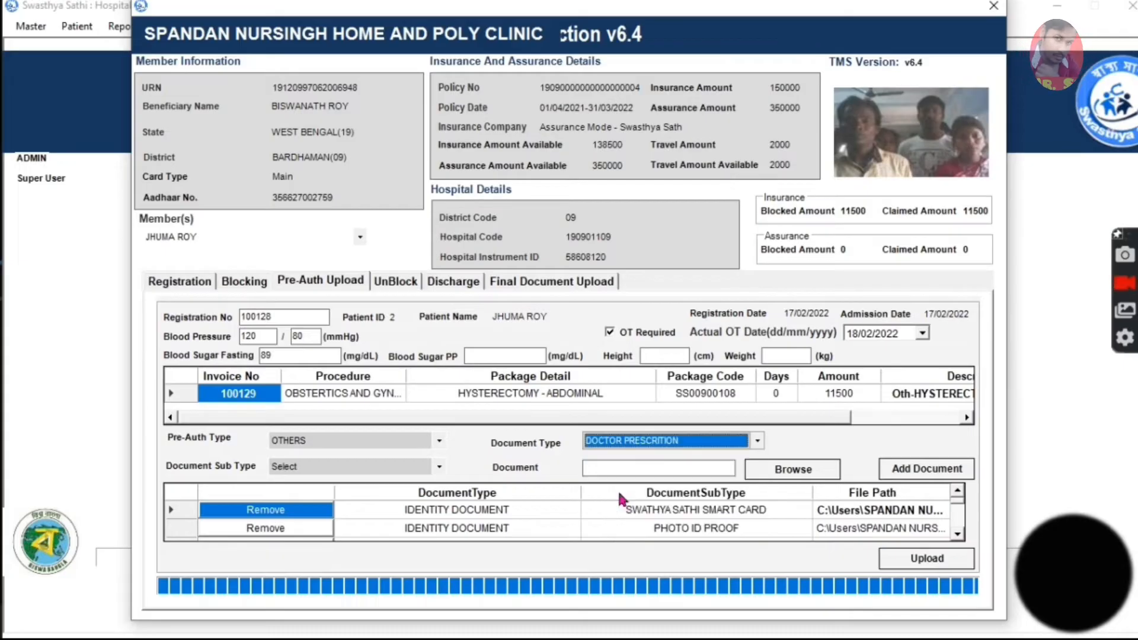
{"action": "left_click", "coordinate": [781, 470]}
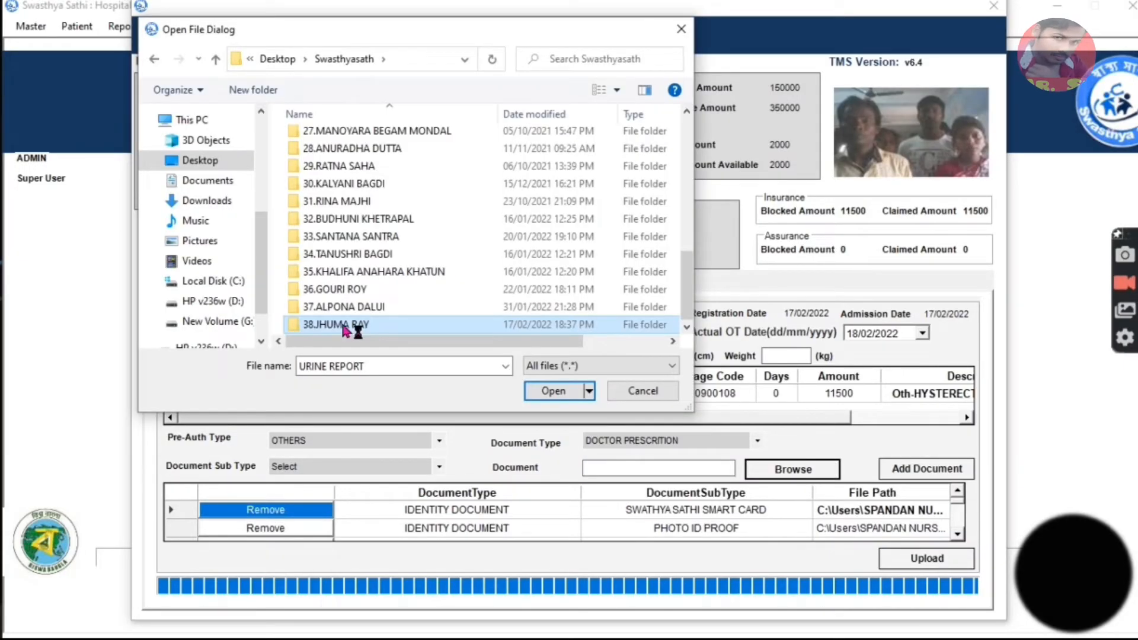
{"action": "double_click", "coordinate": [346, 329]}
{"action": "left_click", "coordinate": [347, 191]}
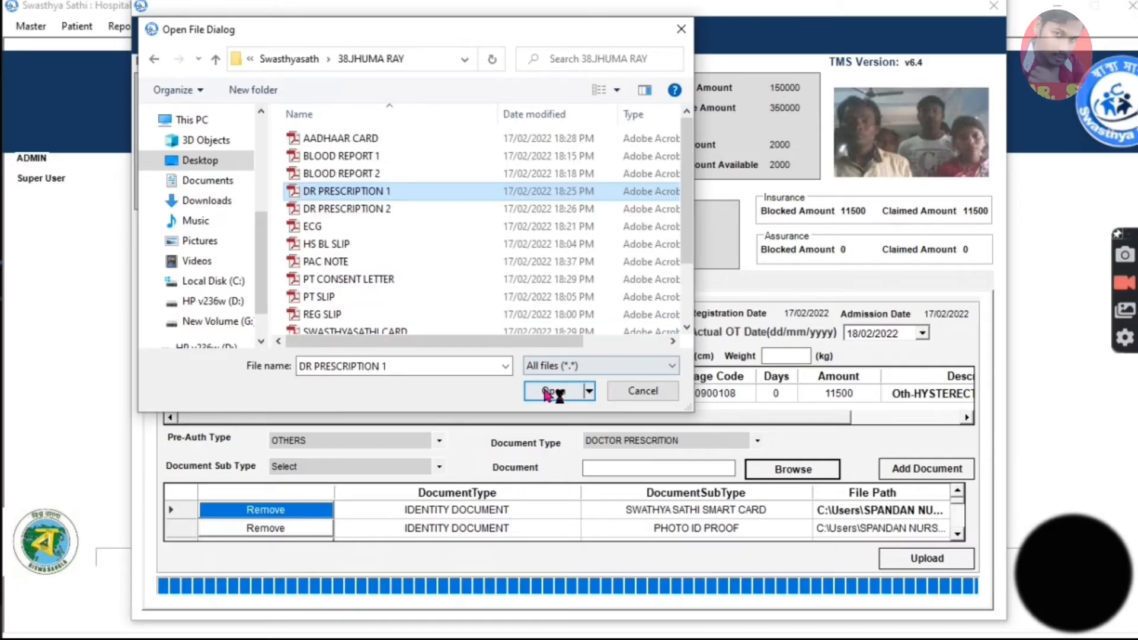
{"action": "left_click", "coordinate": [545, 393]}
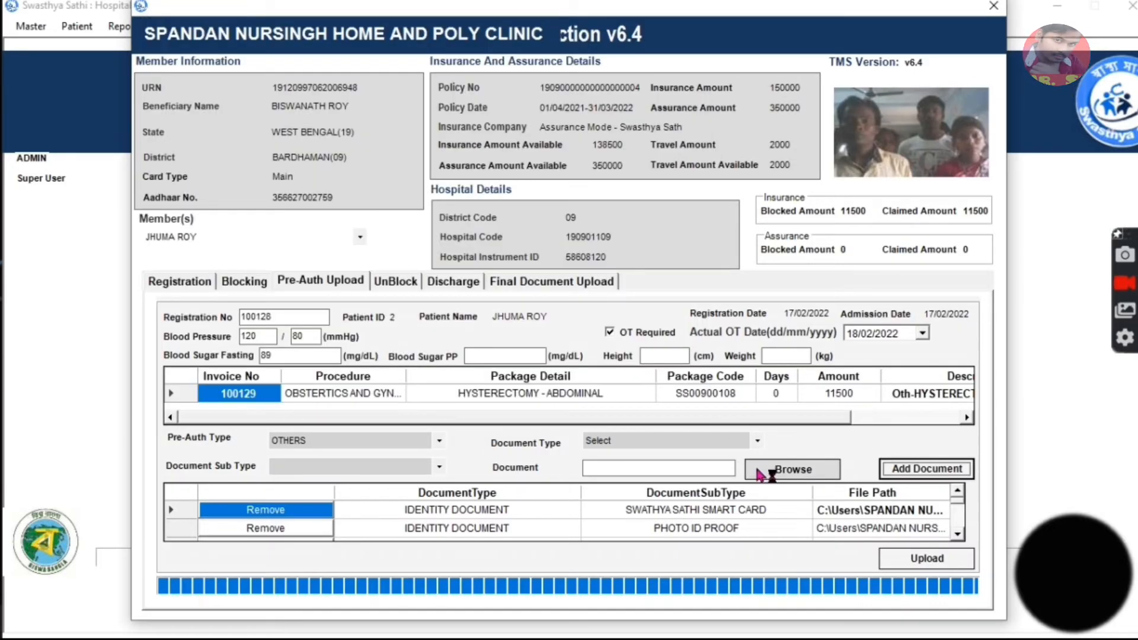
Attach the DR PRESCRIPTION 2 file from the patient's folder with the document type DOCTOR PRESCRITION.
{"action": "left_click", "coordinate": [629, 445]}
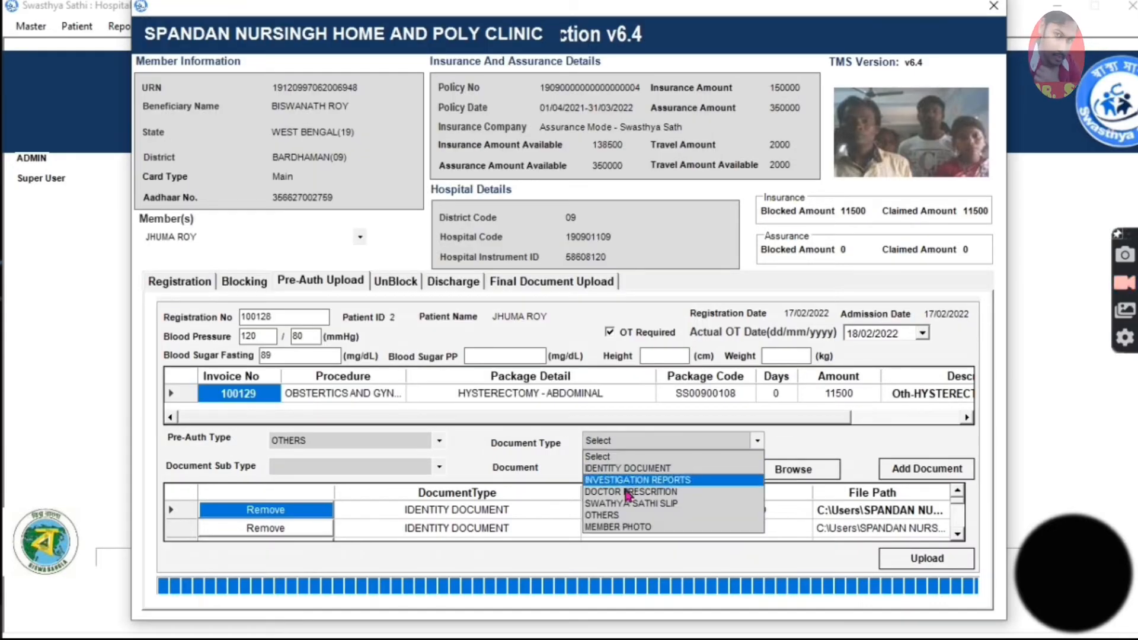
{"action": "left_click", "coordinate": [628, 492]}
{"action": "left_click", "coordinate": [793, 469]}
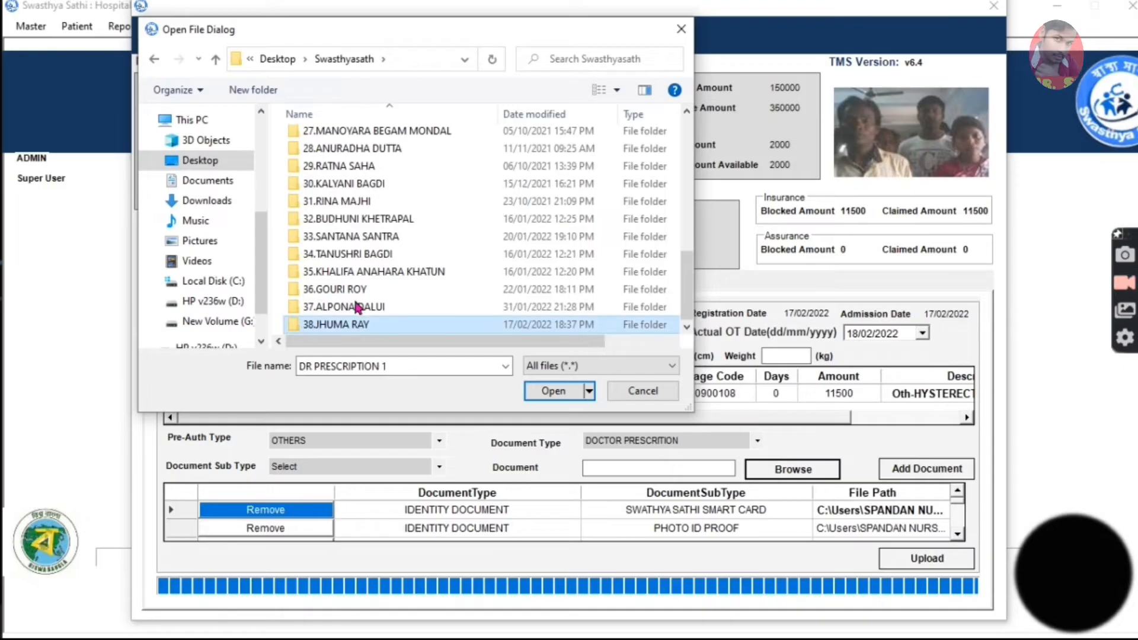
{"action": "double_click", "coordinate": [350, 324]}
{"action": "left_click", "coordinate": [341, 209]}
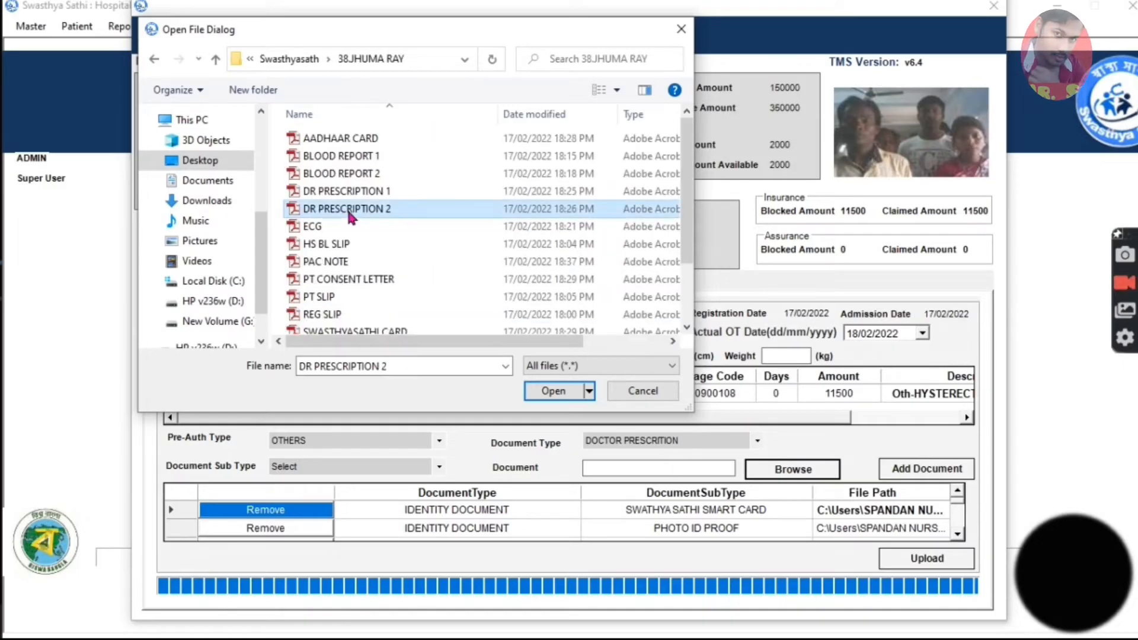
{"action": "left_click", "coordinate": [539, 393]}
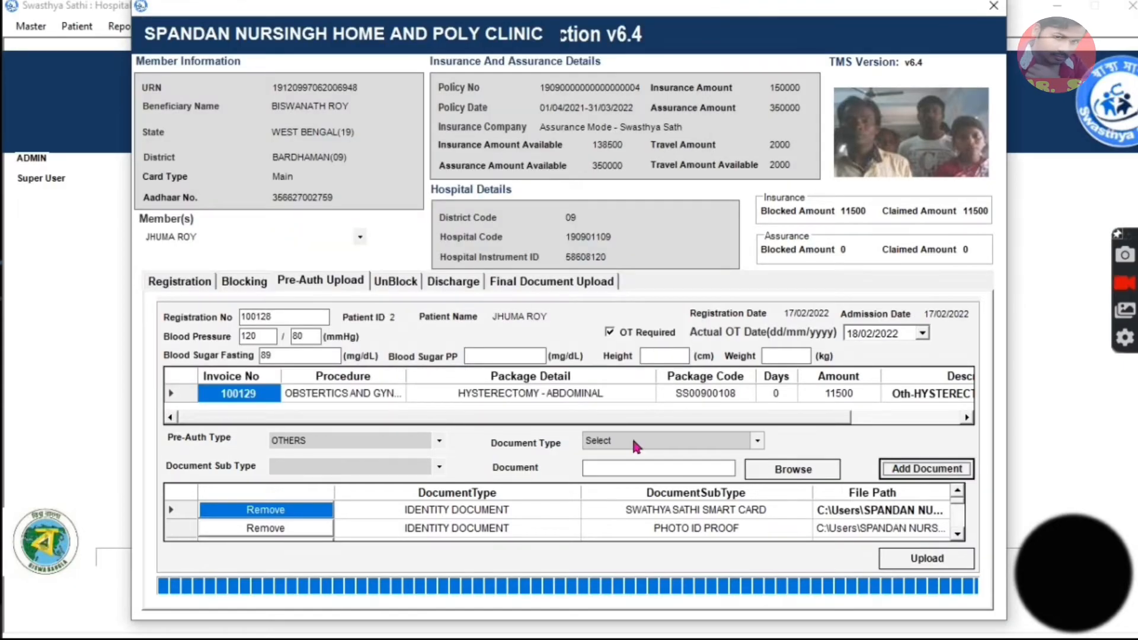
Attach the PAC NOTE file from the patient's folder with the document type DOCTOR PRESCRITION.
{"action": "left_click", "coordinate": [673, 441]}
{"action": "left_click", "coordinate": [626, 492]}
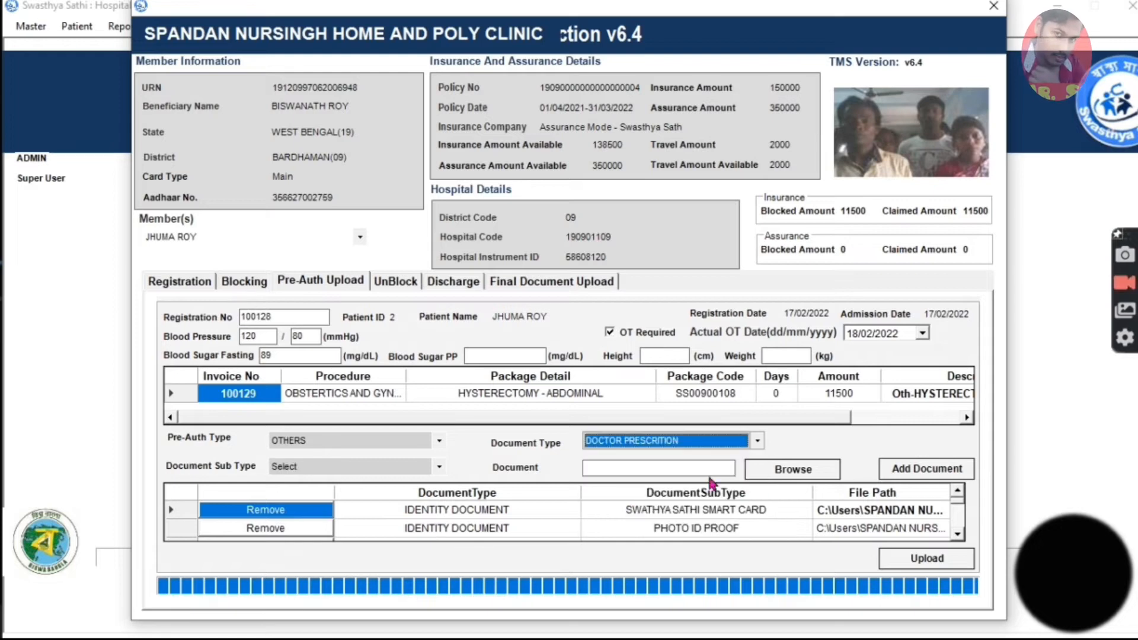
{"action": "left_click", "coordinate": [794, 469]}
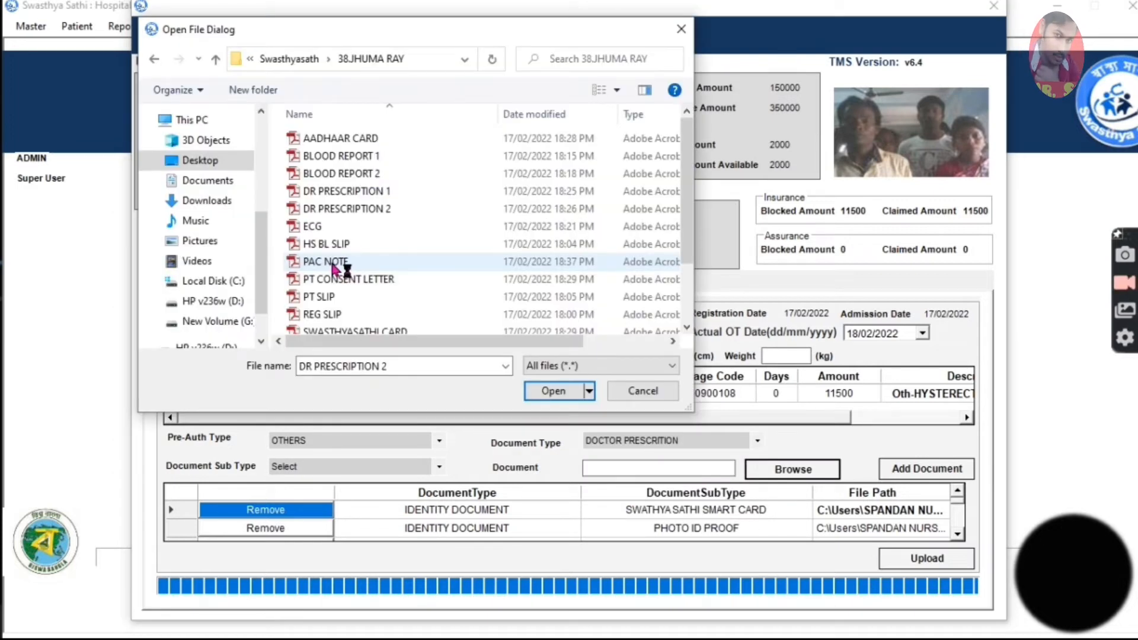
{"action": "left_click", "coordinate": [553, 391]}
{"action": "left_click", "coordinate": [907, 468]}
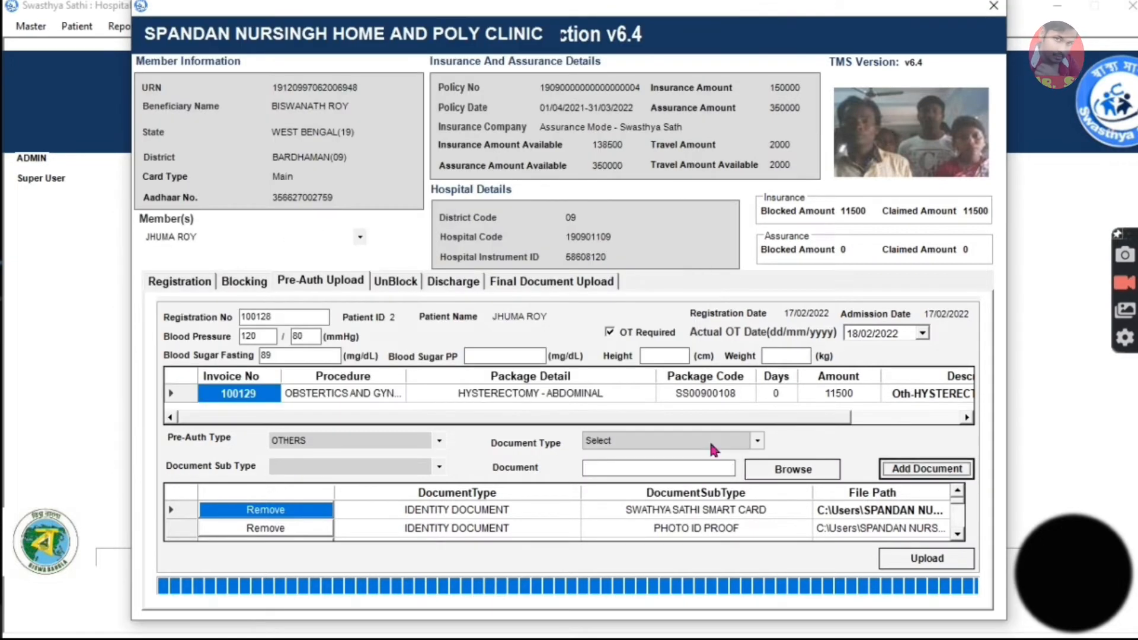
Attach the REG SLIP file from the patient's folder with the document type SWATHYA SATHI SLIP.
{"action": "left_click", "coordinate": [709, 446]}
{"action": "left_click", "coordinate": [658, 503]}
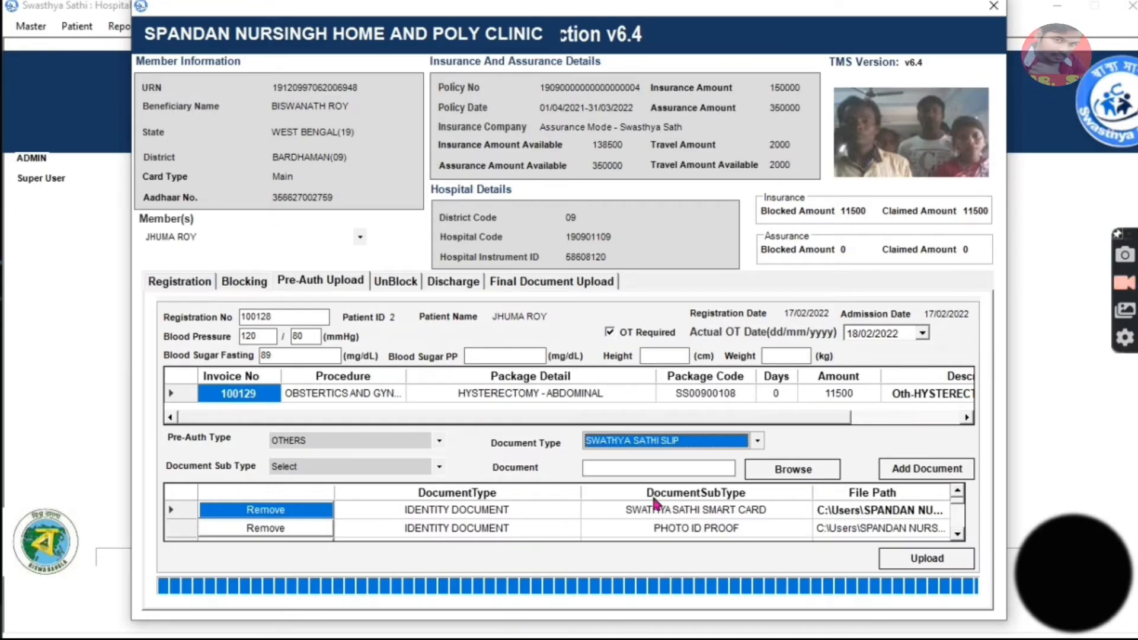
{"action": "left_click", "coordinate": [797, 471]}
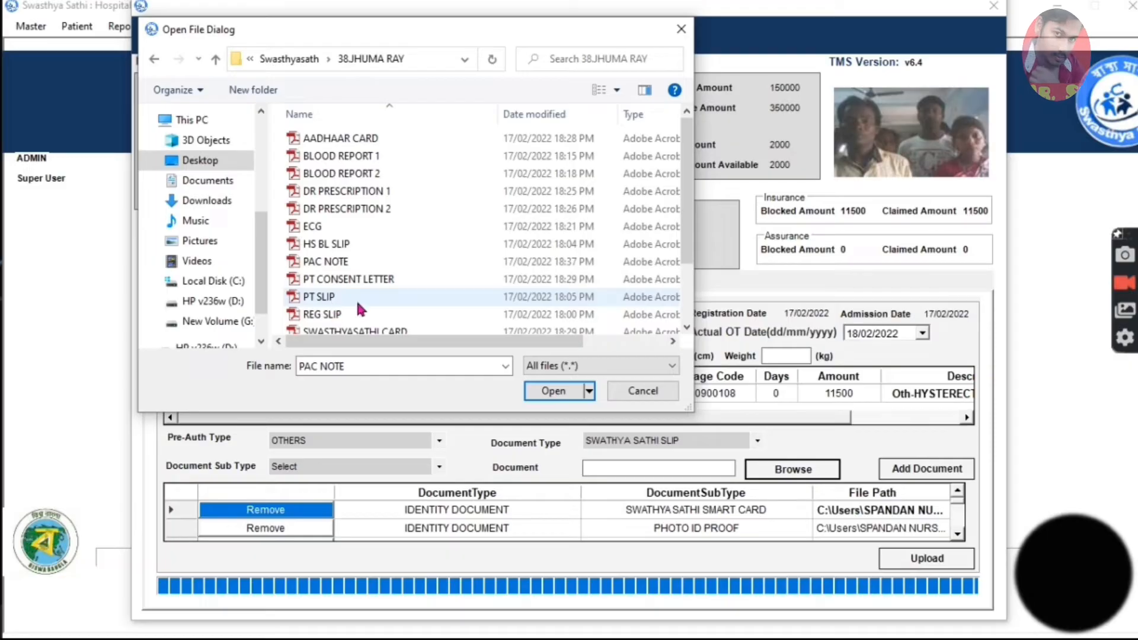
{"action": "scroll", "coordinate": [349, 291], "scroll_direction": "down", "scroll_amount": 1}
{"action": "left_click", "coordinate": [332, 274]}
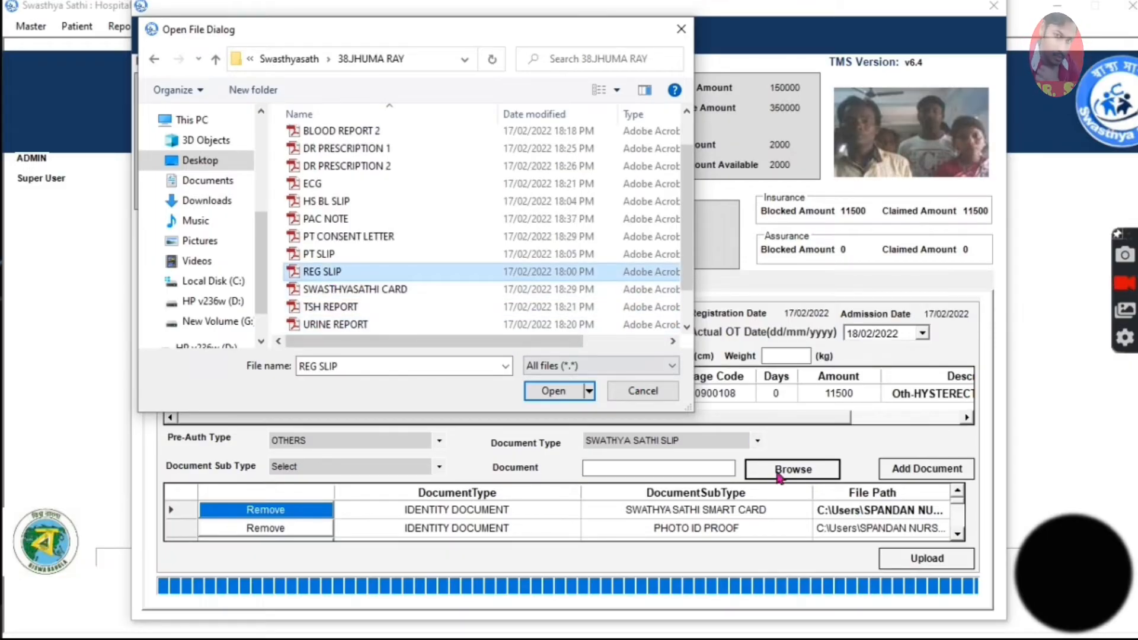
{"action": "left_click", "coordinate": [546, 392]}
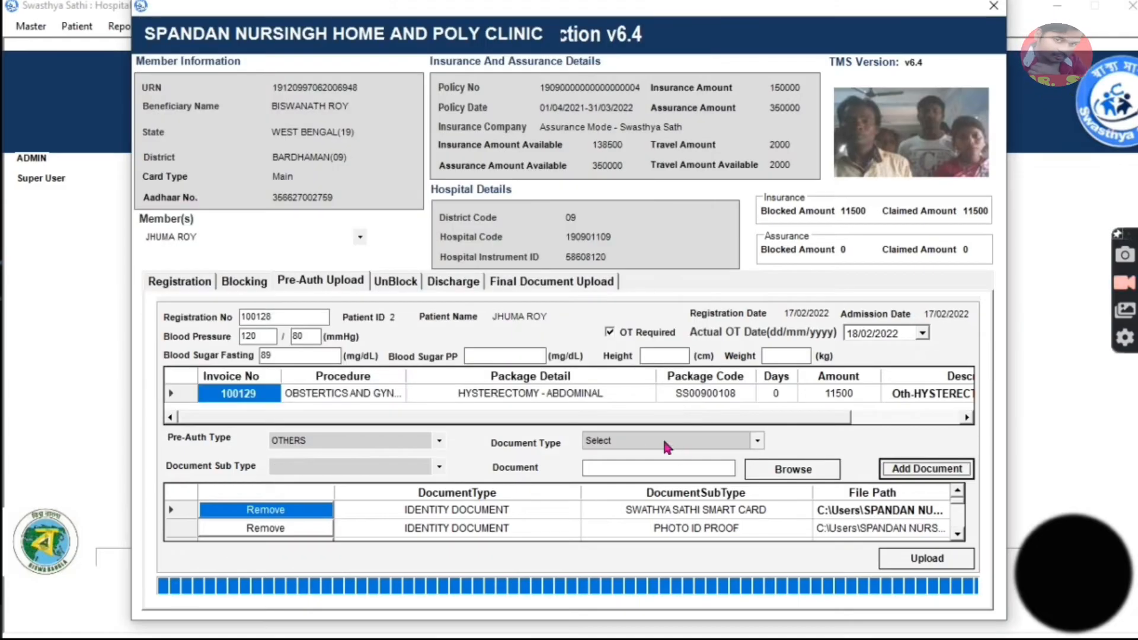
Attach the HS BL SLIP file from the patient's folder with the document type SWATHYA SATHI SLIP.
{"action": "left_click", "coordinate": [668, 442]}
{"action": "left_click", "coordinate": [626, 504]}
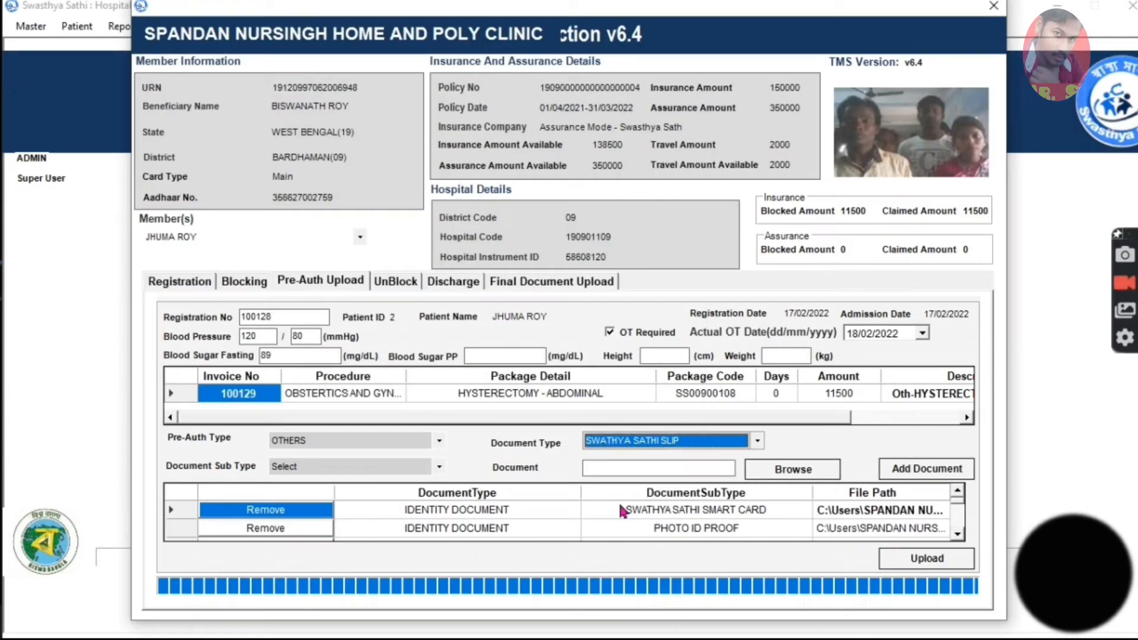
{"action": "left_click", "coordinate": [789, 472]}
{"action": "double_click", "coordinate": [360, 322]}
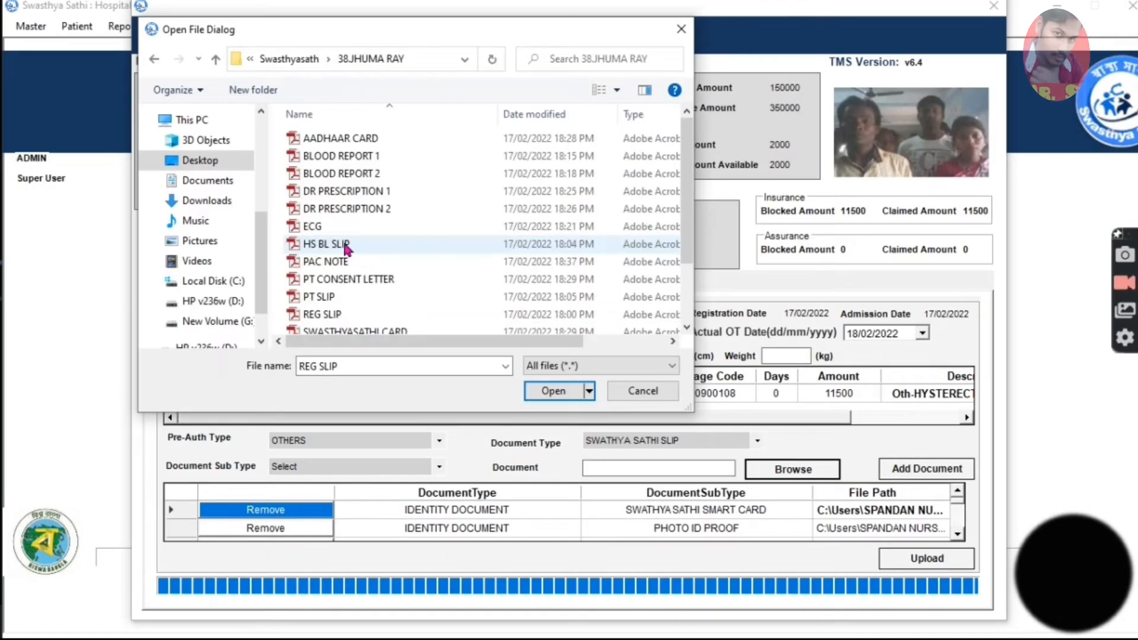
{"action": "left_click", "coordinate": [346, 245]}
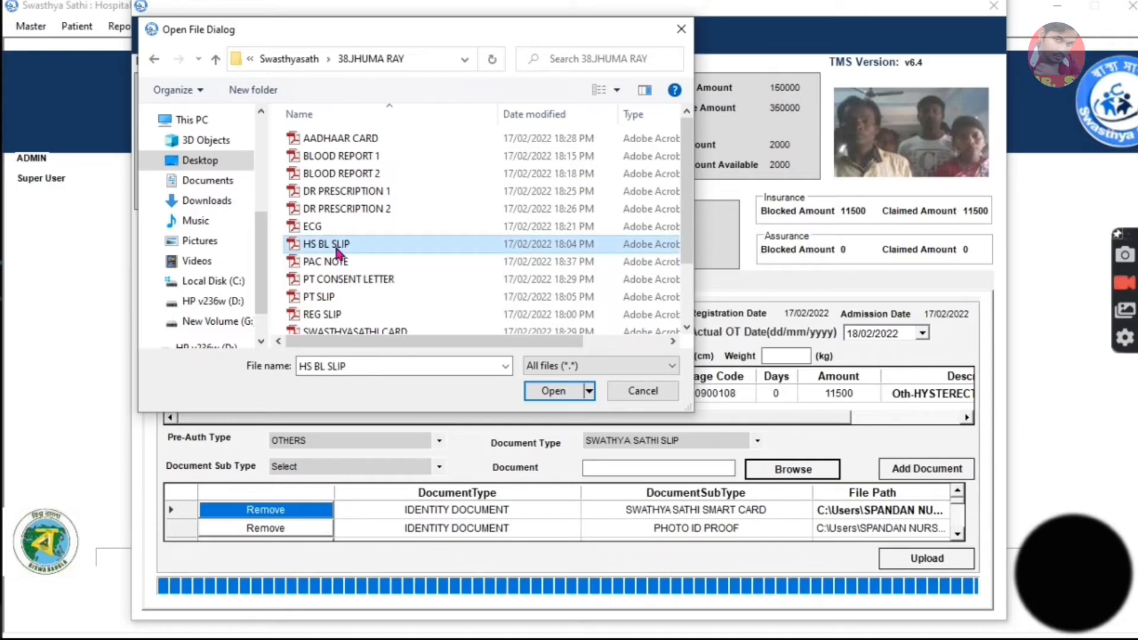
{"action": "left_click", "coordinate": [544, 392]}
{"action": "left_click", "coordinate": [916, 469]}
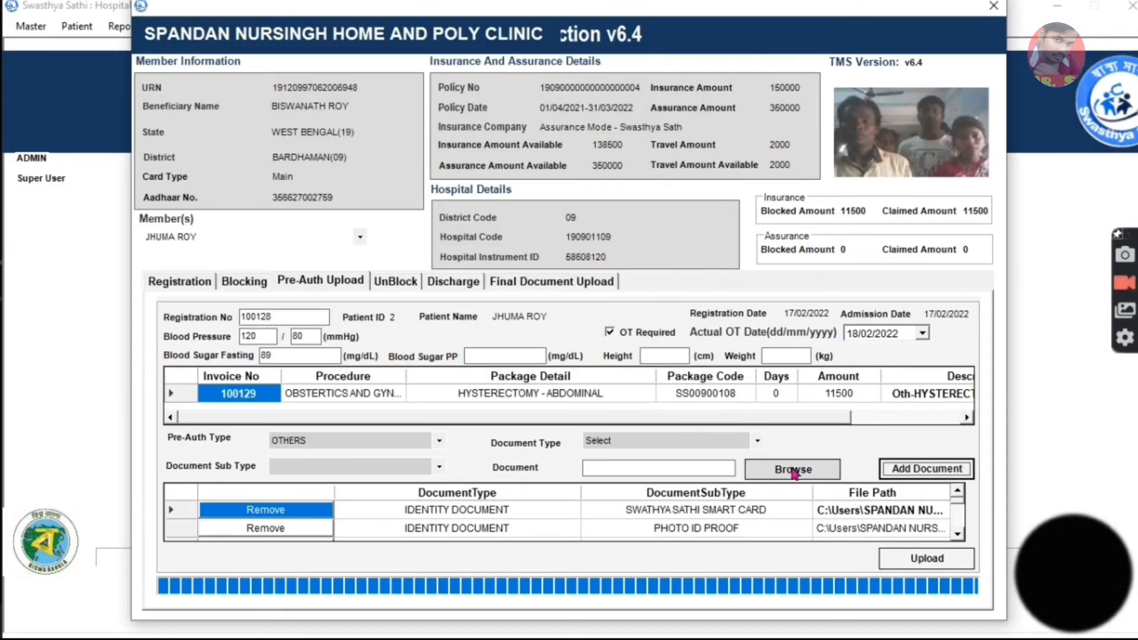
Add the HS BL SLIP file to the document list once more as a SWATHYA SATHI SLIP.
{"action": "left_click", "coordinate": [743, 450]}
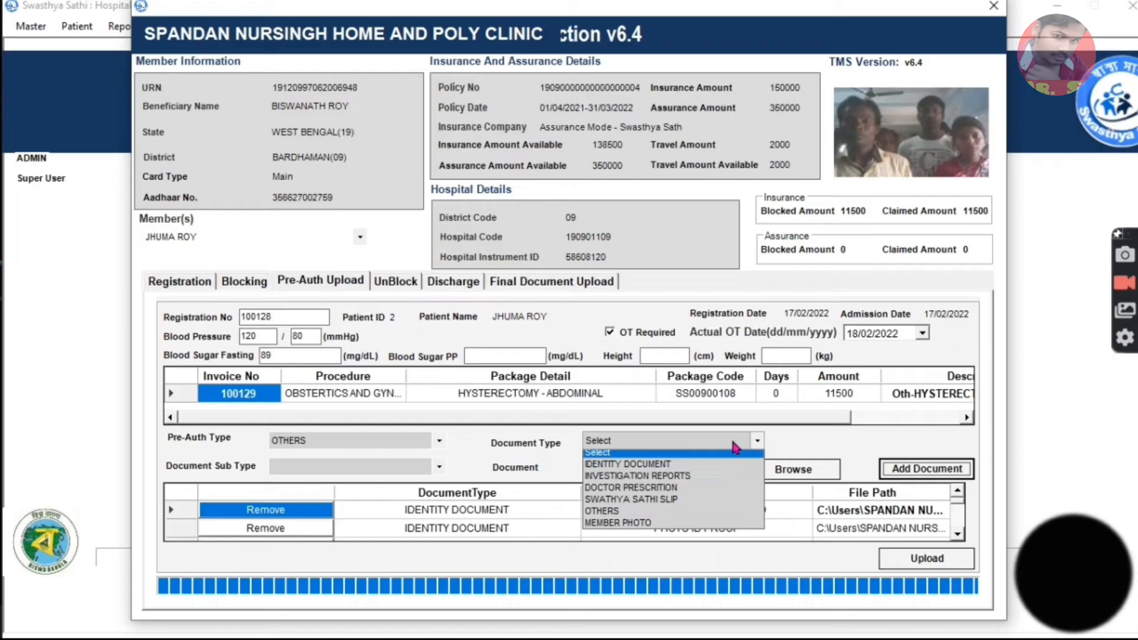
{"action": "left_click", "coordinate": [654, 505]}
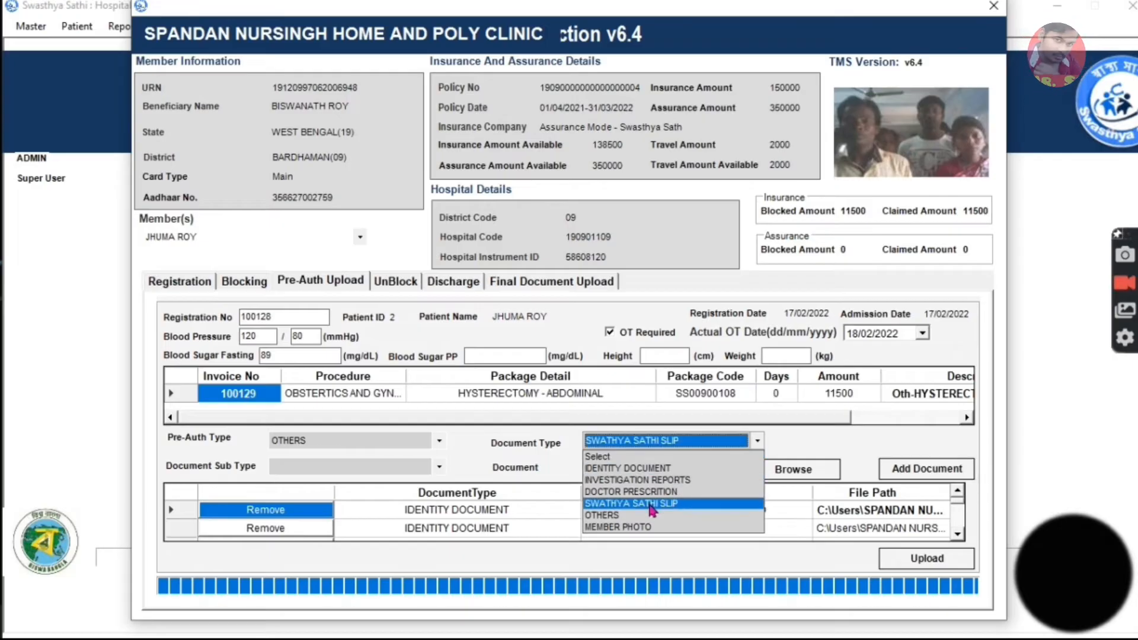
{"action": "left_click", "coordinate": [780, 472]}
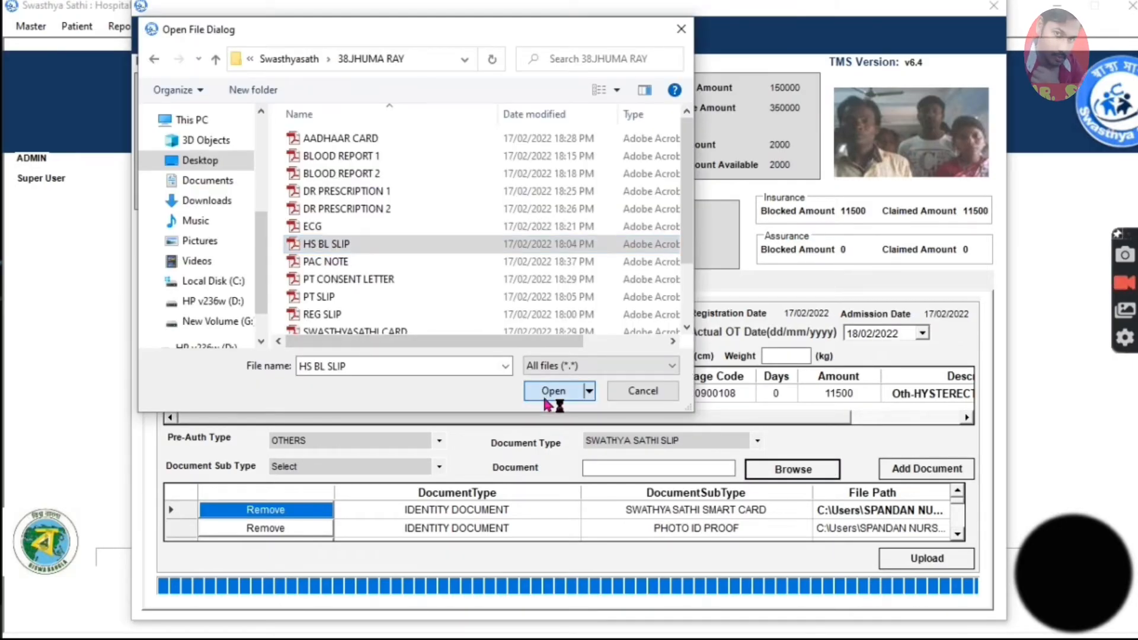
{"action": "left_click", "coordinate": [545, 400]}
{"action": "left_click", "coordinate": [899, 469]}
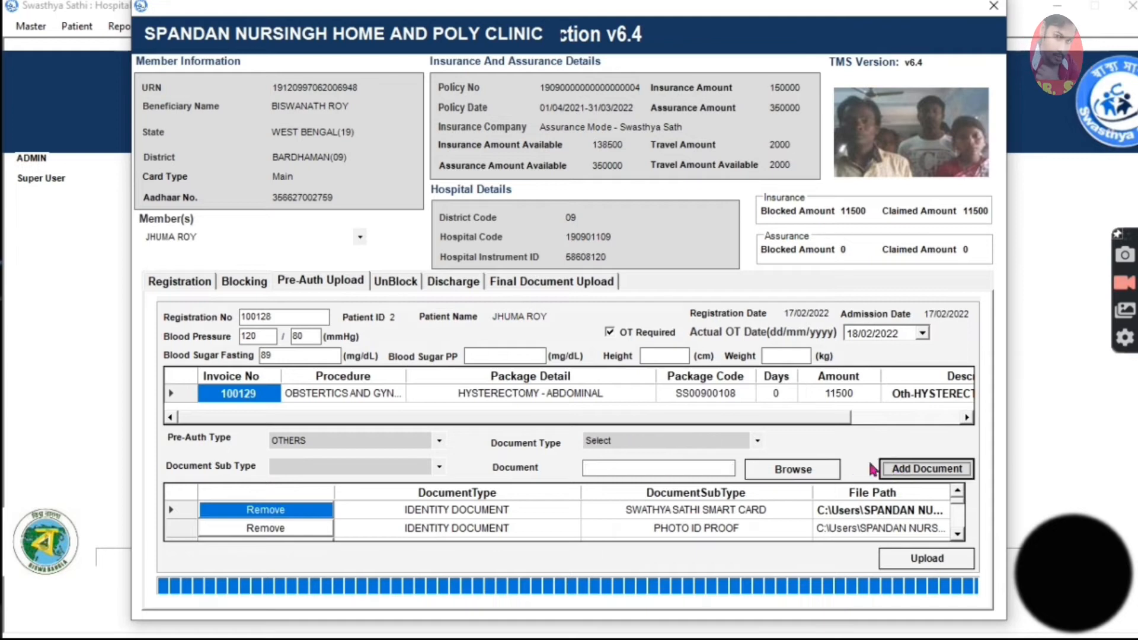
Attach the PT CONSENT LETTER file from the patient's folder with the document type OTHERS.
{"action": "left_click", "coordinate": [694, 443]}
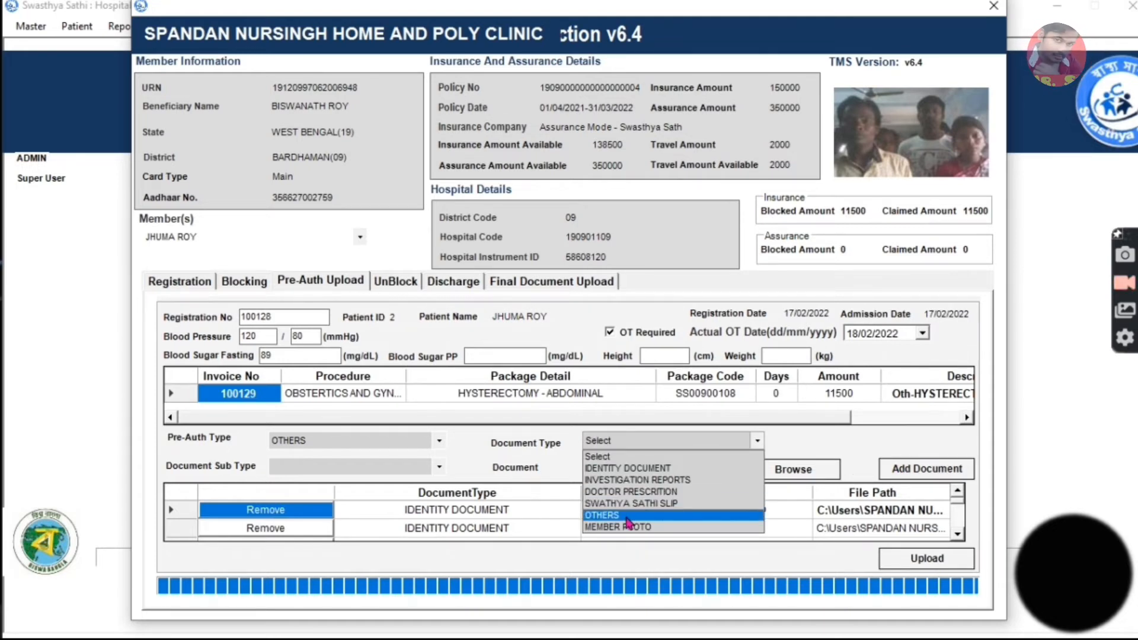
{"action": "left_click", "coordinate": [633, 516]}
{"action": "left_click", "coordinate": [791, 470]}
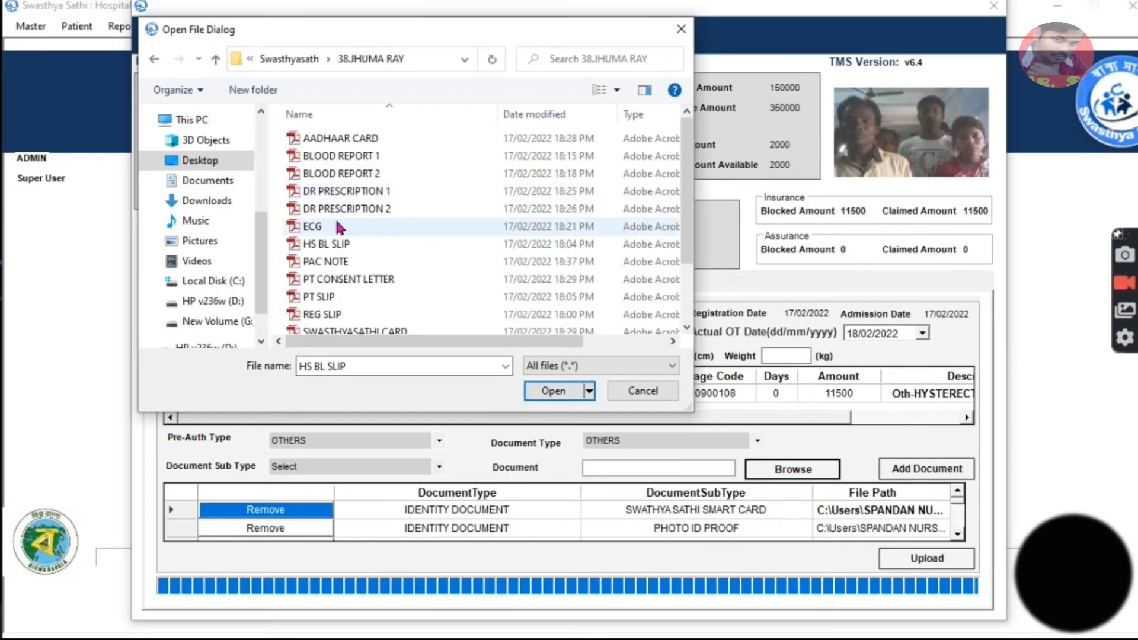
{"action": "left_click", "coordinate": [350, 283]}
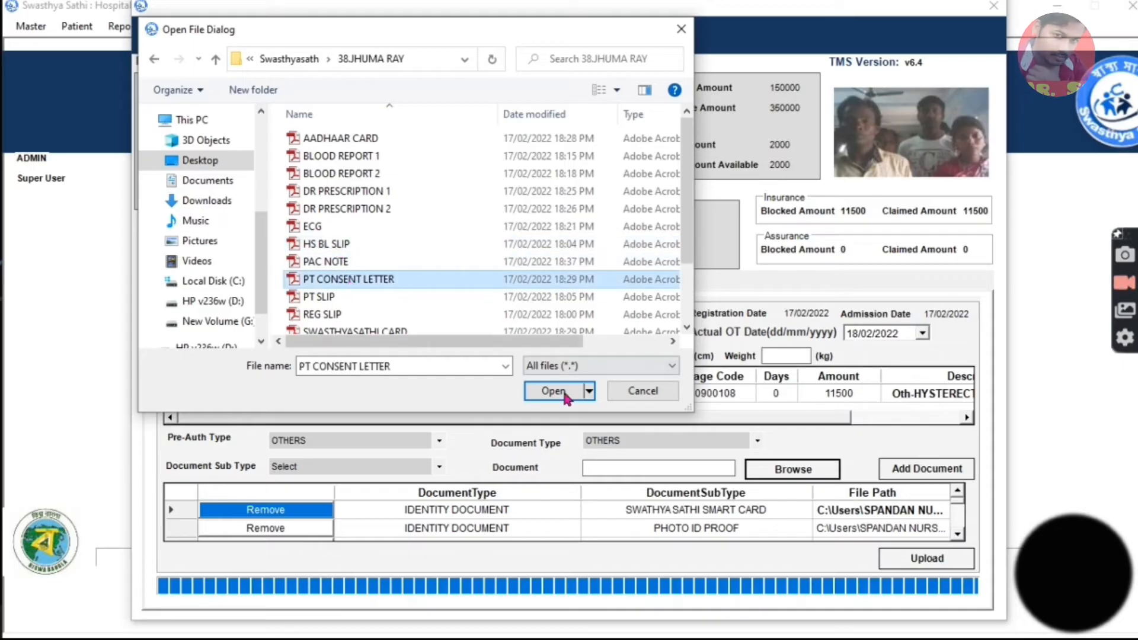
{"action": "scroll", "coordinate": [475, 310], "scroll_direction": "down", "scroll_amount": 1}
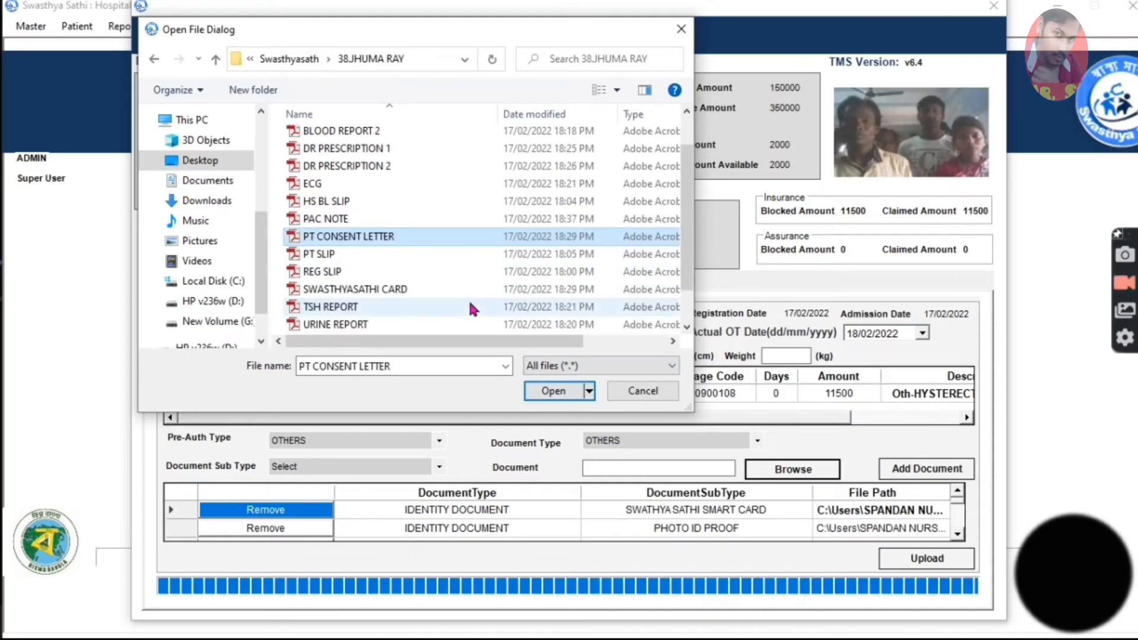
{"action": "scroll", "coordinate": [472, 309], "scroll_direction": "down", "scroll_amount": 1}
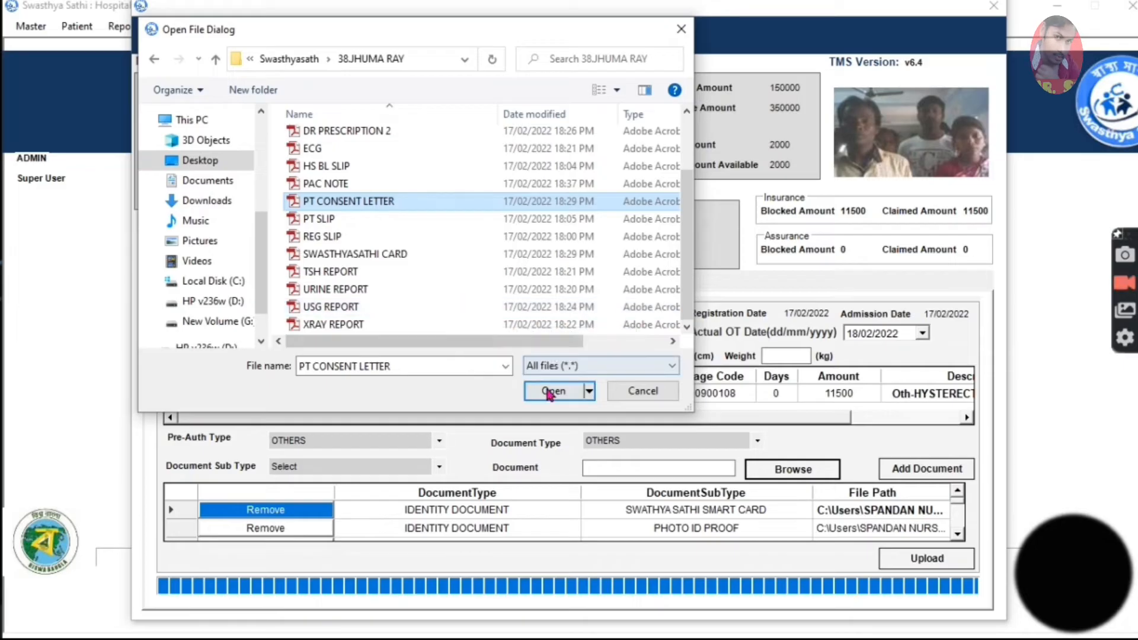
{"action": "left_click", "coordinate": [551, 391]}
{"action": "left_click", "coordinate": [921, 467]}
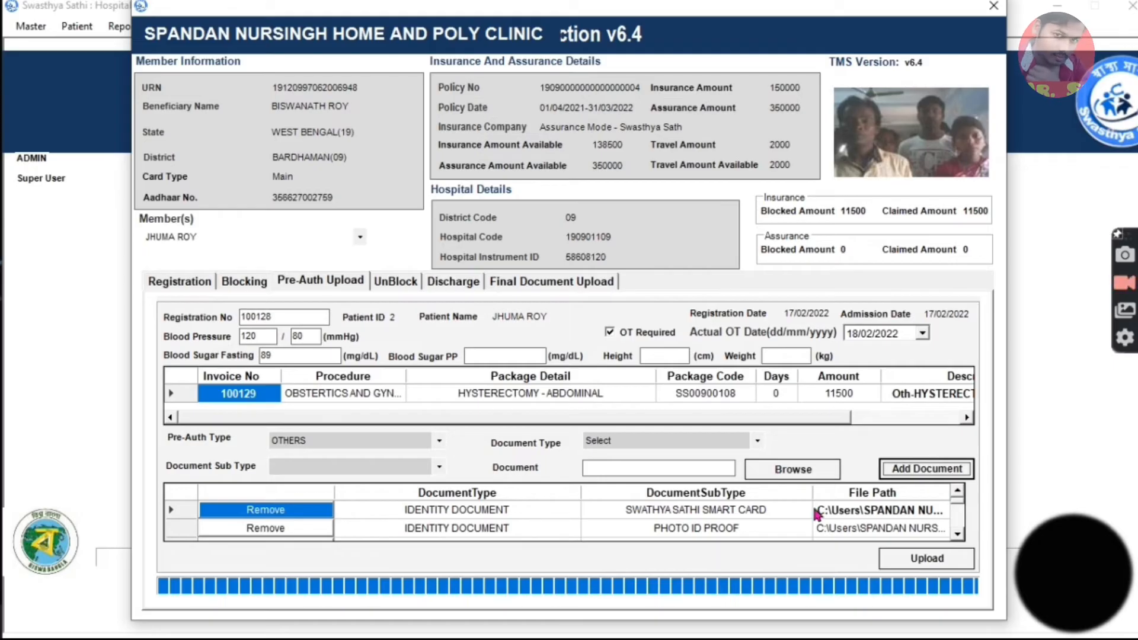
Upload the pre-authorisation with all listed documents, confirm the information check and acknowledge every upload message.
{"action": "left_click", "coordinate": [923, 562]}
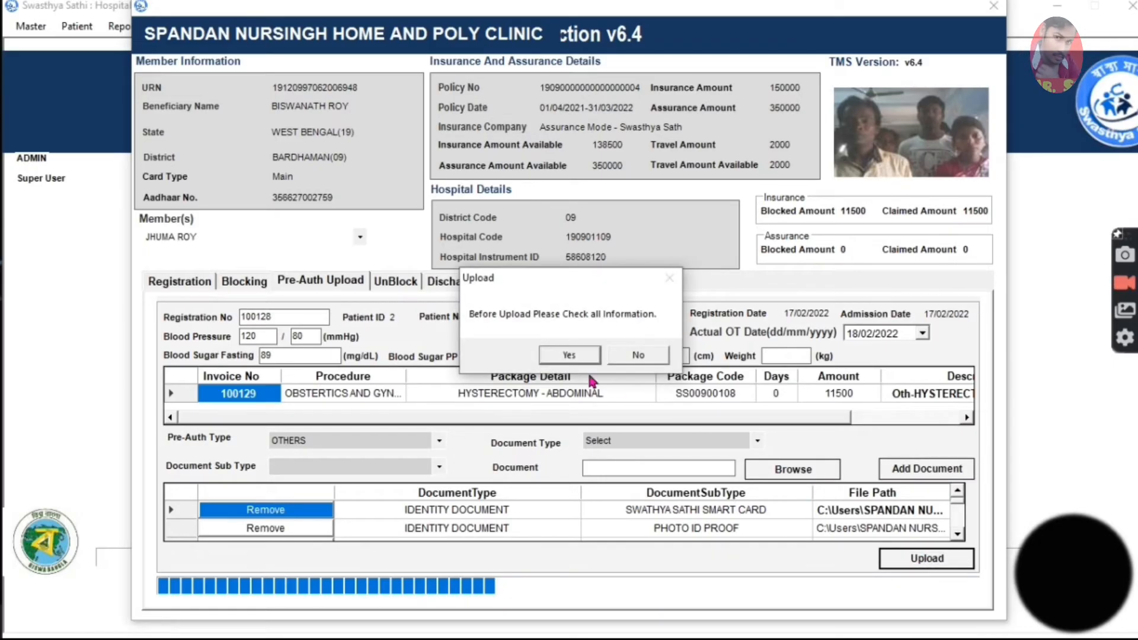
{"action": "left_click", "coordinate": [567, 356]}
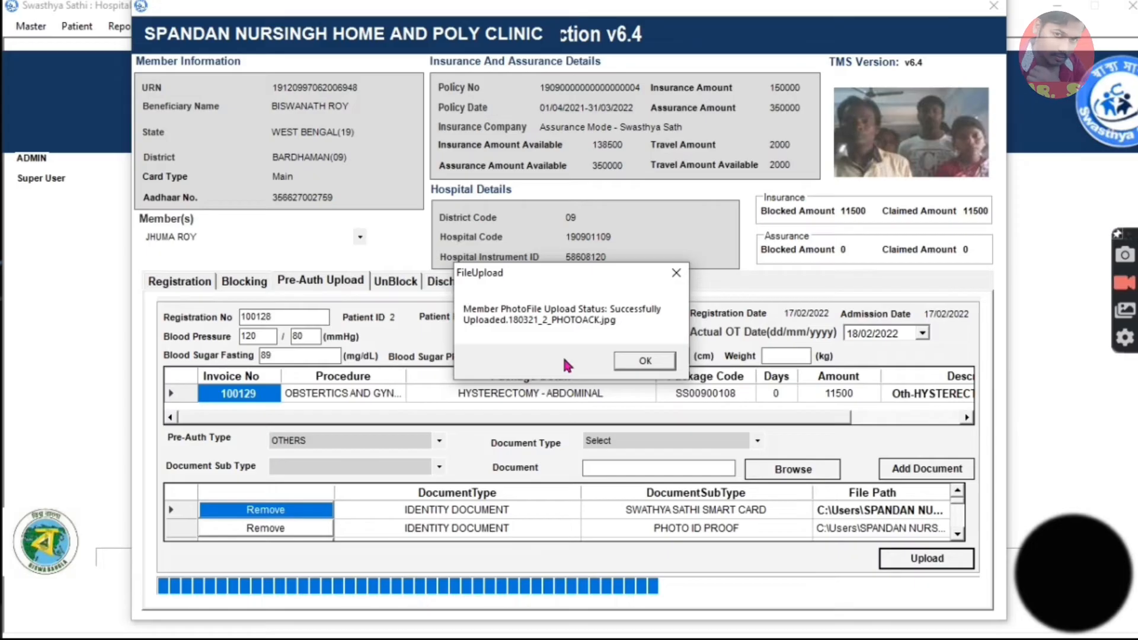
{"action": "key", "text": "Return"}
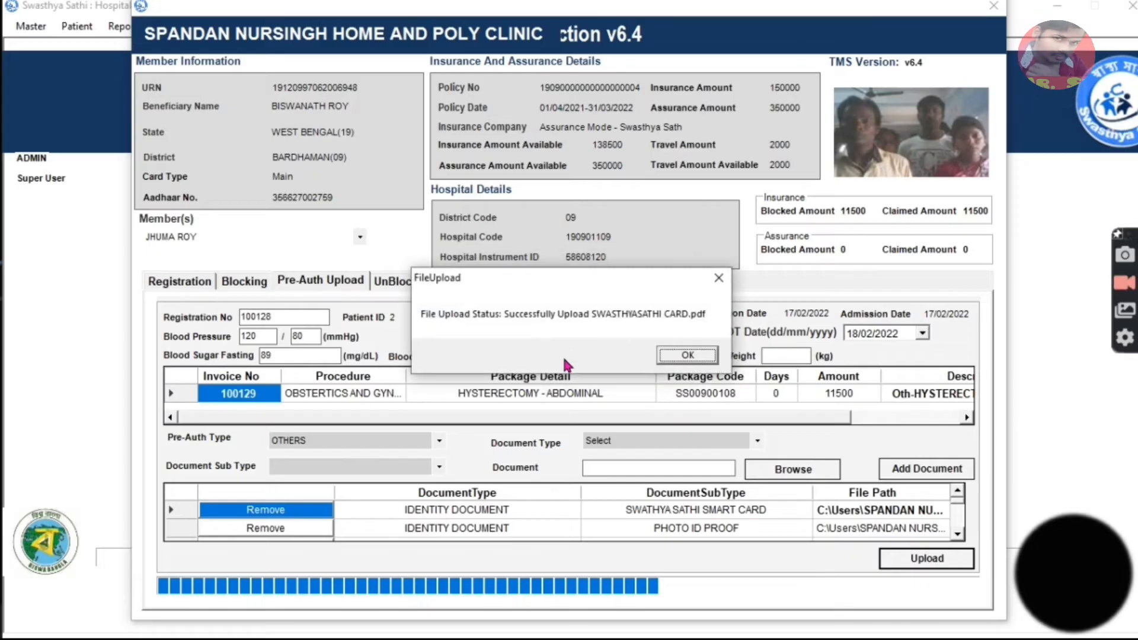
{"action": "left_click", "coordinate": [666, 358]}
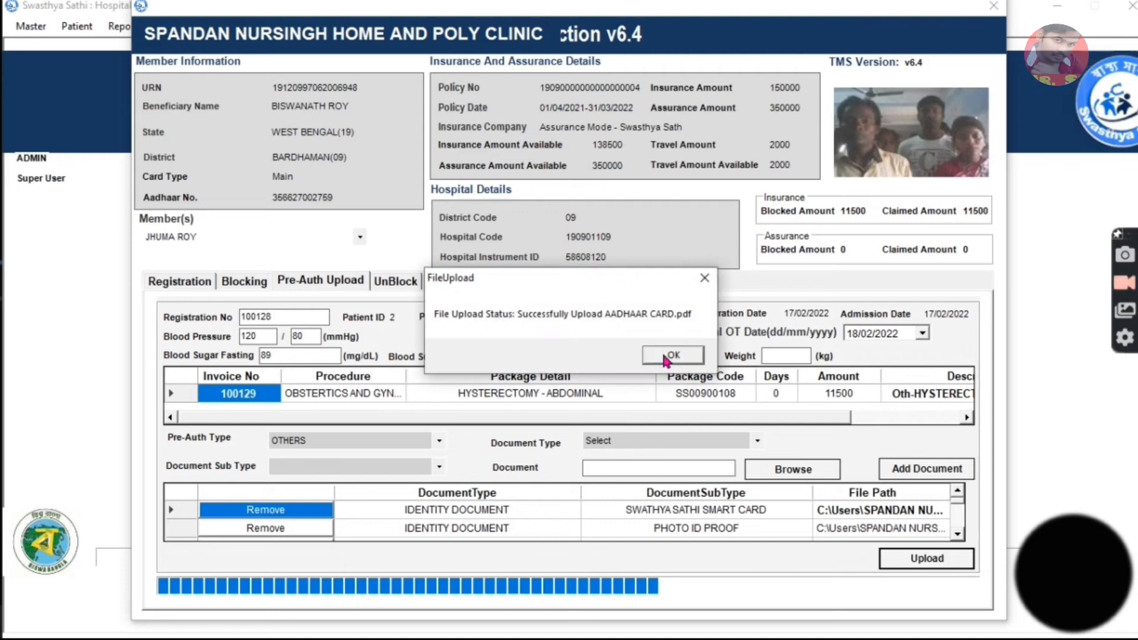
{"action": "left_click", "coordinate": [665, 358]}
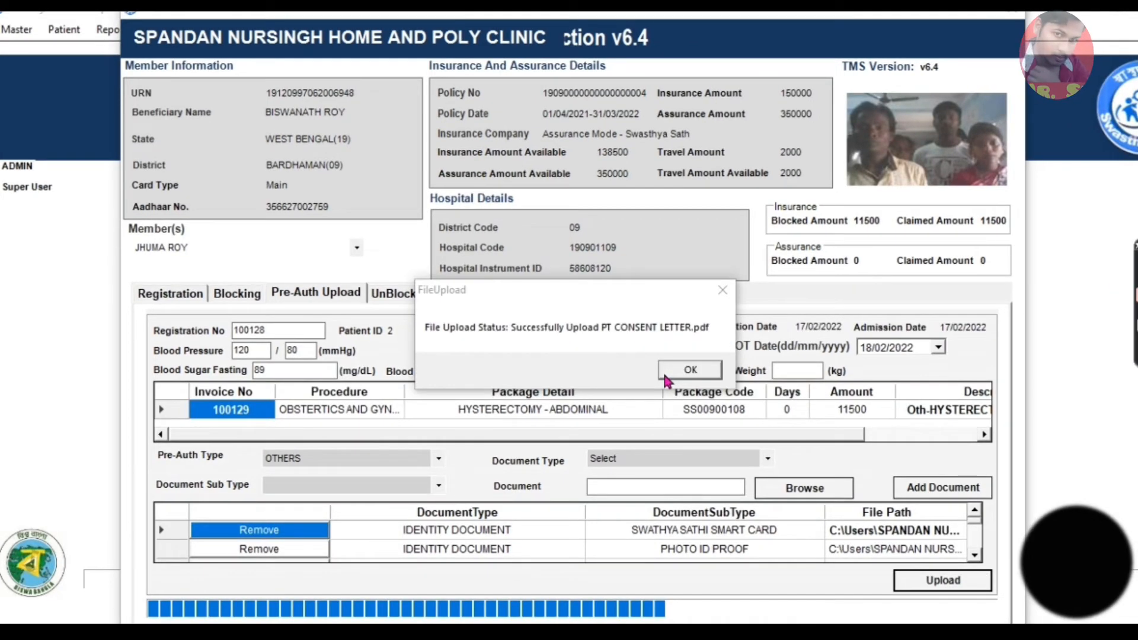
{"action": "left_click", "coordinate": [666, 371]}
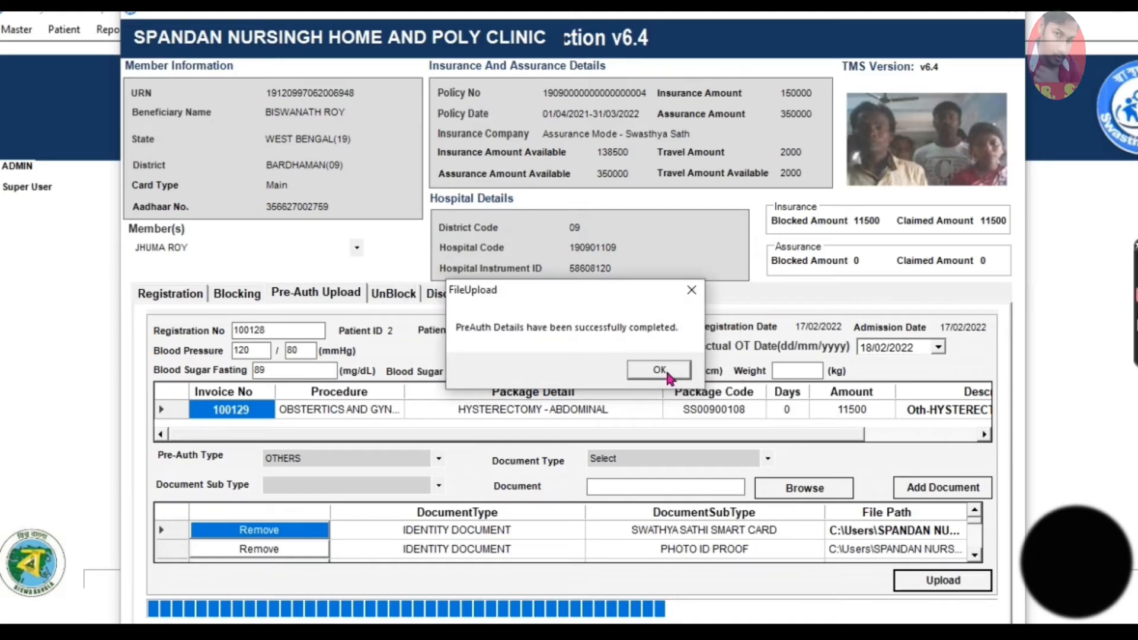
{"action": "left_click", "coordinate": [666, 369]}
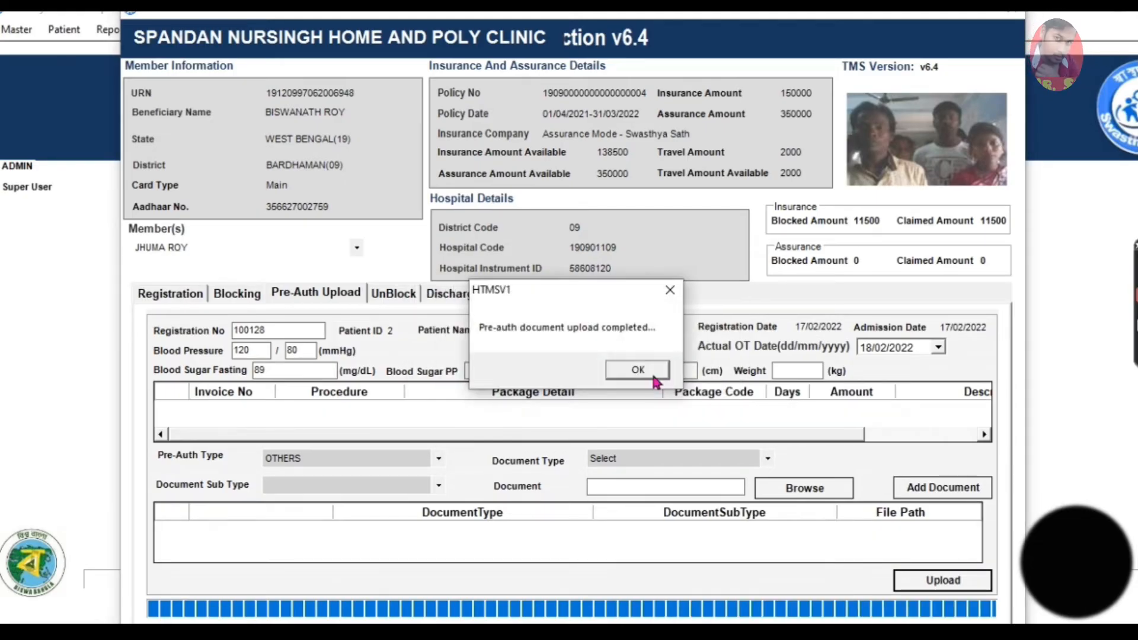
{"action": "left_click", "coordinate": [638, 374]}
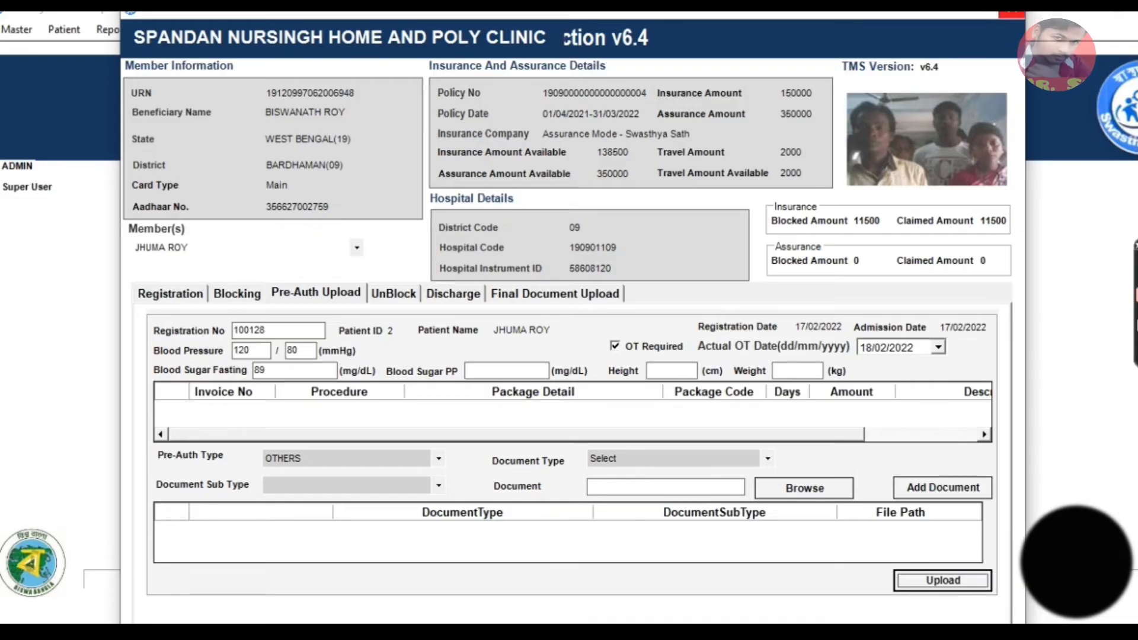
Close the patient's transaction window and exit the hospital application to the desktop.
{"action": "left_click", "coordinate": [1011, 14]}
{"action": "left_click", "coordinate": [1077, 17]}
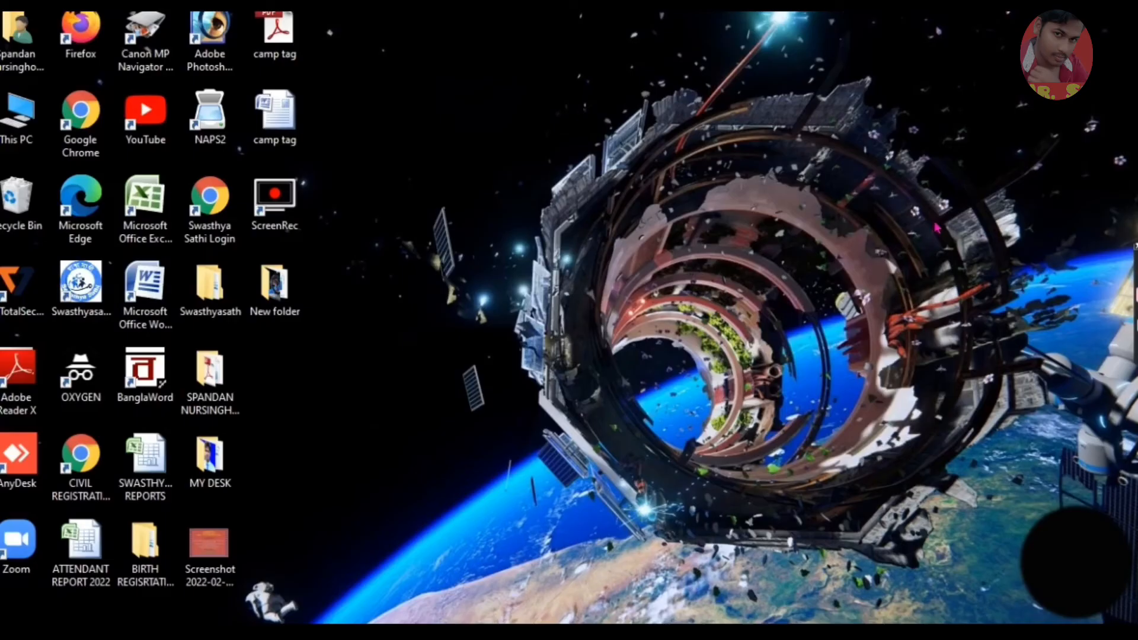
{"action": "right_click", "coordinate": [751, 202]}
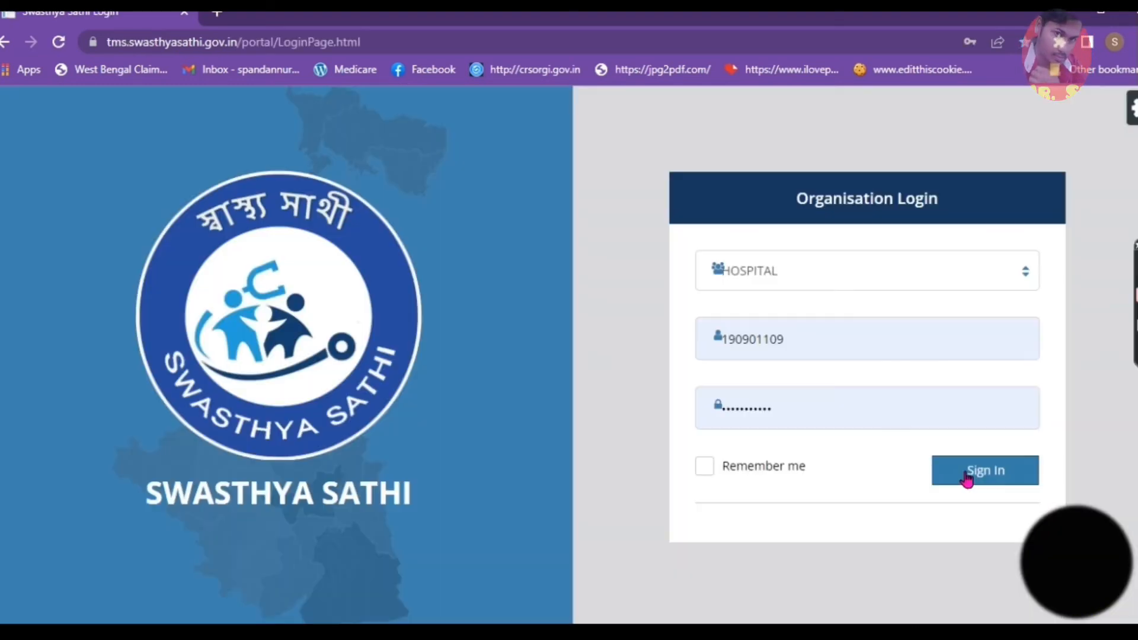
Switch to the Swasthya Sathi web portal in the browser, sign in to the HOSPITAL account and open the PreAuthorization Vetting page.
{"action": "left_click", "coordinate": [967, 476]}
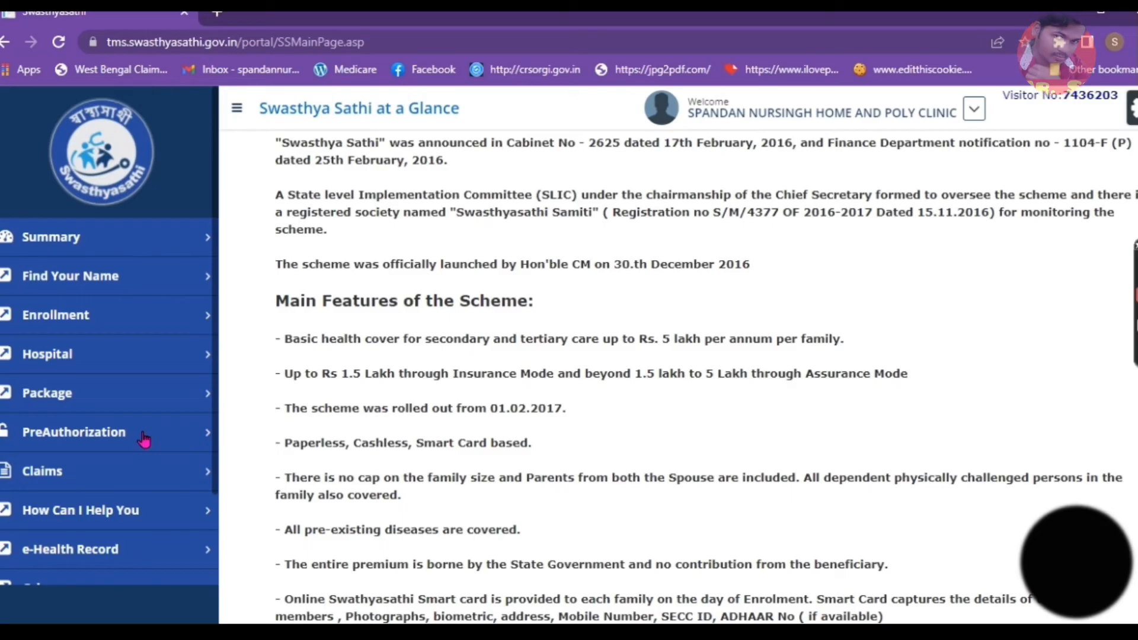
{"action": "left_click", "coordinate": [144, 438]}
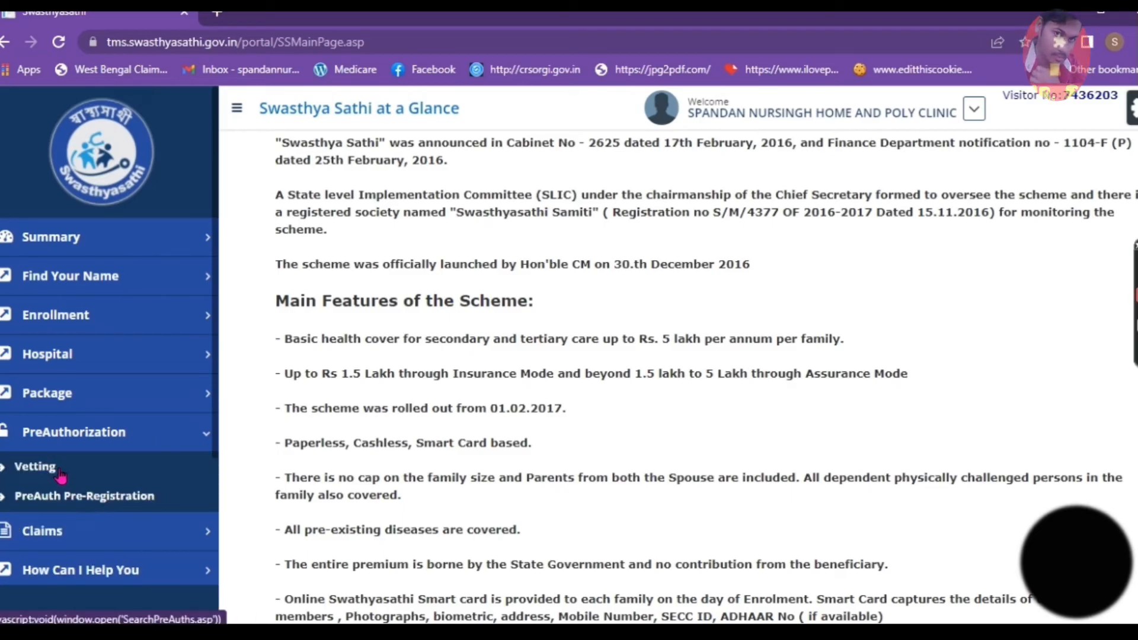
{"action": "left_click", "coordinate": [62, 439]}
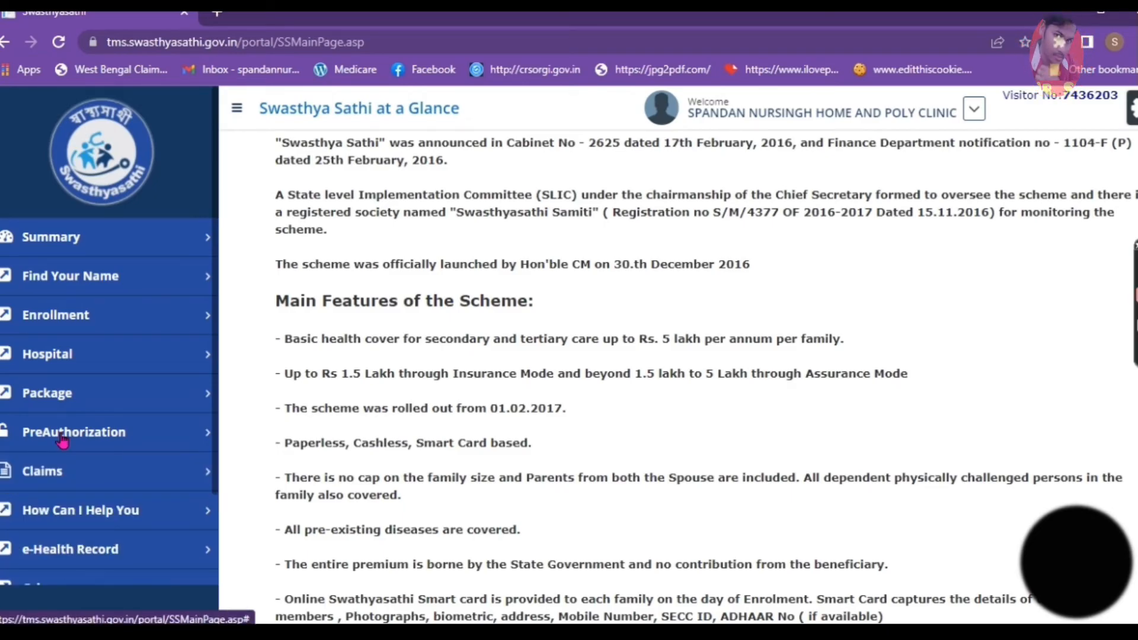
{"action": "left_click", "coordinate": [63, 439]}
{"action": "left_click", "coordinate": [33, 469]}
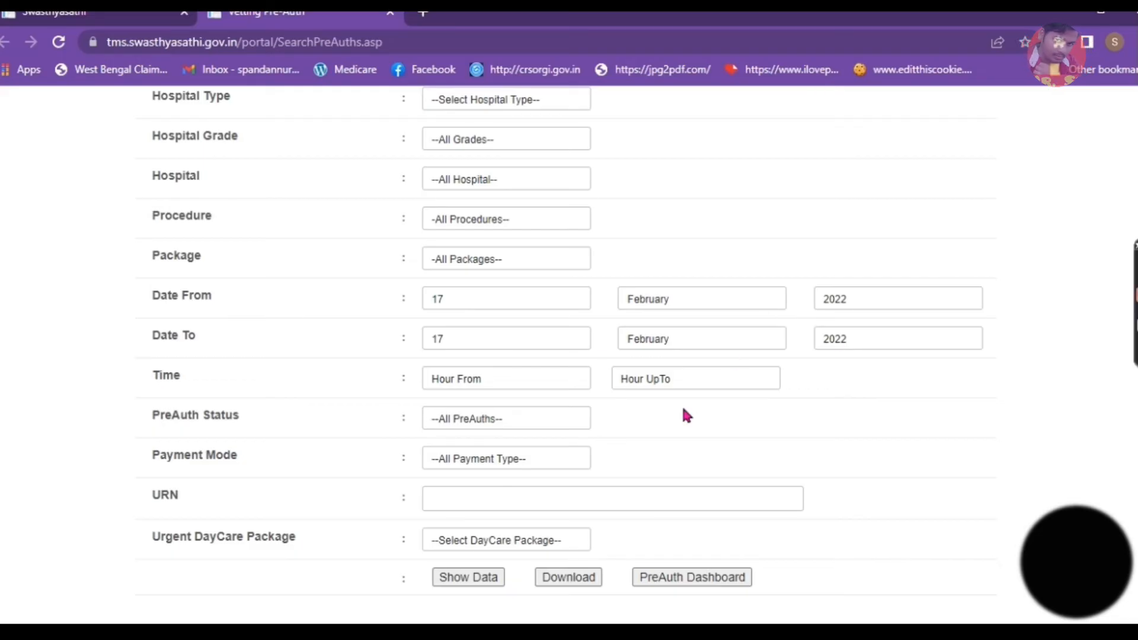
Show the pre-authorisation data for 17 February 2022 and examine the submitted patient's record across to the Status column.
{"action": "scroll", "coordinate": [618, 488], "scroll_direction": "down", "scroll_amount": 1}
{"action": "left_click", "coordinate": [454, 504]}
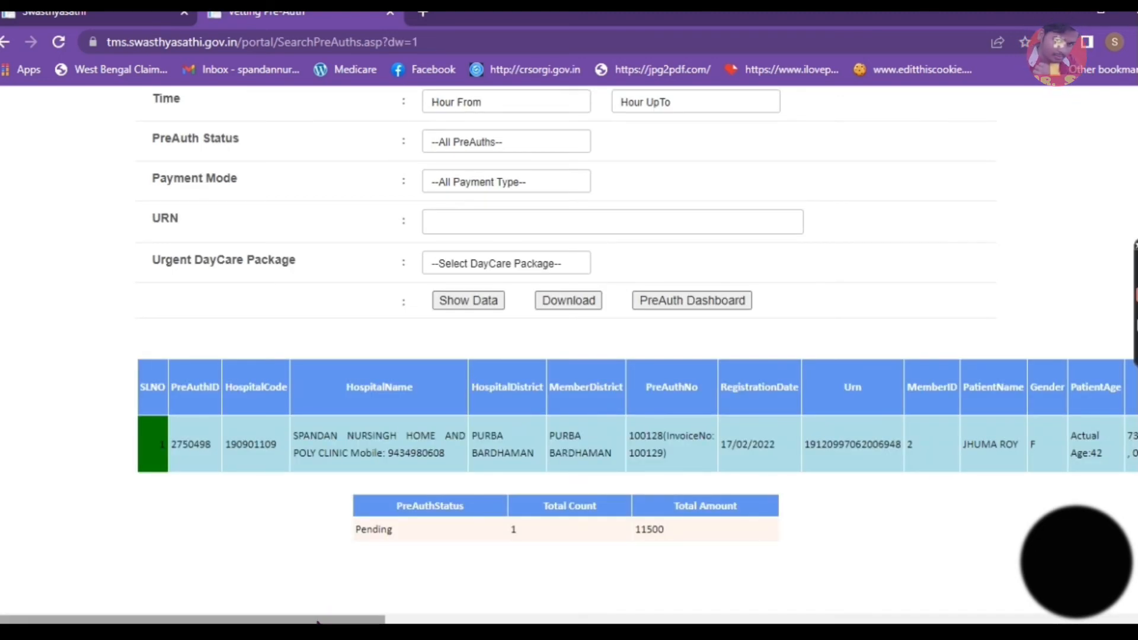
{"action": "left_click_drag", "start_coordinate": [319, 620], "coordinate": [652, 627]}
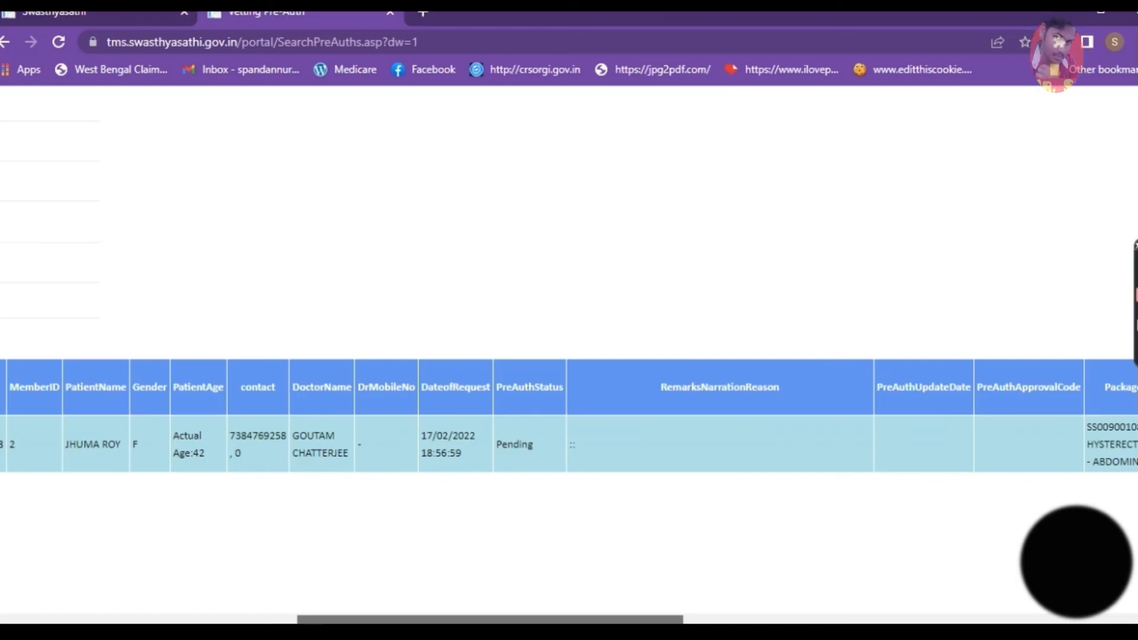
{"action": "left_click_drag", "start_coordinate": [652, 627], "coordinate": [695, 543]}
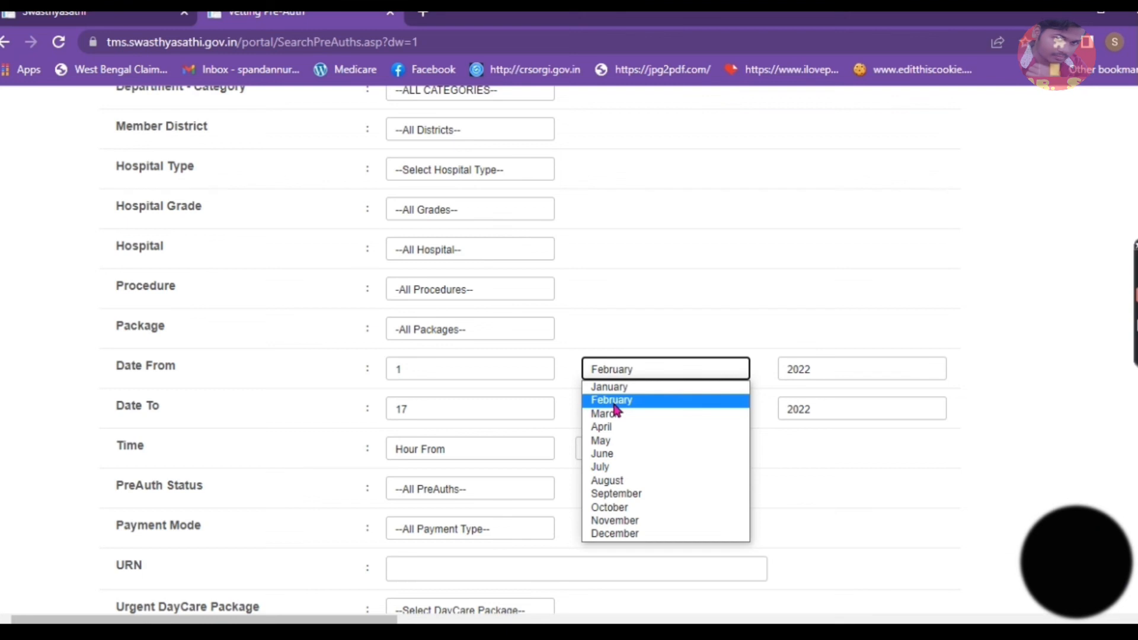
Show the pre-authorisation data from 1 January to 17 February 2022 and compare the status of the listed cases.
{"action": "left_click", "coordinate": [611, 386]}
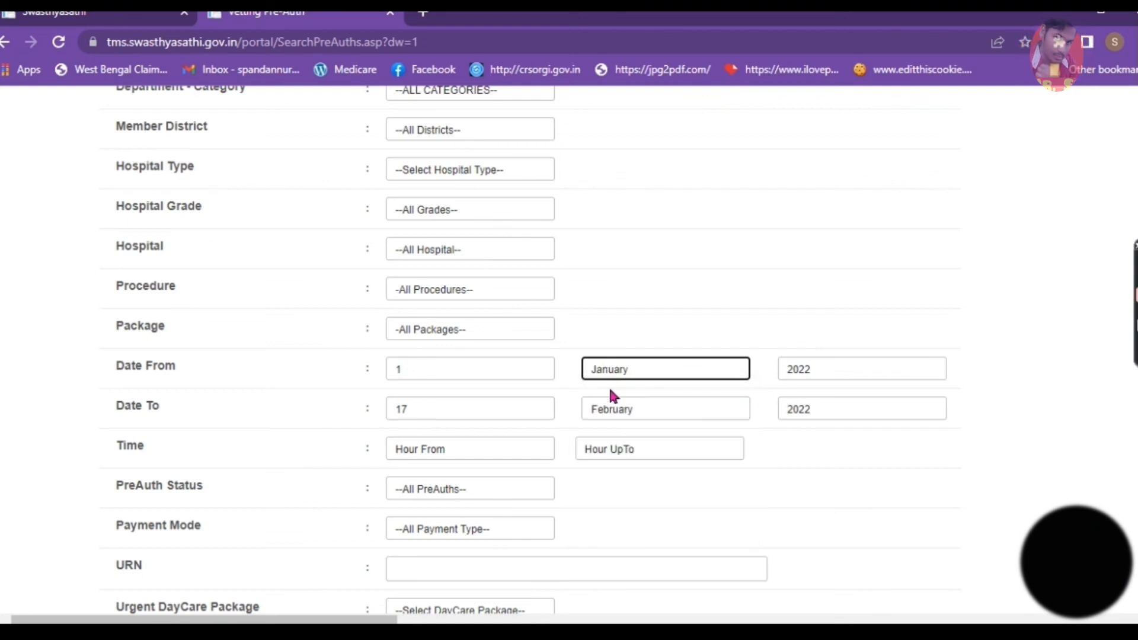
{"action": "scroll", "coordinate": [610, 390], "scroll_direction": "down", "scroll_amount": 4}
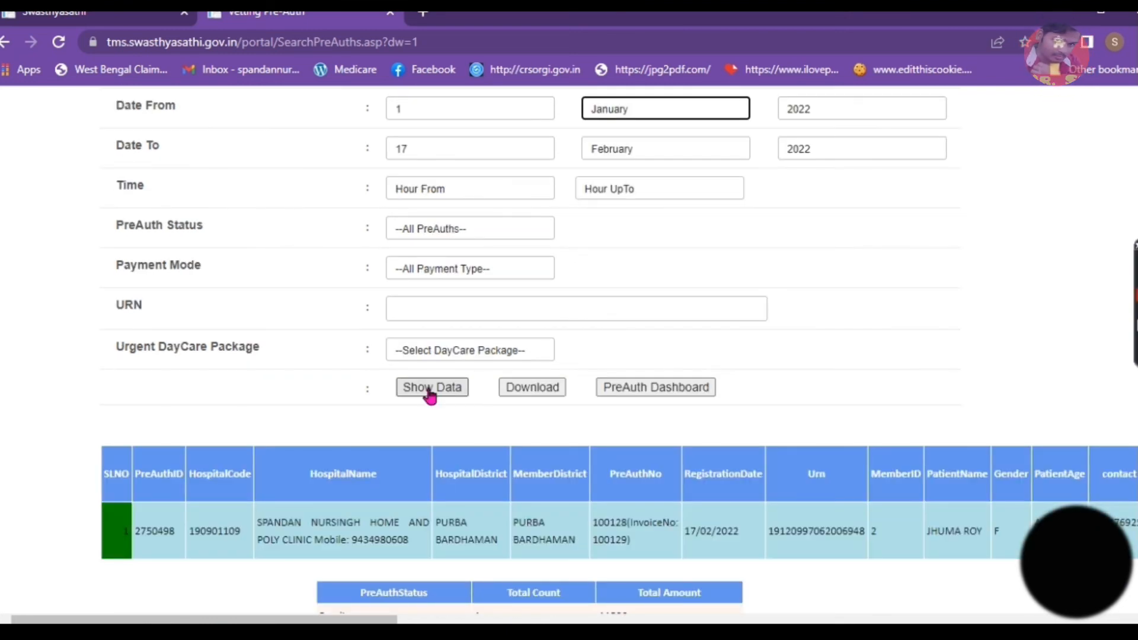
{"action": "left_click", "coordinate": [429, 389]}
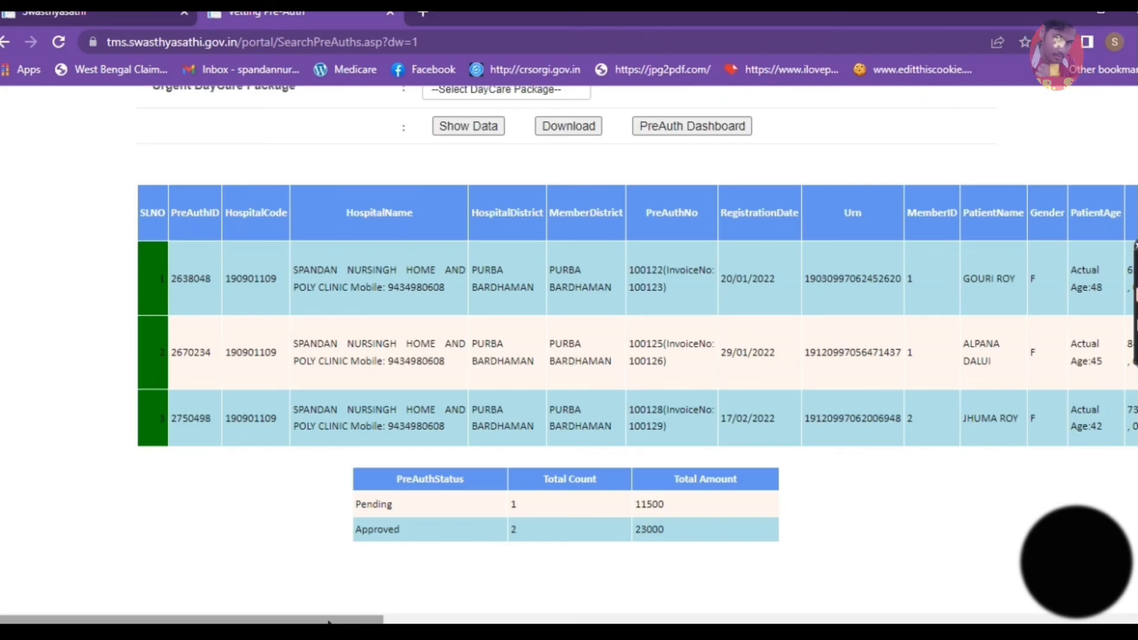
{"action": "left_click_drag", "start_coordinate": [327, 623], "coordinate": [984, 620]}
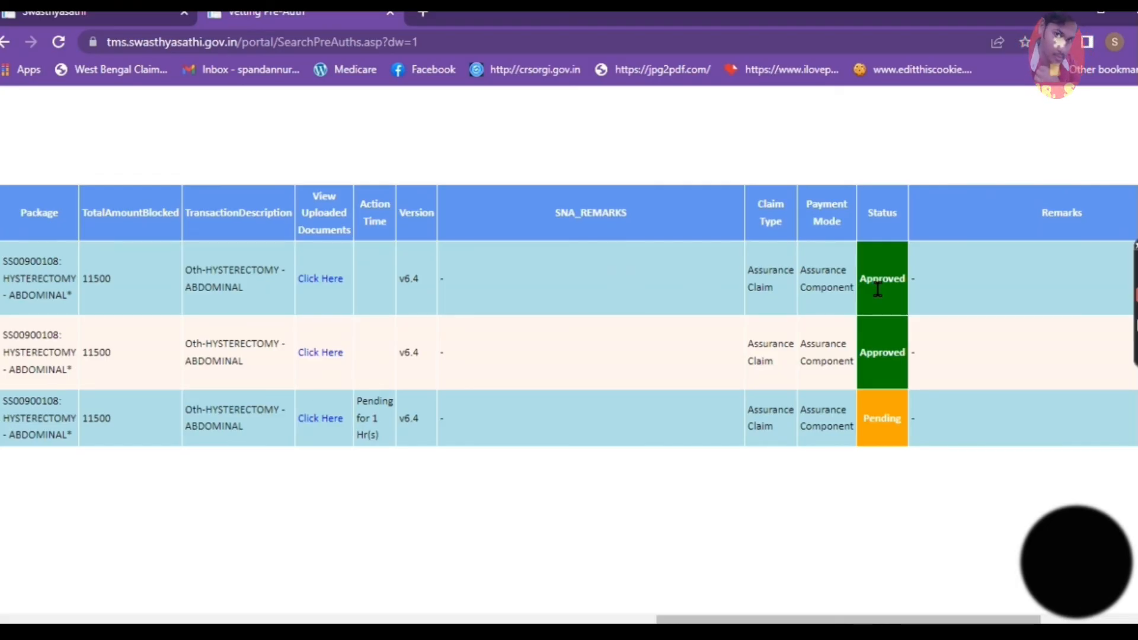
{"action": "left_click_drag", "start_coordinate": [718, 619], "coordinate": [810, 620]}
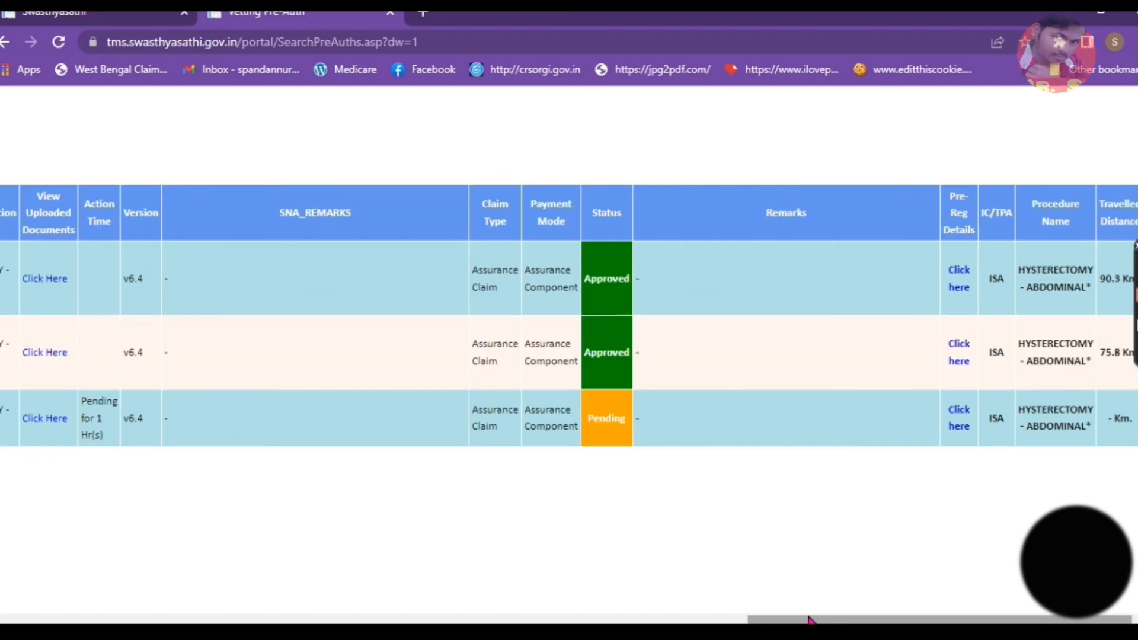
{"action": "left_click_drag", "start_coordinate": [810, 620], "coordinate": [470, 551]}
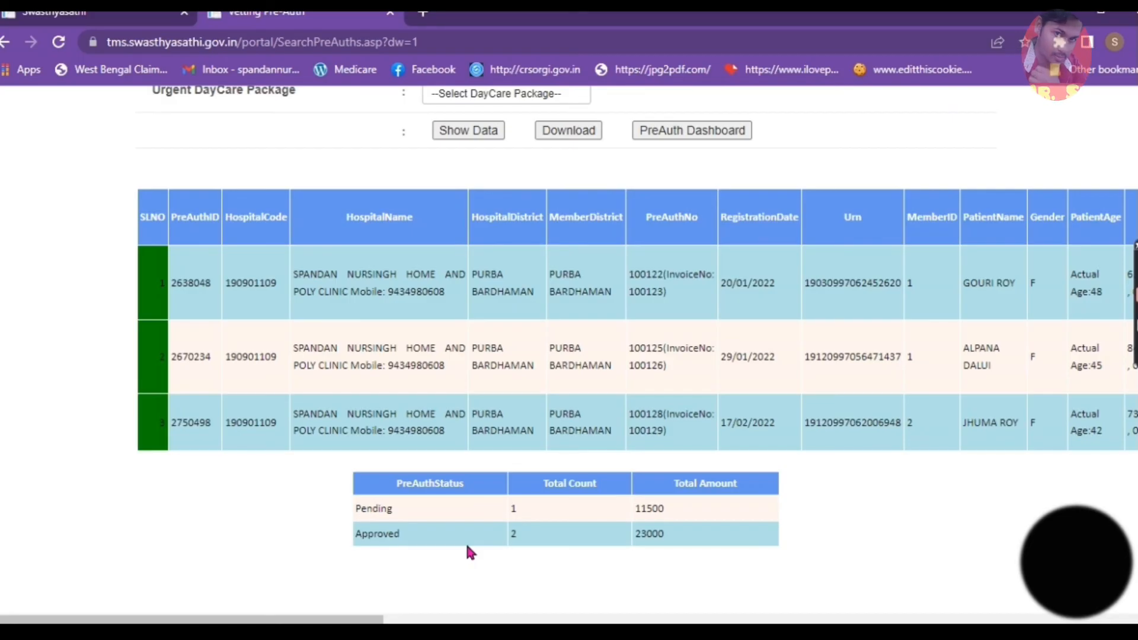